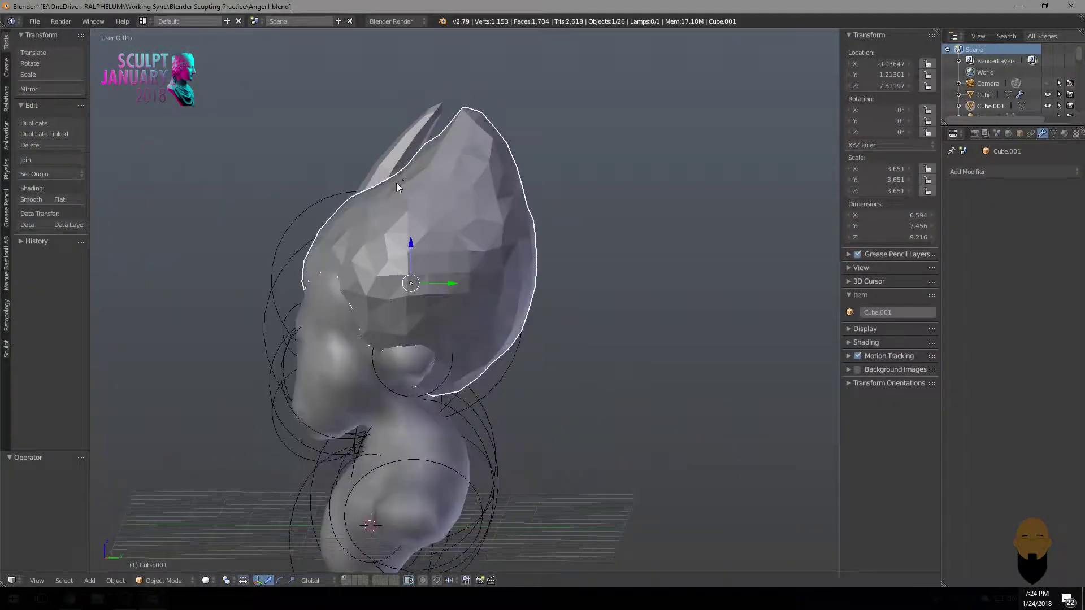
In Sculpt Mode, grab the hair forehead outward and pull the tip and a back spike upward.
{"action": "key", "text": "ctrl+Tab"}
{"action": "key", "text": "KP_3"}
{"action": "key", "text": "f"}
{"action": "left_click", "coordinate": [300, 293]}
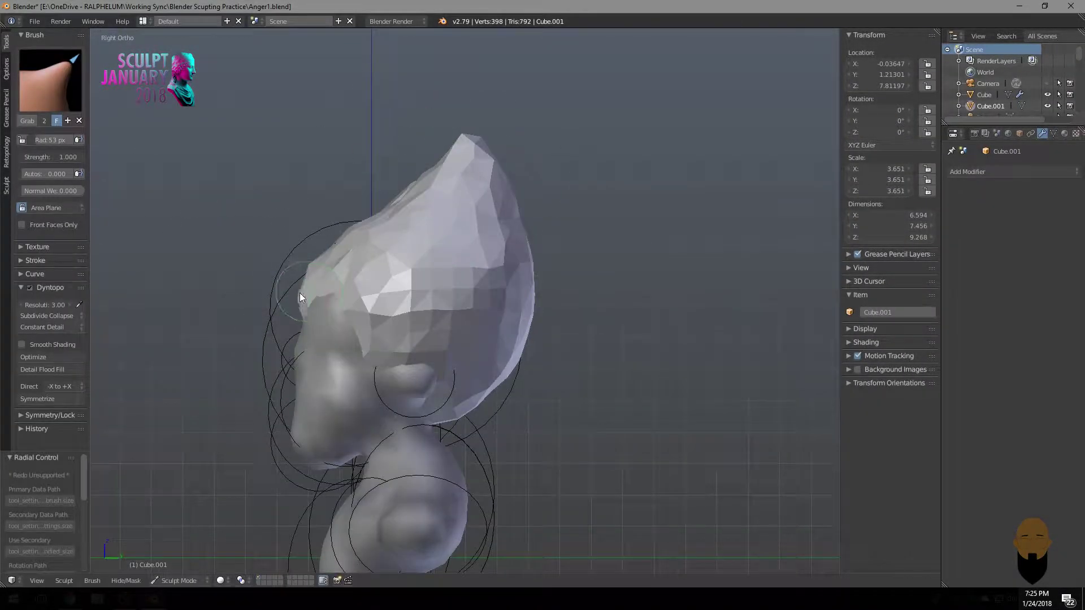
{"action": "mouse_move", "coordinate": [300, 293]}
{"action": "left_mouse_down"}
{"action": "mouse_move", "coordinate": [347, 287]}
{"action": "mouse_move", "coordinate": [354, 325]}
{"action": "mouse_move", "coordinate": [328, 314]}
{"action": "left_mouse_up"}
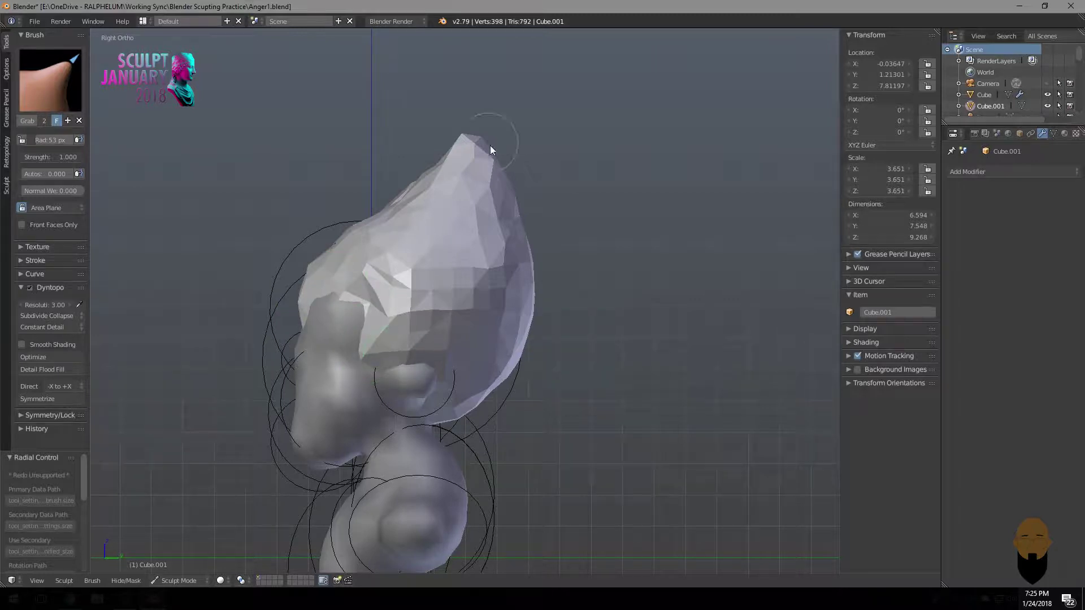
{"action": "mouse_move", "coordinate": [491, 145]}
{"action": "left_mouse_down"}
{"action": "mouse_move", "coordinate": [479, 137]}
{"action": "mouse_move", "coordinate": [485, 108]}
{"action": "left_mouse_up"}
{"action": "left_click_drag", "start_coordinate": [498, 401], "coordinate": [532, 203]}
With a larger Grab brush, pull new sharp spikes up and make the hair tip taller.
{"action": "key", "text": "f"}
{"action": "left_click", "coordinate": [392, 207]}
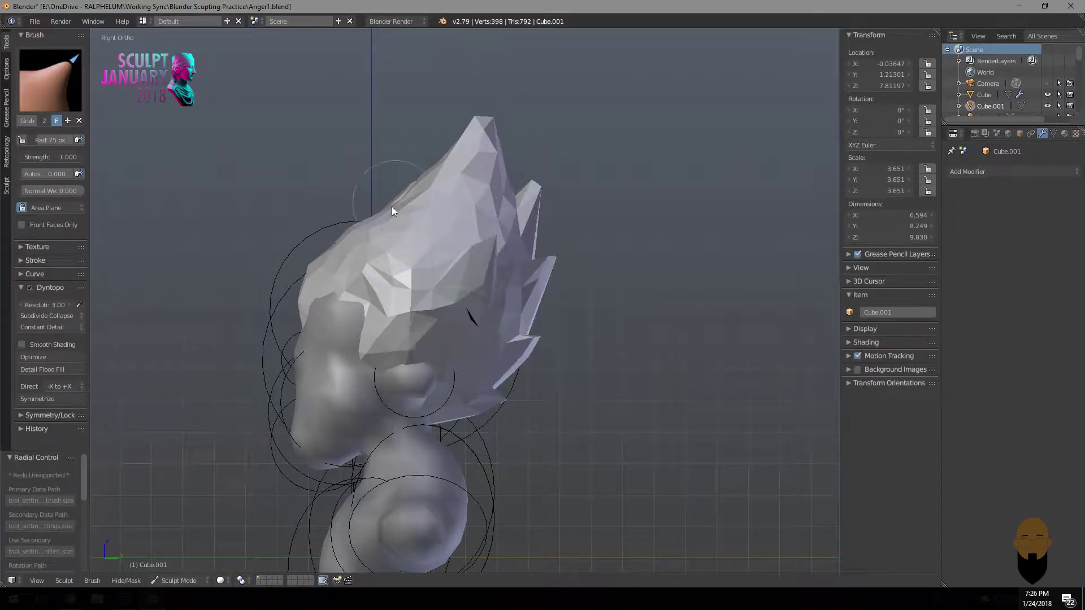
{"action": "mouse_move", "coordinate": [392, 206]}
{"action": "left_mouse_down"}
{"action": "mouse_move", "coordinate": [369, 220]}
{"action": "mouse_move", "coordinate": [358, 247]}
{"action": "mouse_move", "coordinate": [413, 147]}
{"action": "mouse_move", "coordinate": [484, 318]}
{"action": "left_mouse_up"}
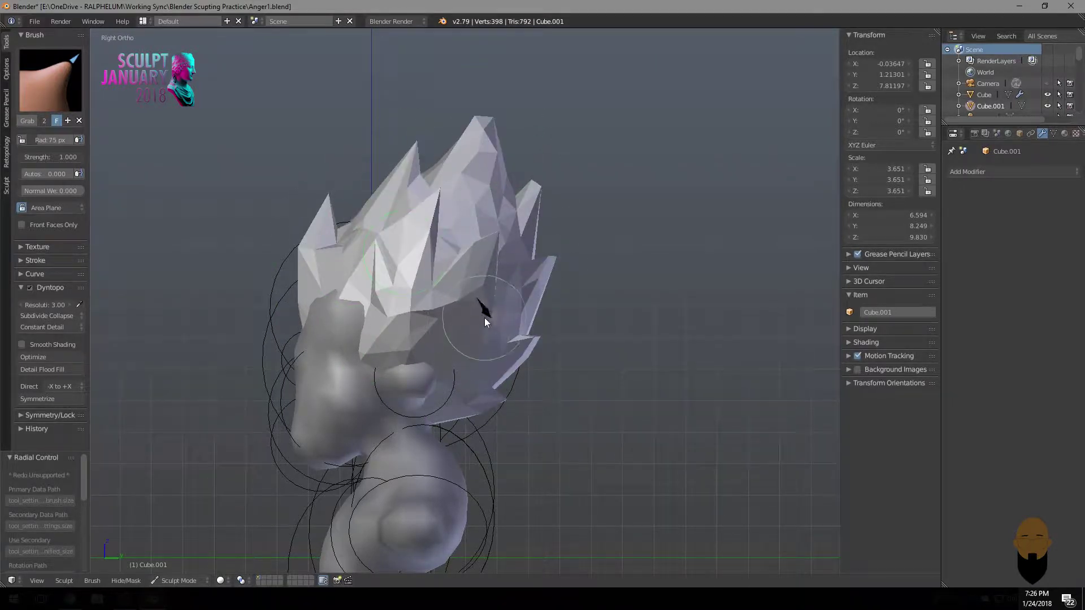
{"action": "left_click_drag", "start_coordinate": [478, 149], "coordinate": [472, 116]}
From the front view, enable X symmetry and pull matching spikes on both sides of the hair.
{"action": "key", "text": "KP_1"}
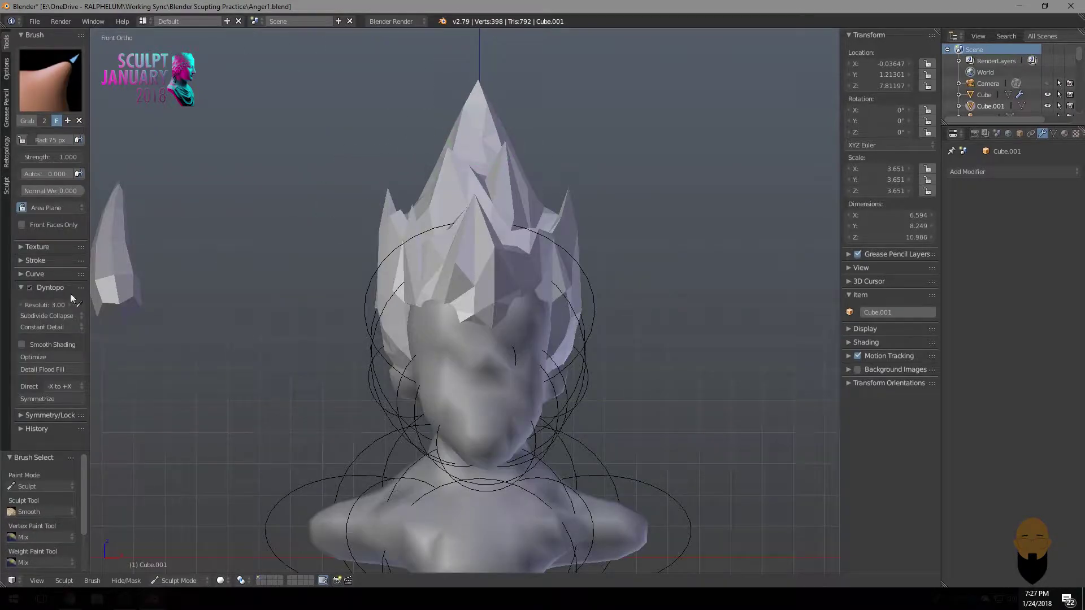
{"action": "scroll", "coordinate": [70, 293], "scroll_direction": "down", "scroll_amount": 5}
{"action": "left_click", "coordinate": [51, 296]}
{"action": "left_click_drag", "start_coordinate": [494, 123], "coordinate": [372, 205]}
{"action": "key", "text": "f"}
{"action": "left_click", "coordinate": [360, 298]}
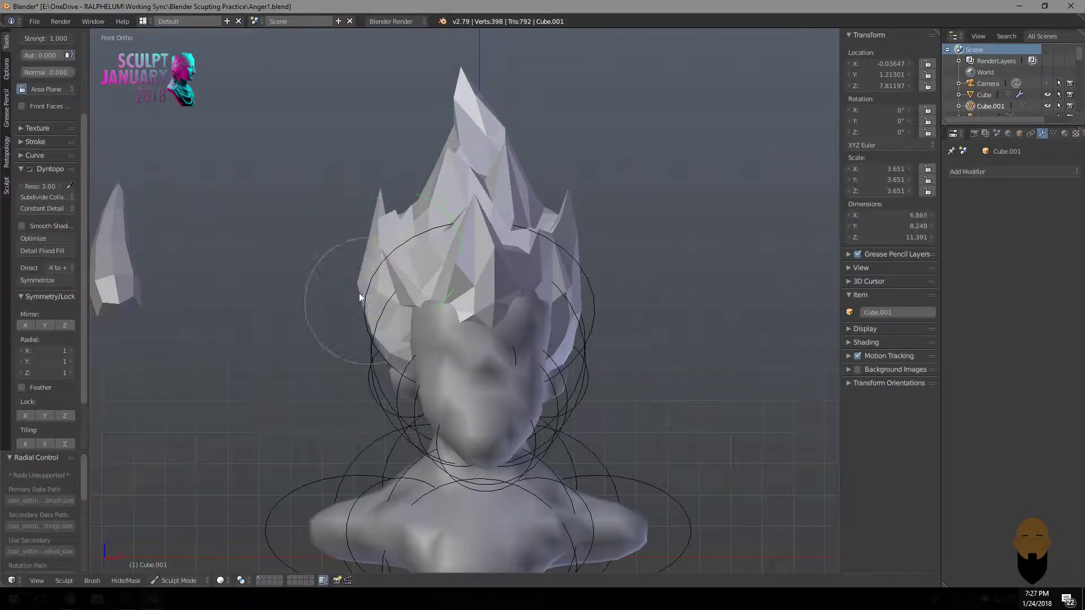
{"action": "mouse_move", "coordinate": [373, 316]}
{"action": "left_mouse_down"}
{"action": "mouse_move", "coordinate": [346, 299]}
{"action": "mouse_move", "coordinate": [376, 263]}
{"action": "left_mouse_up"}
Inspect the bust at an angle and adjust viewport shading settings, ending on the Grab brush.
{"action": "middle_click_drag", "start_coordinate": [536, 288], "coordinate": [436, 325]}
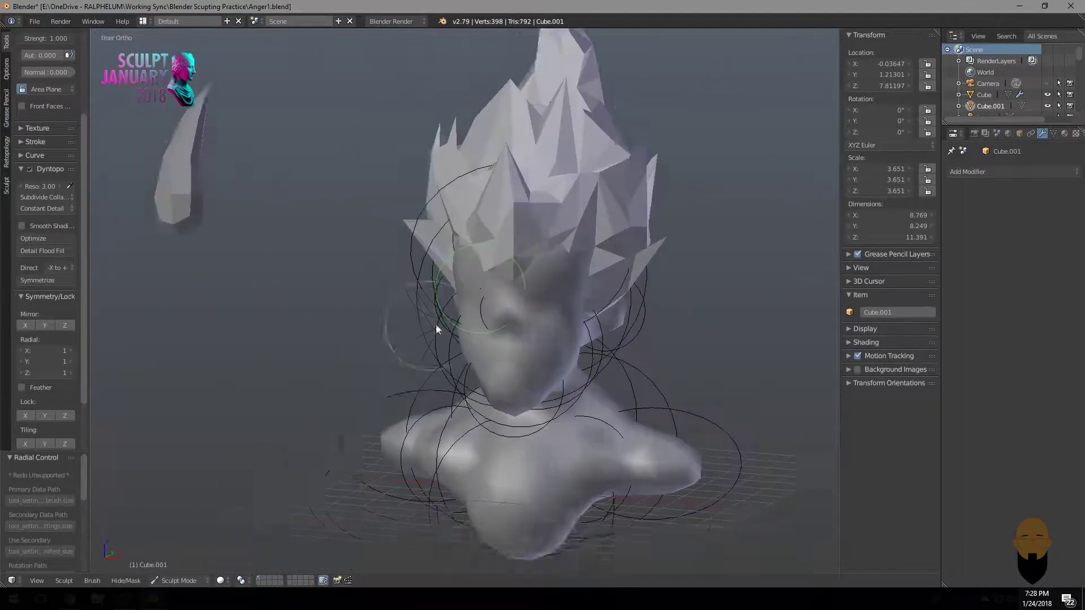
{"action": "left_click", "coordinate": [866, 341]}
{"action": "scroll", "coordinate": [40, 113], "scroll_direction": "up", "scroll_amount": 3}
{"action": "left_click_drag", "start_coordinate": [317, 268], "coordinate": [498, 187]}
{"action": "mouse_move", "coordinate": [498, 186]}
{"action": "middle_mouse_down"}
{"action": "mouse_move", "coordinate": [601, 192]}
{"action": "mouse_move", "coordinate": [473, 304]}
{"action": "mouse_move", "coordinate": [495, 217]}
{"action": "mouse_move", "coordinate": [405, 288]}
{"action": "mouse_move", "coordinate": [340, 300]}
{"action": "mouse_move", "coordinate": [353, 283]}
{"action": "mouse_move", "coordinate": [289, 282]}
{"action": "mouse_move", "coordinate": [397, 293]}
{"action": "mouse_move", "coordinate": [497, 369]}
{"action": "middle_mouse_up"}
{"action": "key", "text": "c"}
{"action": "key", "text": "g"}
In Object Mode, convert all metaballs to a mesh and delete the leftover metaball objects.
{"action": "key", "text": "ctrl+Tab"}
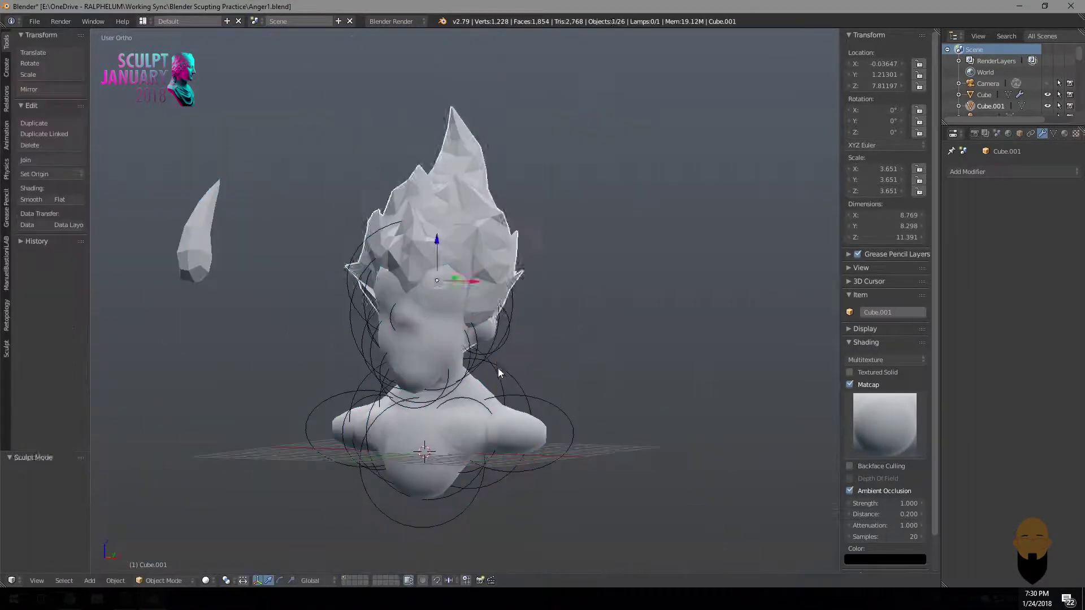
{"action": "key", "text": "a"}
{"action": "key", "text": "space"}
{"action": "type", "text": "Convert"}
{"action": "key", "text": "Escape"}
{"action": "key", "text": "alt+c"}
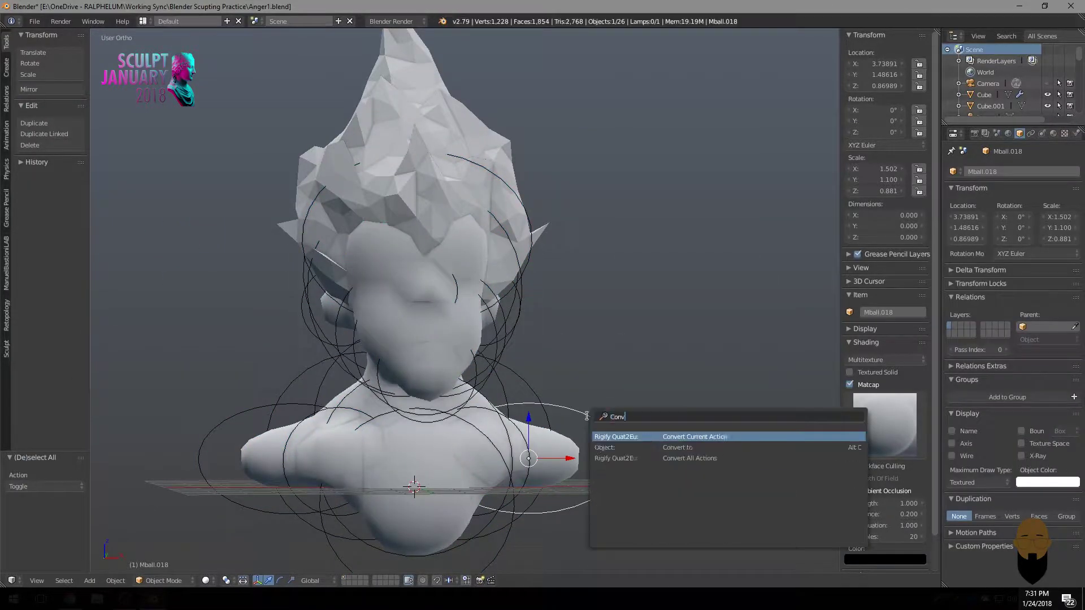
{"action": "left_click", "coordinate": [634, 433]}
{"action": "left_click", "coordinate": [991, 129]}
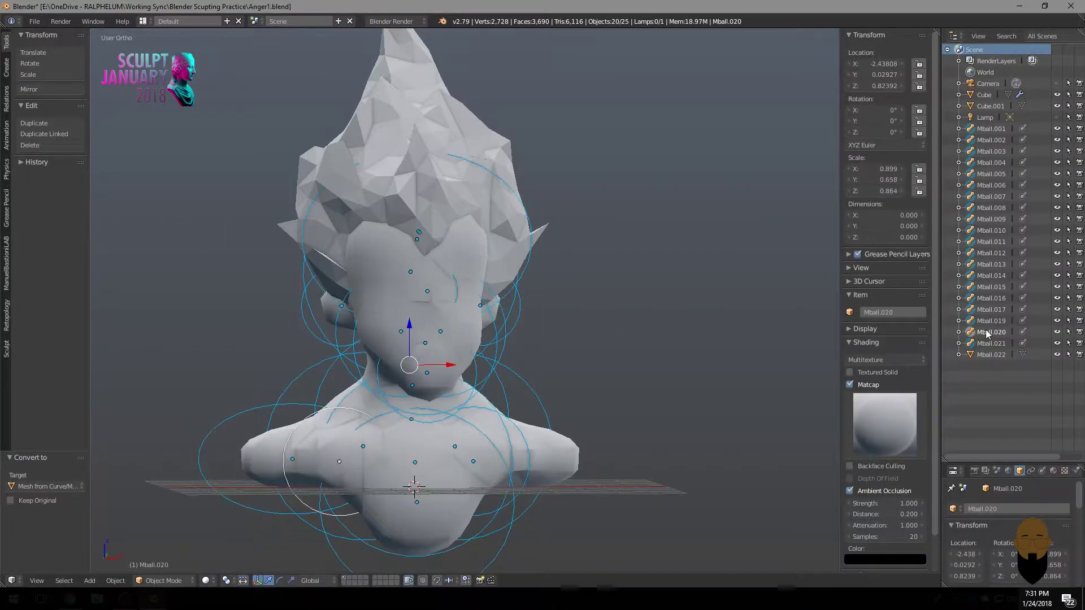
{"action": "key", "text": "Delete"}
Select the converted mesh Mball.022, return to Sculpt Mode and enable Dyntopo.
{"action": "left_click", "coordinate": [537, 353]}
{"action": "key", "text": "KP_1"}
{"action": "key", "text": "ctrl+Tab"}
{"action": "scroll", "coordinate": [379, 242], "scroll_direction": "up", "scroll_amount": 3}
{"action": "left_click", "coordinate": [30, 341]}
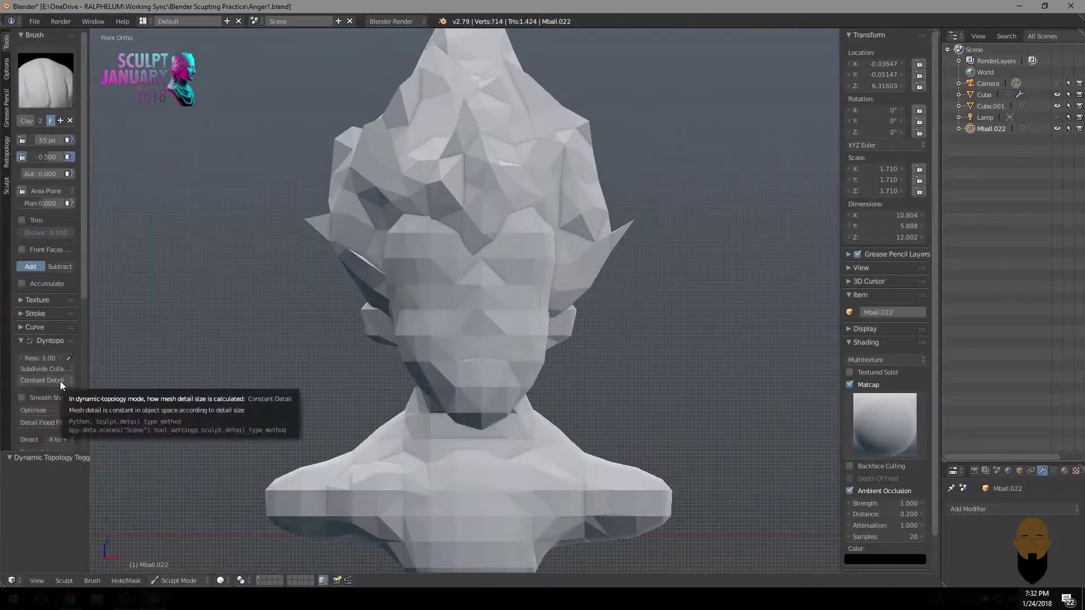
Carve furrowed brows and mark the nose with clay strokes.
{"action": "scroll", "coordinate": [45, 282], "scroll_direction": "down", "scroll_amount": 5}
{"action": "left_click_drag", "start_coordinate": [437, 275], "coordinate": [458, 223]}
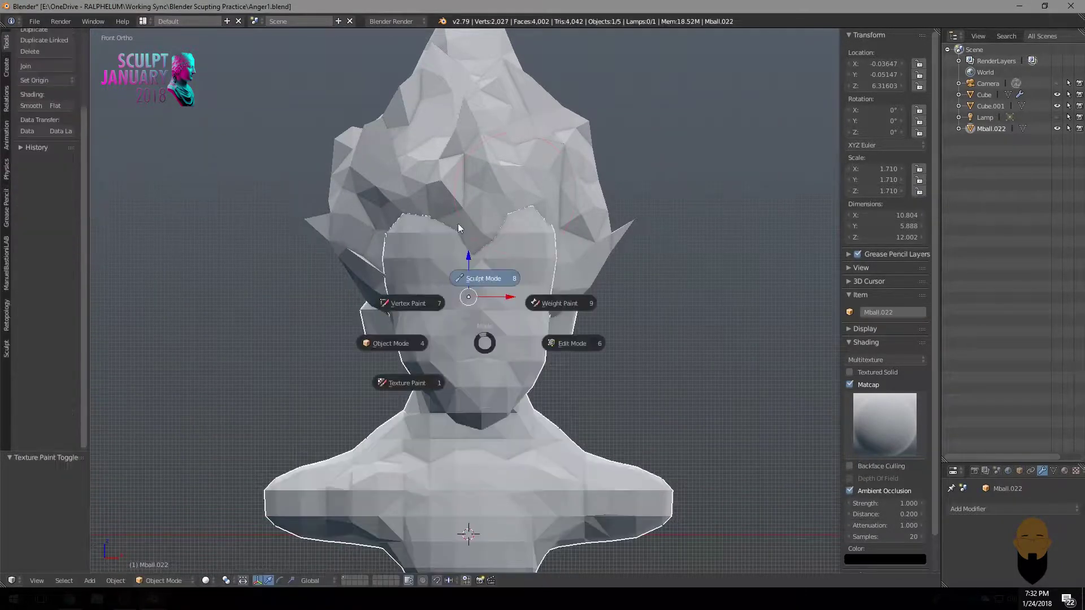
{"action": "mouse_move", "coordinate": [459, 222]}
{"action": "middle_mouse_down"}
{"action": "mouse_move", "coordinate": [434, 251]}
{"action": "mouse_move", "coordinate": [468, 298]}
{"action": "mouse_move", "coordinate": [486, 382]}
{"action": "middle_mouse_up"}
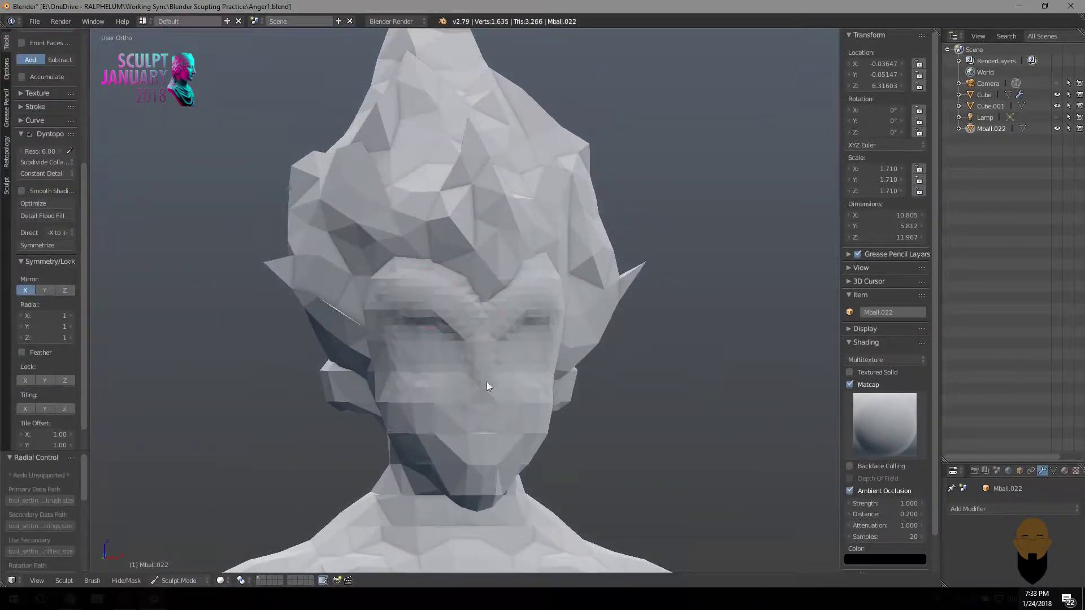
{"action": "left_click_drag", "start_coordinate": [487, 381], "coordinate": [482, 368]}
{"action": "mouse_move", "coordinate": [481, 368]}
{"action": "middle_mouse_down"}
{"action": "mouse_move", "coordinate": [505, 376]}
{"action": "mouse_move", "coordinate": [445, 379]}
{"action": "mouse_move", "coordinate": [528, 324]}
{"action": "mouse_move", "coordinate": [515, 343]}
{"action": "mouse_move", "coordinate": [585, 358]}
{"action": "mouse_move", "coordinate": [342, 177]}
{"action": "mouse_move", "coordinate": [452, 395]}
{"action": "middle_mouse_up"}
{"action": "scroll", "coordinate": [514, 343], "scroll_direction": "up", "scroll_amount": 2}
Pull the chin forward with Grab, then clay-sculpt a deep open mouth and lower lip.
{"action": "key", "text": "g"}
{"action": "left_click_drag", "start_coordinate": [452, 396], "coordinate": [474, 415]}
{"action": "mouse_move", "coordinate": [474, 415]}
{"action": "middle_mouse_down"}
{"action": "mouse_move", "coordinate": [537, 421]}
{"action": "mouse_move", "coordinate": [569, 350]}
{"action": "mouse_move", "coordinate": [493, 360]}
{"action": "middle_mouse_up"}
{"action": "key", "text": "c"}
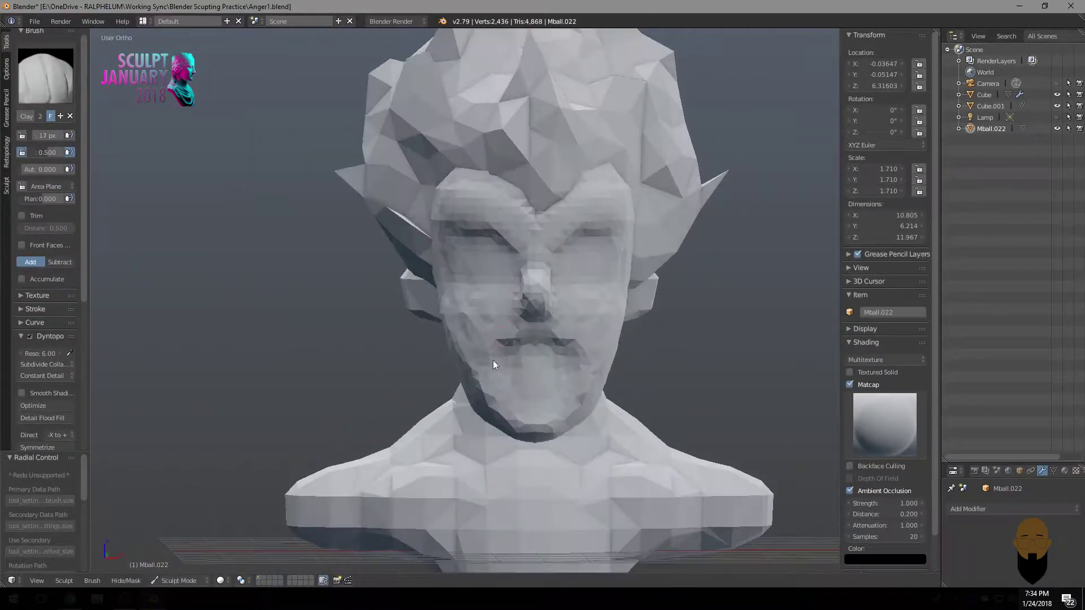
{"action": "left_click_drag", "start_coordinate": [493, 360], "coordinate": [522, 379]}
{"action": "mouse_move", "coordinate": [522, 375]}
{"action": "middle_mouse_down"}
{"action": "mouse_move", "coordinate": [537, 356]}
{"action": "mouse_move", "coordinate": [561, 372]}
{"action": "mouse_move", "coordinate": [513, 372]}
{"action": "middle_mouse_up"}
{"action": "left_click_drag", "start_coordinate": [512, 372], "coordinate": [482, 380]}
{"action": "mouse_move", "coordinate": [482, 379]}
{"action": "middle_mouse_down"}
{"action": "mouse_move", "coordinate": [400, 319]}
{"action": "mouse_move", "coordinate": [495, 376]}
{"action": "mouse_move", "coordinate": [529, 433]}
{"action": "mouse_move", "coordinate": [615, 334]}
{"action": "mouse_move", "coordinate": [437, 313]}
{"action": "middle_mouse_up"}
Build up clay on the neck, chest base and around the face.
{"action": "left_click_drag", "start_coordinate": [436, 313], "coordinate": [441, 317]}
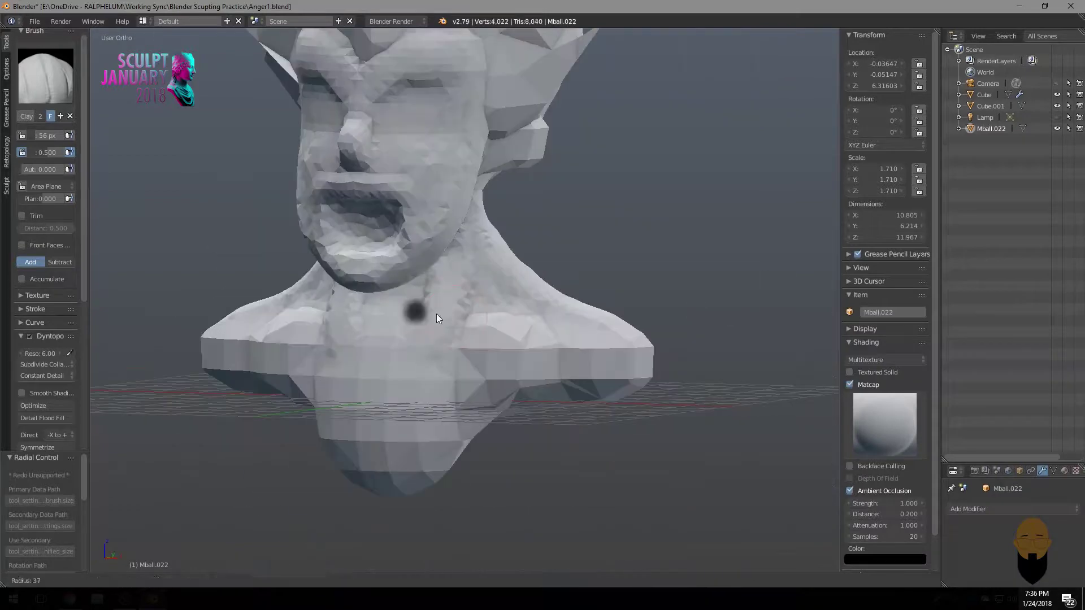
{"action": "mouse_move", "coordinate": [441, 317]}
{"action": "middle_mouse_down"}
{"action": "mouse_move", "coordinate": [356, 249]}
{"action": "mouse_move", "coordinate": [271, 267]}
{"action": "mouse_move", "coordinate": [319, 298]}
{"action": "mouse_move", "coordinate": [286, 247]}
{"action": "middle_mouse_up"}
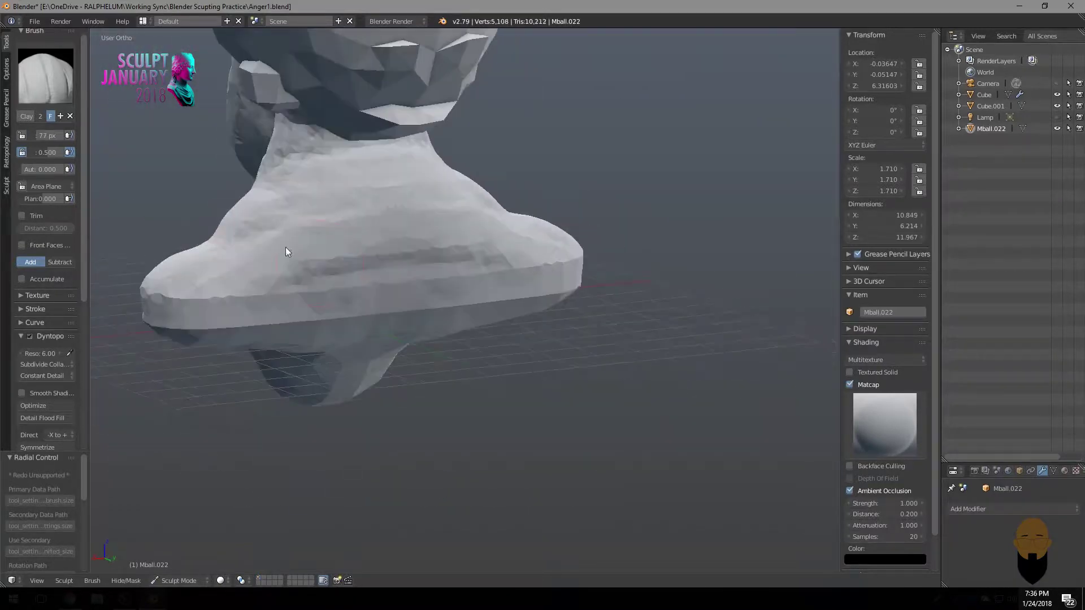
{"action": "left_click_drag", "start_coordinate": [286, 247], "coordinate": [294, 249]}
{"action": "mouse_move", "coordinate": [294, 249]}
{"action": "middle_mouse_down"}
{"action": "mouse_move", "coordinate": [338, 248]}
{"action": "mouse_move", "coordinate": [386, 316]}
{"action": "mouse_move", "coordinate": [455, 328]}
{"action": "mouse_move", "coordinate": [456, 375]}
{"action": "middle_mouse_up"}
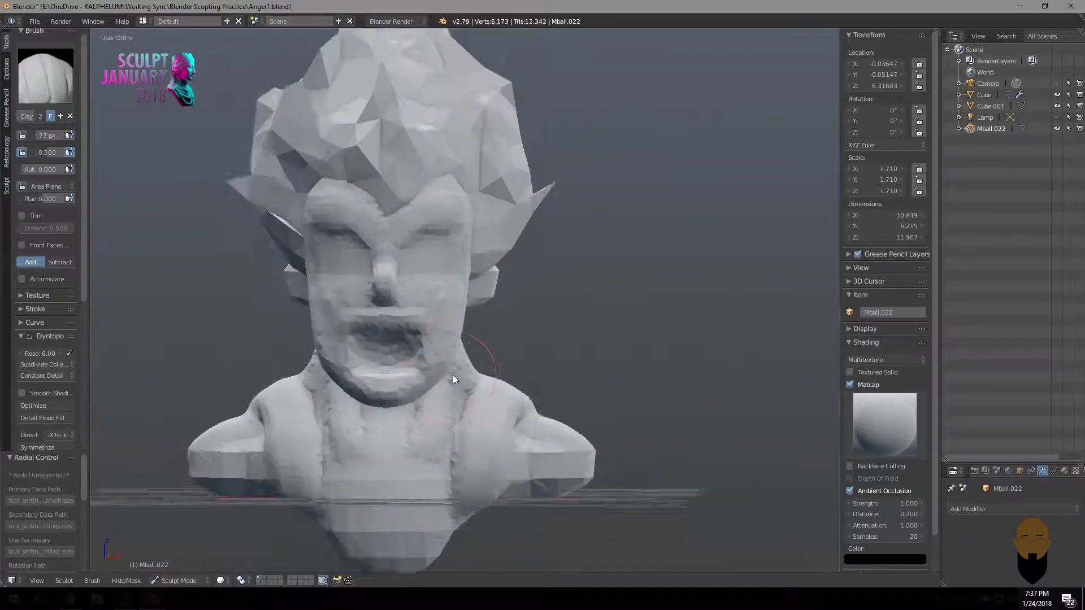
{"action": "scroll", "coordinate": [477, 416], "scroll_direction": "up", "scroll_amount": 1}
{"action": "scroll", "coordinate": [478, 416], "scroll_direction": "up", "scroll_amount": 1}
{"action": "mouse_move", "coordinate": [478, 416]}
{"action": "left_mouse_down"}
{"action": "mouse_move", "coordinate": [484, 367]}
{"action": "mouse_move", "coordinate": [364, 430]}
{"action": "left_mouse_up"}
{"action": "mouse_move", "coordinate": [364, 429]}
{"action": "middle_mouse_down"}
{"action": "mouse_move", "coordinate": [366, 394]}
{"action": "mouse_move", "coordinate": [438, 417]}
{"action": "mouse_move", "coordinate": [268, 323]}
{"action": "middle_mouse_up"}
From the side profile, pull the chin into shape with the Grab brush.
{"action": "key", "text": "g"}
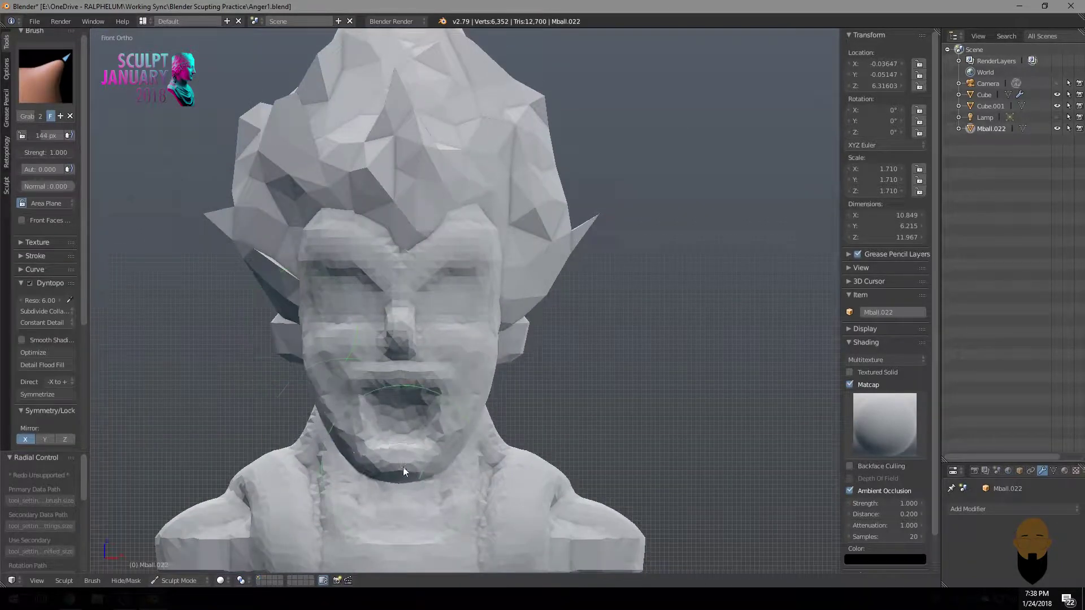
{"action": "middle_click_drag", "start_coordinate": [361, 420], "coordinate": [296, 472]}
{"action": "left_click_drag", "start_coordinate": [295, 472], "coordinate": [297, 451]}
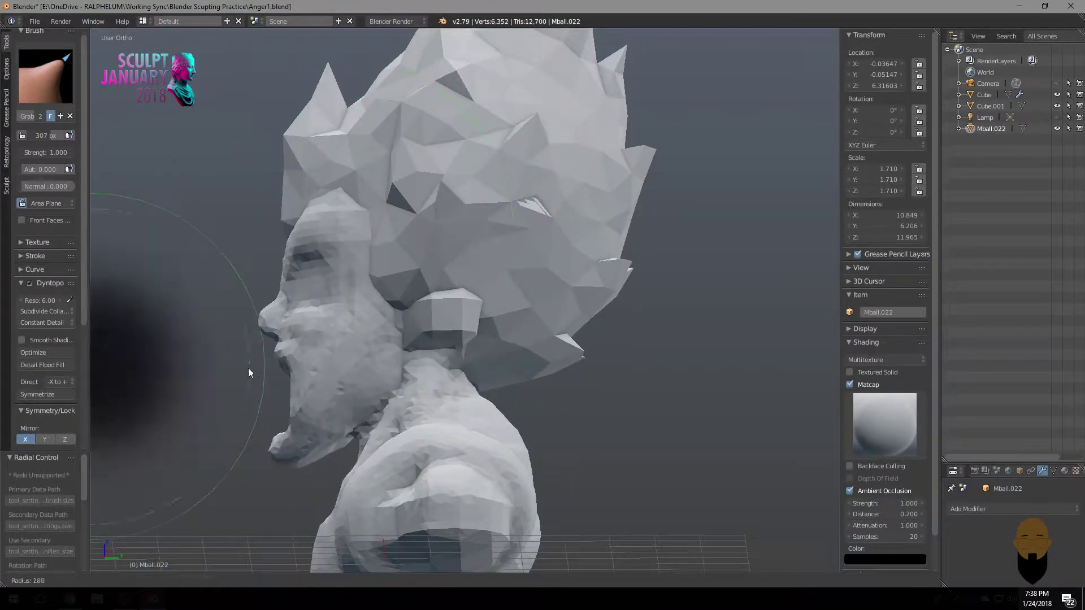
{"action": "mouse_move", "coordinate": [249, 368]}
{"action": "middle_mouse_down"}
{"action": "mouse_move", "coordinate": [279, 252]}
{"action": "mouse_move", "coordinate": [304, 358]}
{"action": "mouse_move", "coordinate": [309, 329]}
{"action": "mouse_move", "coordinate": [362, 349]}
{"action": "middle_mouse_up"}
Resize the Clay brush smaller, then larger, from a three-quarter view, switching to Smooth.
{"action": "key", "text": "c"}
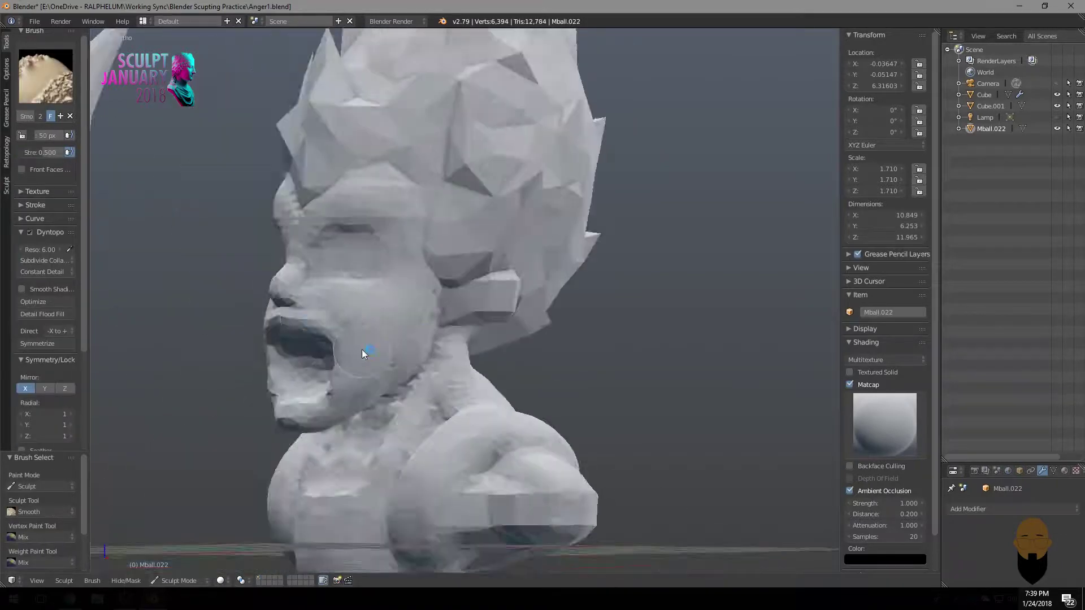
{"action": "key", "text": "f"}
{"action": "left_click", "coordinate": [289, 384]}
{"action": "mouse_move", "coordinate": [289, 384]}
{"action": "middle_mouse_down"}
{"action": "mouse_move", "coordinate": [281, 424]}
{"action": "mouse_move", "coordinate": [295, 321]}
{"action": "mouse_move", "coordinate": [339, 383]}
{"action": "mouse_move", "coordinate": [256, 232]}
{"action": "mouse_move", "coordinate": [323, 330]}
{"action": "mouse_move", "coordinate": [221, 310]}
{"action": "mouse_move", "coordinate": [347, 293]}
{"action": "mouse_move", "coordinate": [308, 260]}
{"action": "middle_mouse_up"}
{"action": "key", "text": "f"}
{"action": "left_click", "coordinate": [256, 231]}
{"action": "key", "text": "shift+s"}
Reshape the chin and mouth with the Grab brush.
{"action": "key", "text": "g"}
{"action": "left_click_drag", "start_coordinate": [360, 387], "coordinate": [381, 349]}
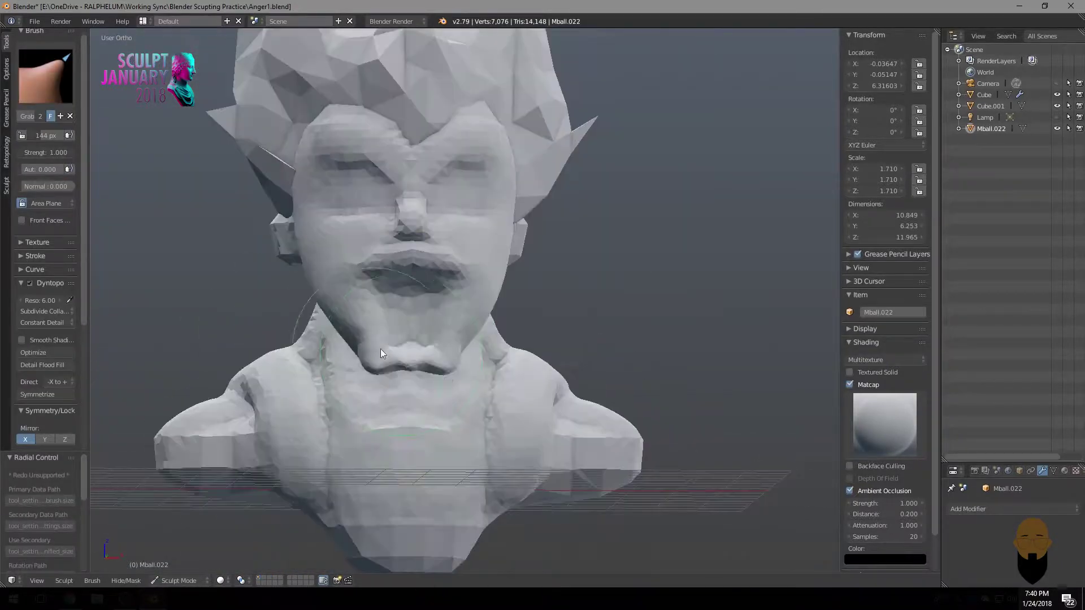
{"action": "mouse_move", "coordinate": [380, 348]}
{"action": "middle_mouse_down"}
{"action": "mouse_move", "coordinate": [356, 262]}
{"action": "mouse_move", "coordinate": [364, 315]}
{"action": "mouse_move", "coordinate": [329, 352]}
{"action": "mouse_move", "coordinate": [316, 322]}
{"action": "mouse_move", "coordinate": [448, 256]}
{"action": "mouse_move", "coordinate": [389, 329]}
{"action": "middle_mouse_up"}
{"action": "left_click_drag", "start_coordinate": [389, 328], "coordinate": [305, 344]}
{"action": "middle_click_drag", "start_coordinate": [304, 344], "coordinate": [419, 335]}
{"action": "left_click", "coordinate": [46, 74]}
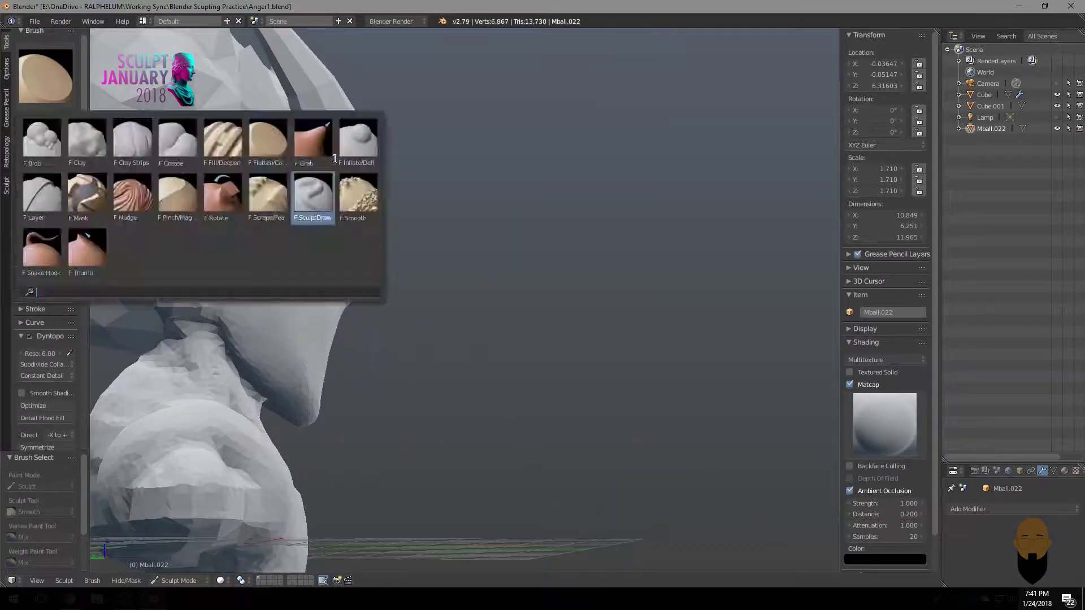
Browse the brush list, orbit to the other profile and work the face with Crease and Clay brushes.
{"action": "key", "text": "f"}
{"action": "left_click", "coordinate": [288, 387]}
{"action": "middle_click_drag", "start_coordinate": [345, 355], "coordinate": [316, 339]}
{"action": "left_click", "coordinate": [45, 74]}
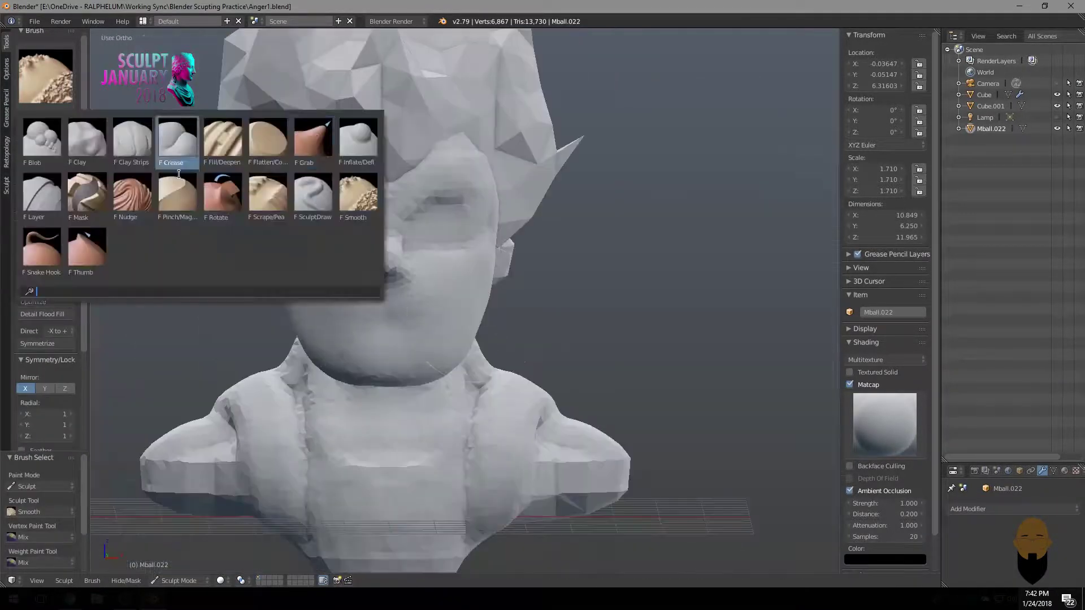
{"action": "mouse_move", "coordinate": [381, 407]}
{"action": "middle_mouse_down"}
{"action": "mouse_move", "coordinate": [401, 415]}
{"action": "mouse_move", "coordinate": [396, 368]}
{"action": "mouse_move", "coordinate": [425, 312]}
{"action": "mouse_move", "coordinate": [286, 307]}
{"action": "mouse_move", "coordinate": [329, 321]}
{"action": "mouse_move", "coordinate": [311, 305]}
{"action": "mouse_move", "coordinate": [319, 247]}
{"action": "mouse_move", "coordinate": [300, 302]}
{"action": "mouse_move", "coordinate": [326, 303]}
{"action": "mouse_move", "coordinate": [272, 236]}
{"action": "mouse_move", "coordinate": [312, 309]}
{"action": "mouse_move", "coordinate": [400, 238]}
{"action": "mouse_move", "coordinate": [351, 279]}
{"action": "mouse_move", "coordinate": [352, 310]}
{"action": "mouse_move", "coordinate": [312, 320]}
{"action": "mouse_move", "coordinate": [364, 289]}
{"action": "mouse_move", "coordinate": [297, 340]}
{"action": "mouse_move", "coordinate": [319, 287]}
{"action": "mouse_move", "coordinate": [390, 278]}
{"action": "mouse_move", "coordinate": [353, 310]}
{"action": "mouse_move", "coordinate": [349, 283]}
{"action": "mouse_move", "coordinate": [339, 294]}
{"action": "mouse_move", "coordinate": [476, 314]}
{"action": "mouse_move", "coordinate": [433, 259]}
{"action": "middle_mouse_up"}
{"action": "key", "text": "c"}
{"action": "key", "text": "shift+c"}
{"action": "key", "text": "c"}
In Right Ortho view, push the nose back and reshape nose, mouth and brow with a wider Grab brush.
{"action": "key", "text": "g"}
{"action": "key", "text": "KP_3"}
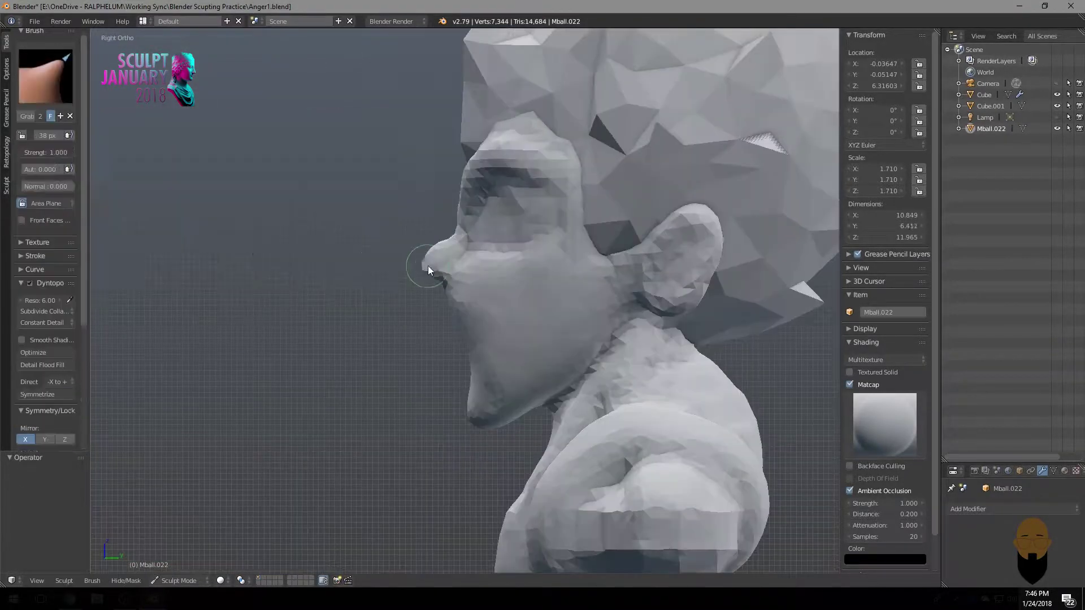
{"action": "left_click_drag", "start_coordinate": [429, 265], "coordinate": [519, 367]}
{"action": "middle_click_drag", "start_coordinate": [519, 367], "coordinate": [445, 407], "text": "shift"}
{"action": "key", "text": "f"}
{"action": "left_click", "coordinate": [402, 267]}
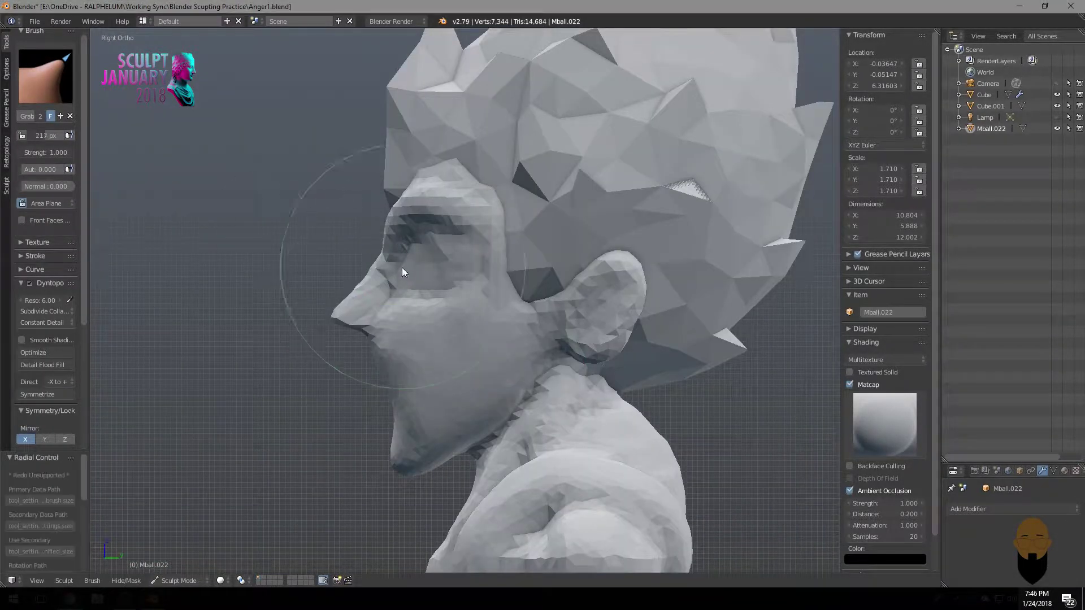
{"action": "mouse_move", "coordinate": [402, 268]}
{"action": "left_mouse_down"}
{"action": "mouse_move", "coordinate": [416, 320]}
{"action": "mouse_move", "coordinate": [471, 247]}
{"action": "mouse_move", "coordinate": [400, 251]}
{"action": "left_mouse_up"}
Grab-pull the mouth area and reshape the mouth and chin.
{"action": "key", "text": "s"}
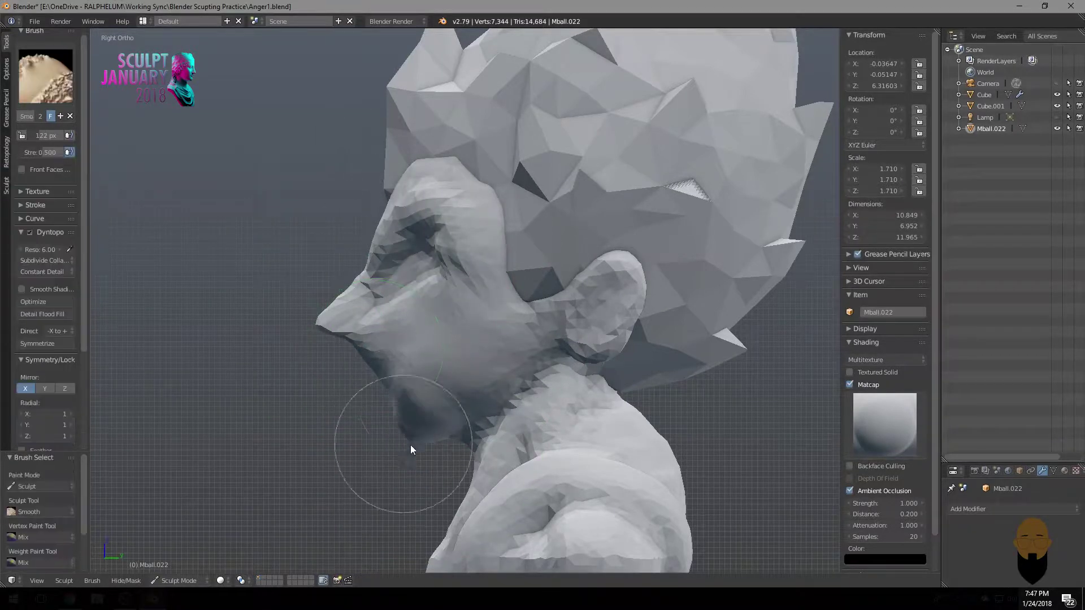
{"action": "key", "text": "g"}
{"action": "key", "text": "f"}
{"action": "left_click", "coordinate": [450, 371]}
{"action": "middle_click_drag", "start_coordinate": [449, 371], "coordinate": [455, 402], "text": "shift"}
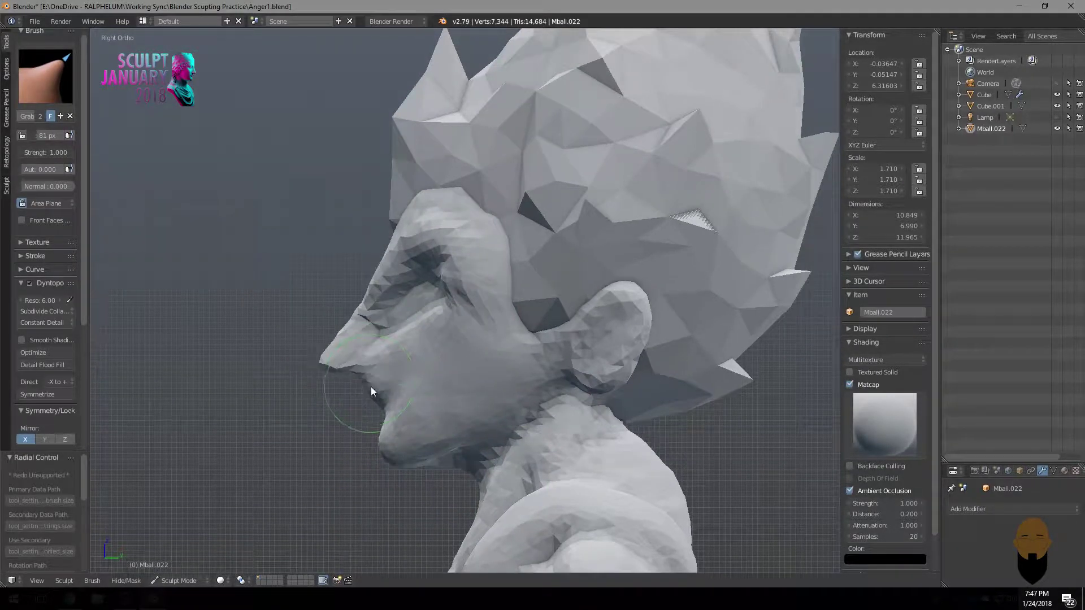
{"action": "scroll", "coordinate": [481, 339], "scroll_direction": "up", "scroll_amount": 2}
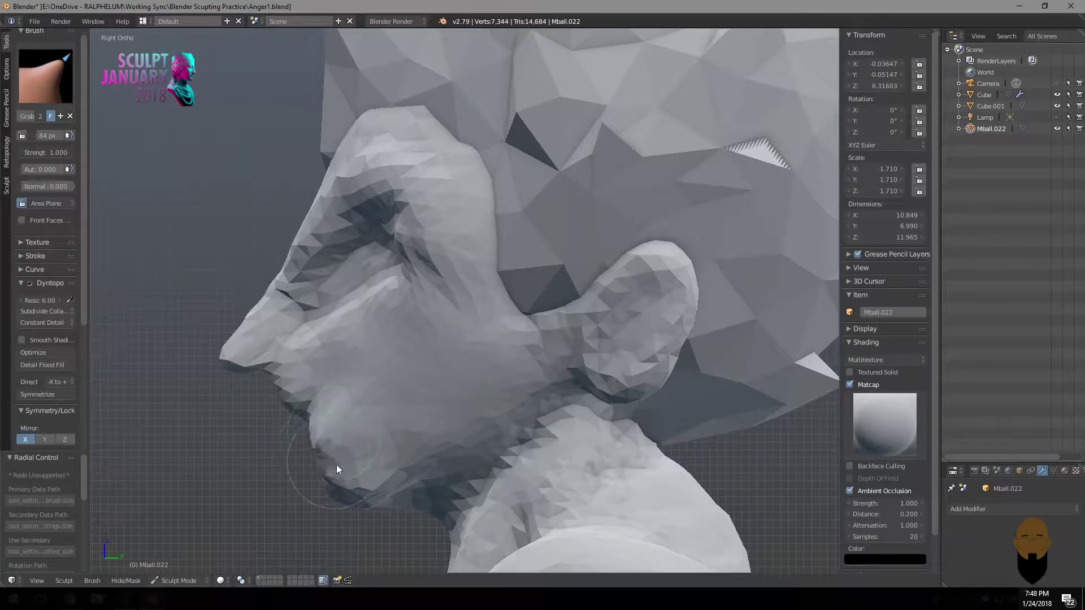
{"action": "mouse_move", "coordinate": [336, 468]}
{"action": "left_mouse_down"}
{"action": "mouse_move", "coordinate": [322, 402]}
{"action": "mouse_move", "coordinate": [290, 396]}
{"action": "left_mouse_up"}
Pan toward the ear and set a smaller Grab brush size.
{"action": "key", "text": "shift+c"}
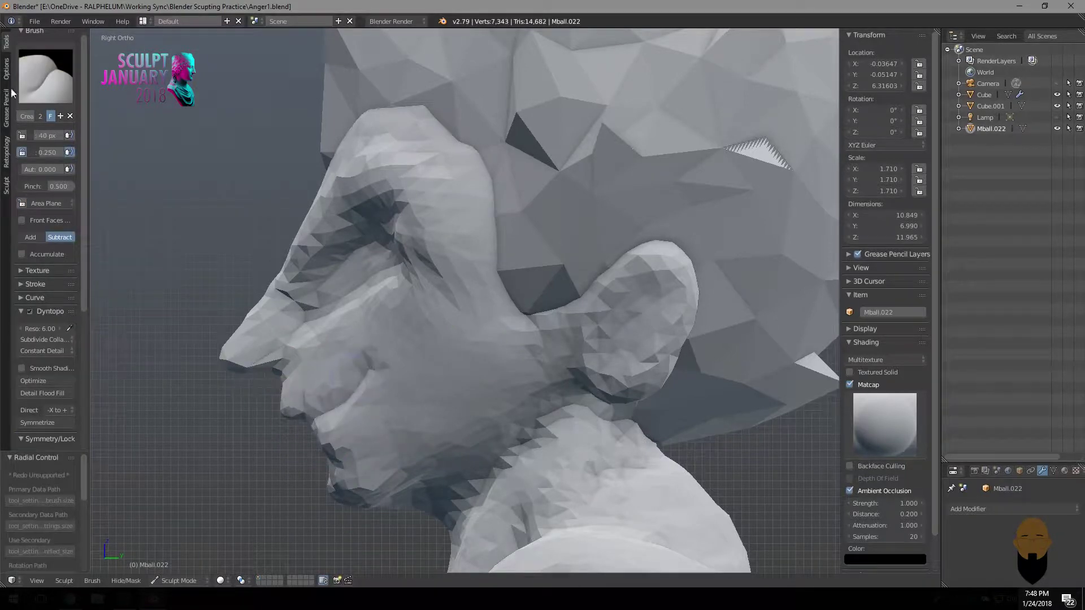
{"action": "middle_click_drag", "start_coordinate": [272, 283], "coordinate": [323, 324], "text": "shift"}
{"action": "scroll", "coordinate": [432, 386], "scroll_direction": "up", "scroll_amount": 2}
{"action": "key", "text": "g"}
{"action": "scroll", "coordinate": [509, 282], "scroll_direction": "up", "scroll_amount": 1}
{"action": "key", "text": "f"}
{"action": "left_click", "coordinate": [631, 232]}
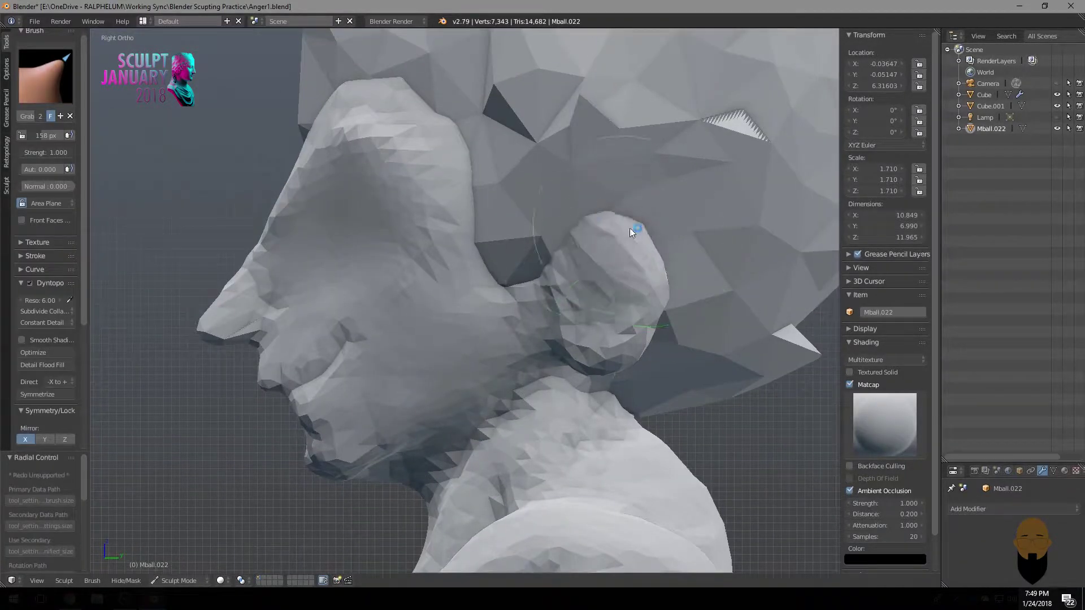
{"action": "left_click", "coordinate": [624, 312]}
Smooth the front of the face, especially the mouth area, with a small Smooth brush.
{"action": "mouse_move", "coordinate": [626, 294]}
{"action": "middle_mouse_down"}
{"action": "mouse_move", "coordinate": [433, 322]}
{"action": "mouse_move", "coordinate": [441, 280]}
{"action": "mouse_move", "coordinate": [397, 291]}
{"action": "mouse_move", "coordinate": [474, 284]}
{"action": "mouse_move", "coordinate": [429, 281]}
{"action": "middle_mouse_up"}
{"action": "key", "text": "s"}
{"action": "scroll", "coordinate": [440, 281], "scroll_direction": "down", "scroll_amount": 3}
{"action": "scroll", "coordinate": [428, 281], "scroll_direction": "up", "scroll_amount": 2}
{"action": "key", "text": "f"}
{"action": "left_click", "coordinate": [322, 267]}
{"action": "scroll", "coordinate": [440, 271], "scroll_direction": "up", "scroll_amount": 2}
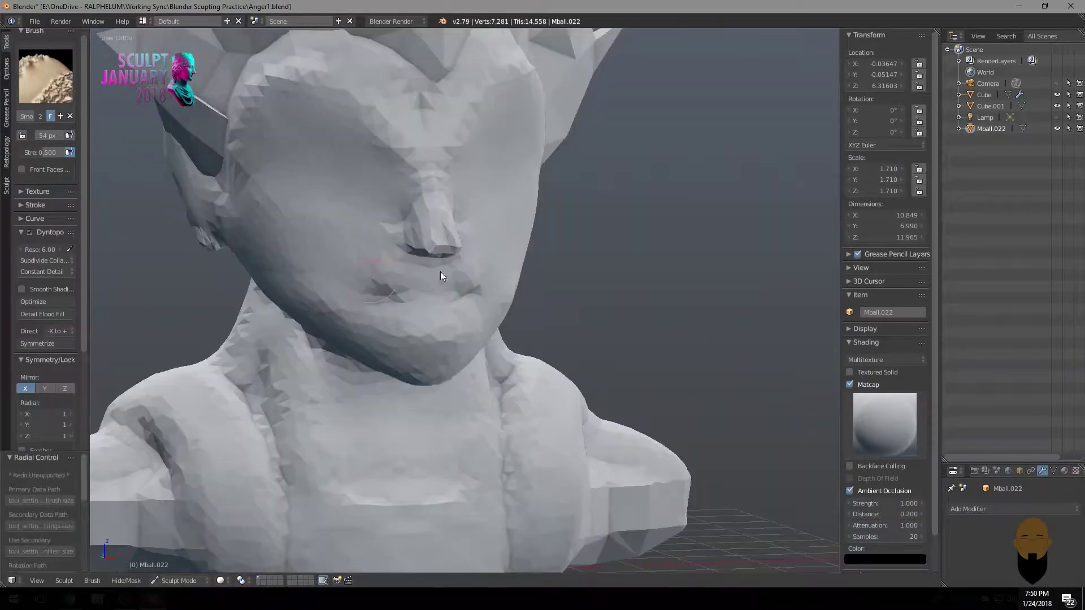
{"action": "scroll", "coordinate": [442, 276], "scroll_direction": "down", "scroll_amount": 1}
Select the hair object Cube.001 and grab the hairline down into a V between the brows.
{"action": "middle_click_drag", "start_coordinate": [422, 324], "coordinate": [436, 234]}
{"action": "key", "text": "g"}
{"action": "key", "text": "KP_3"}
{"action": "scroll", "coordinate": [475, 379], "scroll_direction": "up", "scroll_amount": 3}
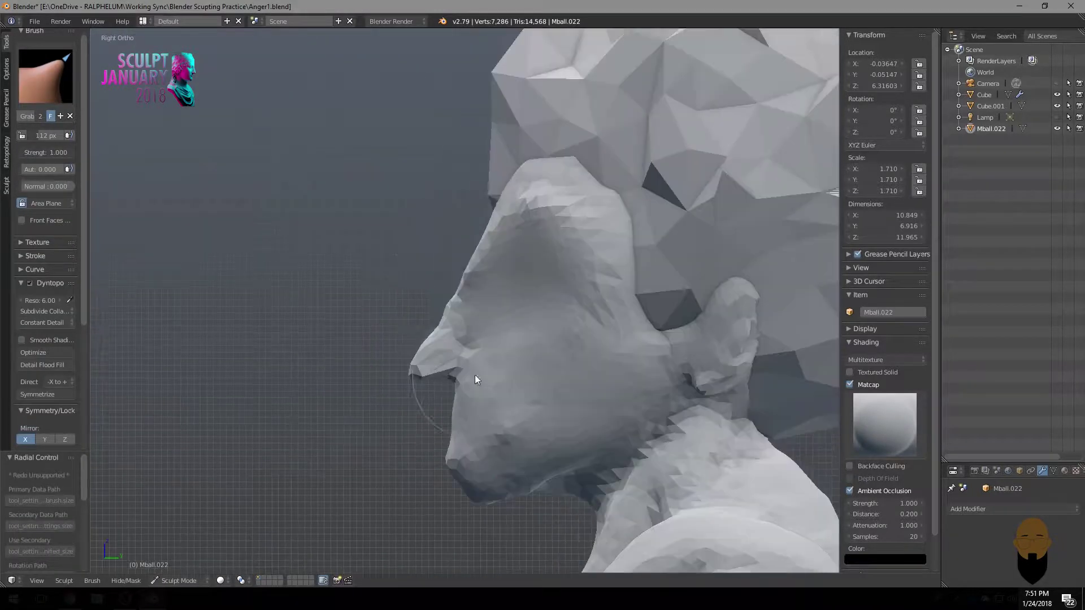
{"action": "middle_click_drag", "start_coordinate": [474, 380], "coordinate": [489, 196]}
{"action": "key", "text": "KP_1"}
{"action": "key", "text": "ctrl+Tab"}
{"action": "right_click", "coordinate": [353, 207]}
{"action": "key", "text": "ctrl+Tab"}
{"action": "mouse_move", "coordinate": [353, 208]}
{"action": "middle_mouse_down"}
{"action": "mouse_move", "coordinate": [363, 243]}
{"action": "mouse_move", "coordinate": [280, 269]}
{"action": "mouse_move", "coordinate": [322, 192]}
{"action": "mouse_move", "coordinate": [325, 239]}
{"action": "middle_mouse_up"}
Enable X mirror and pinch the nose into a sharper shape from the side.
{"action": "scroll", "coordinate": [388, 242], "scroll_direction": "up", "scroll_amount": 3}
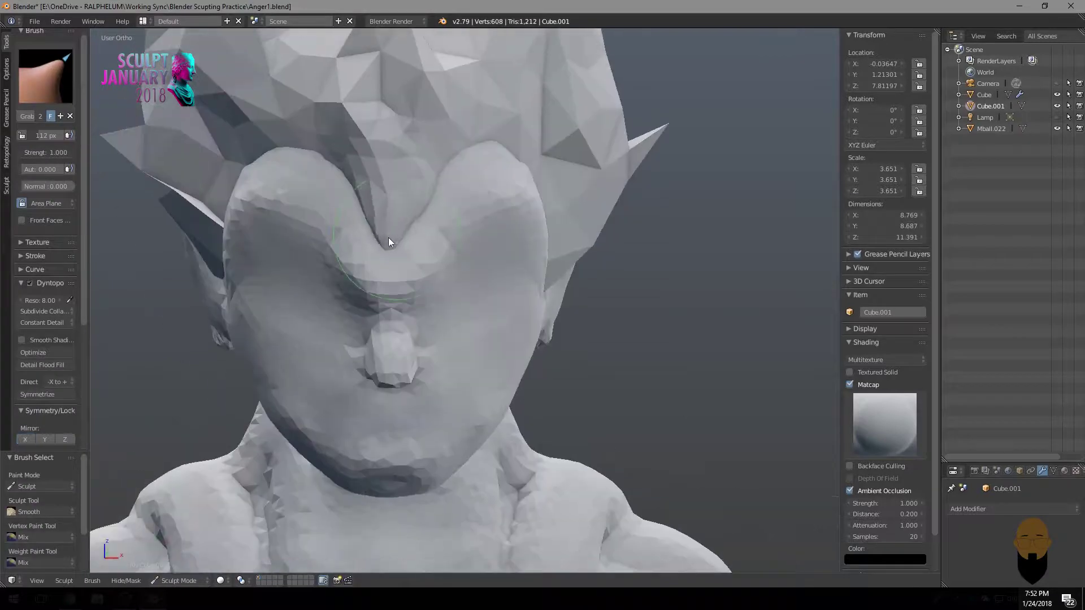
{"action": "left_click_drag", "start_coordinate": [388, 241], "coordinate": [430, 156]}
{"action": "mouse_move", "coordinate": [364, 220]}
{"action": "middle_mouse_down"}
{"action": "mouse_move", "coordinate": [383, 253]}
{"action": "mouse_move", "coordinate": [372, 107]}
{"action": "mouse_move", "coordinate": [388, 243]}
{"action": "mouse_move", "coordinate": [465, 194]}
{"action": "mouse_move", "coordinate": [451, 223]}
{"action": "mouse_move", "coordinate": [497, 297]}
{"action": "mouse_move", "coordinate": [450, 257]}
{"action": "mouse_move", "coordinate": [451, 302]}
{"action": "middle_mouse_up"}
{"action": "key", "text": "p"}
{"action": "key", "text": "f"}
{"action": "left_click", "coordinate": [25, 416]}
{"action": "left_click_drag", "start_coordinate": [405, 322], "coordinate": [394, 288]}
{"action": "middle_click_drag", "start_coordinate": [535, 256], "coordinate": [391, 243]}
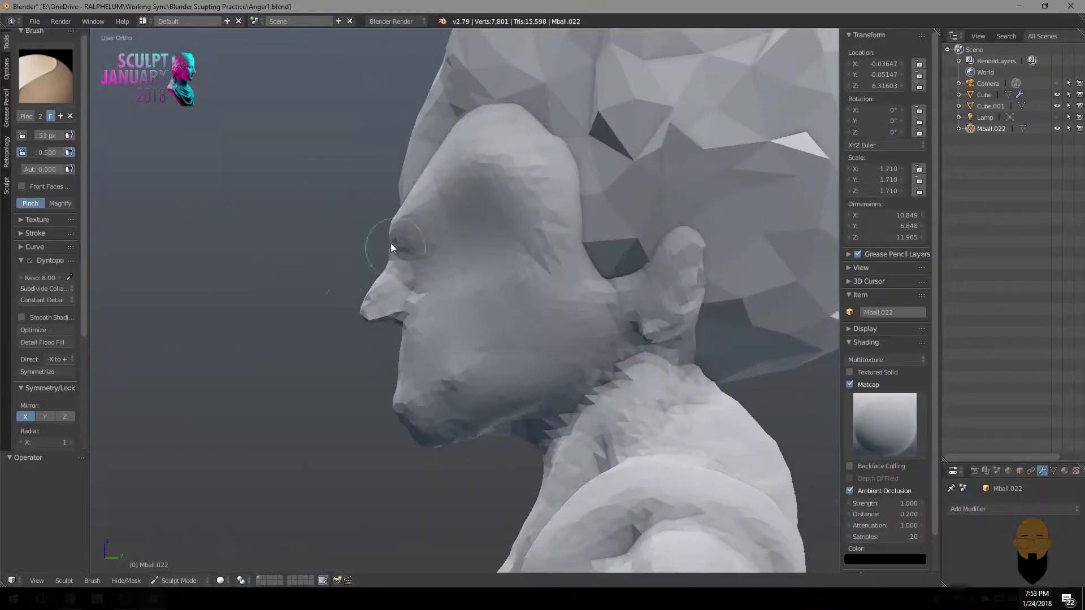
Carve the crease between the lips and deepen the mouth line with the Crease brush.
{"action": "key", "text": "g"}
{"action": "key", "text": "f"}
{"action": "left_click", "coordinate": [364, 319]}
{"action": "mouse_move", "coordinate": [362, 309]}
{"action": "middle_mouse_down"}
{"action": "mouse_move", "coordinate": [389, 341]}
{"action": "mouse_move", "coordinate": [361, 318]}
{"action": "mouse_move", "coordinate": [390, 321]}
{"action": "mouse_move", "coordinate": [338, 294]}
{"action": "mouse_move", "coordinate": [389, 294]}
{"action": "middle_mouse_up"}
{"action": "key", "text": "shift+c"}
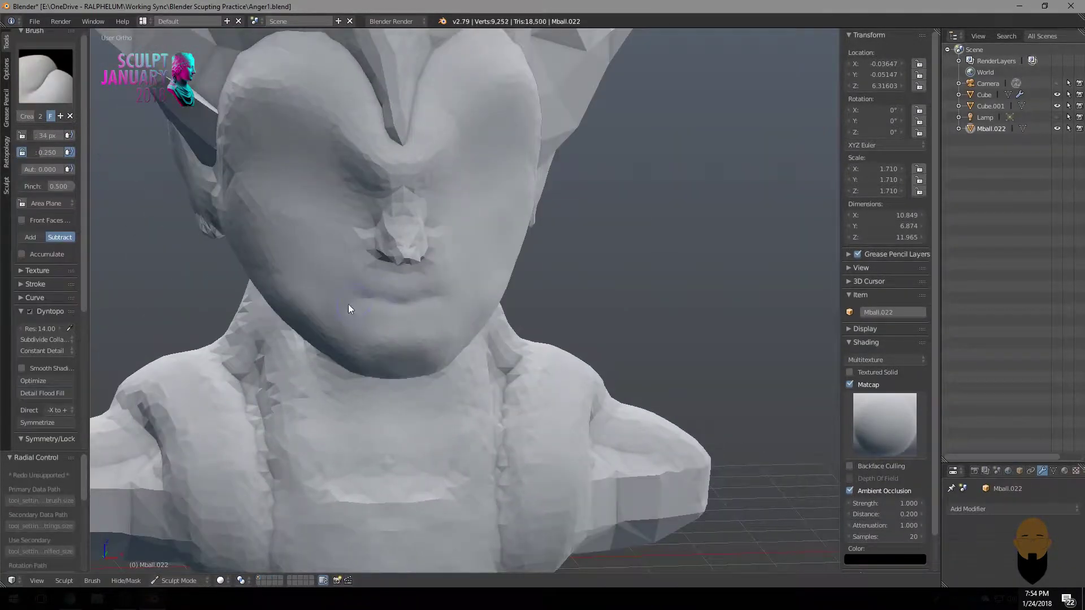
{"action": "left_click_drag", "start_coordinate": [378, 330], "coordinate": [354, 288]}
{"action": "mouse_move", "coordinate": [385, 300]}
{"action": "middle_mouse_down"}
{"action": "mouse_move", "coordinate": [458, 284]}
{"action": "mouse_move", "coordinate": [340, 391]}
{"action": "mouse_move", "coordinate": [360, 344]}
{"action": "mouse_move", "coordinate": [550, 349]}
{"action": "mouse_move", "coordinate": [455, 279]}
{"action": "middle_mouse_up"}
{"action": "key", "text": "s"}
{"action": "scroll", "coordinate": [552, 319], "scroll_direction": "down", "scroll_amount": 3}
Build up upper and lower lip volume with a small Clay brush.
{"action": "scroll", "coordinate": [459, 338], "scroll_direction": "up", "scroll_amount": 3}
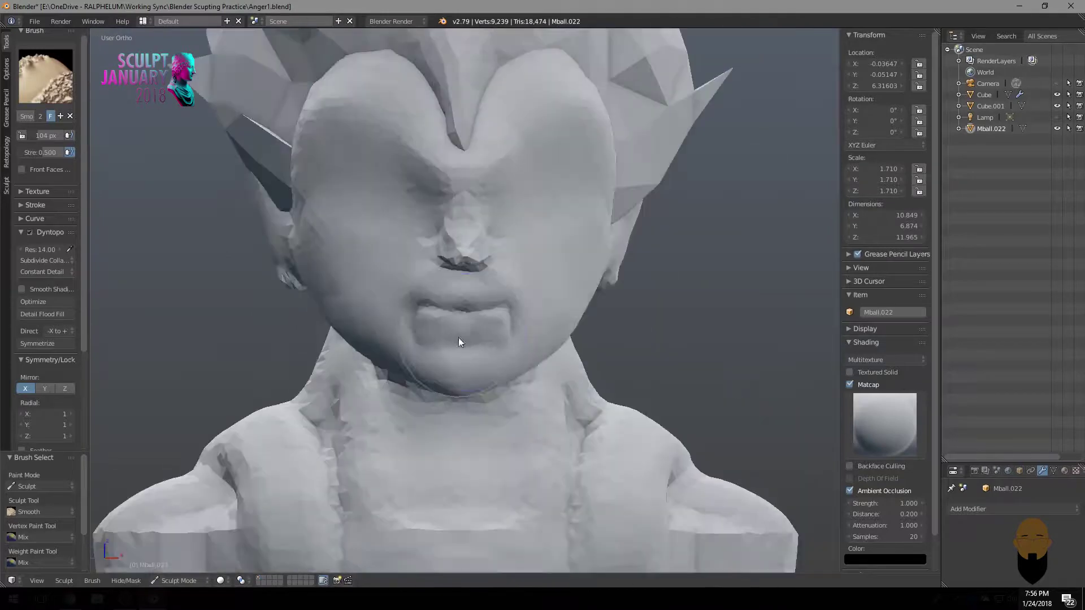
{"action": "mouse_move", "coordinate": [459, 337]}
{"action": "middle_mouse_down"}
{"action": "mouse_move", "coordinate": [369, 332]}
{"action": "mouse_move", "coordinate": [457, 326]}
{"action": "middle_mouse_up"}
{"action": "key", "text": "c"}
{"action": "key", "text": "f"}
{"action": "left_click_drag", "start_coordinate": [489, 334], "coordinate": [474, 339]}
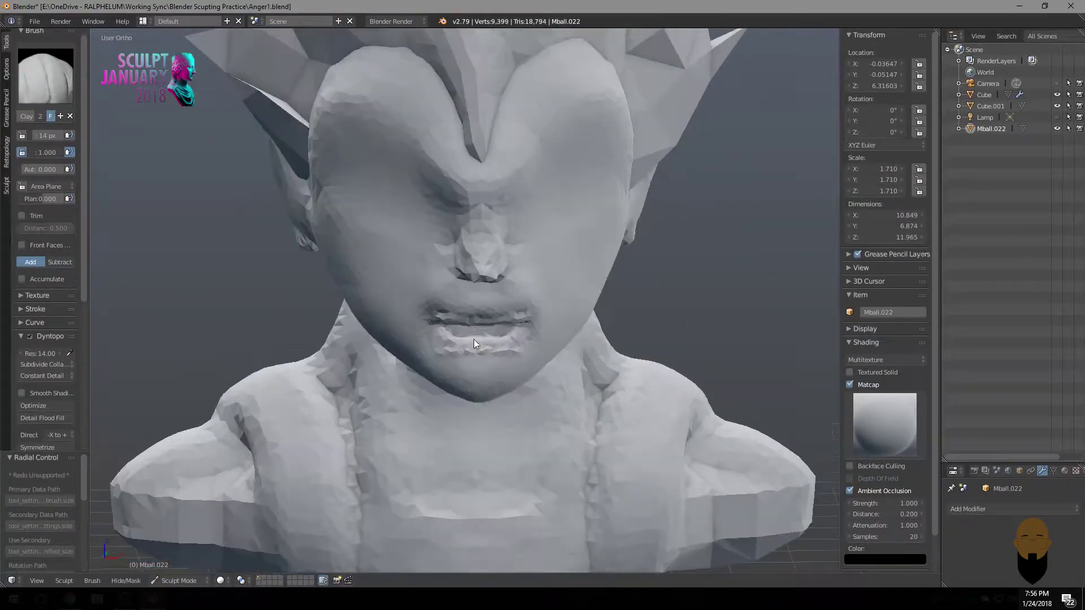
{"action": "mouse_move", "coordinate": [474, 339]}
{"action": "middle_mouse_down"}
{"action": "mouse_move", "coordinate": [462, 302]}
{"action": "mouse_move", "coordinate": [464, 330]}
{"action": "mouse_move", "coordinate": [504, 295]}
{"action": "mouse_move", "coordinate": [452, 339]}
{"action": "middle_mouse_up"}
{"action": "key", "text": "f"}
{"action": "left_click_drag", "start_coordinate": [452, 339], "coordinate": [421, 357]}
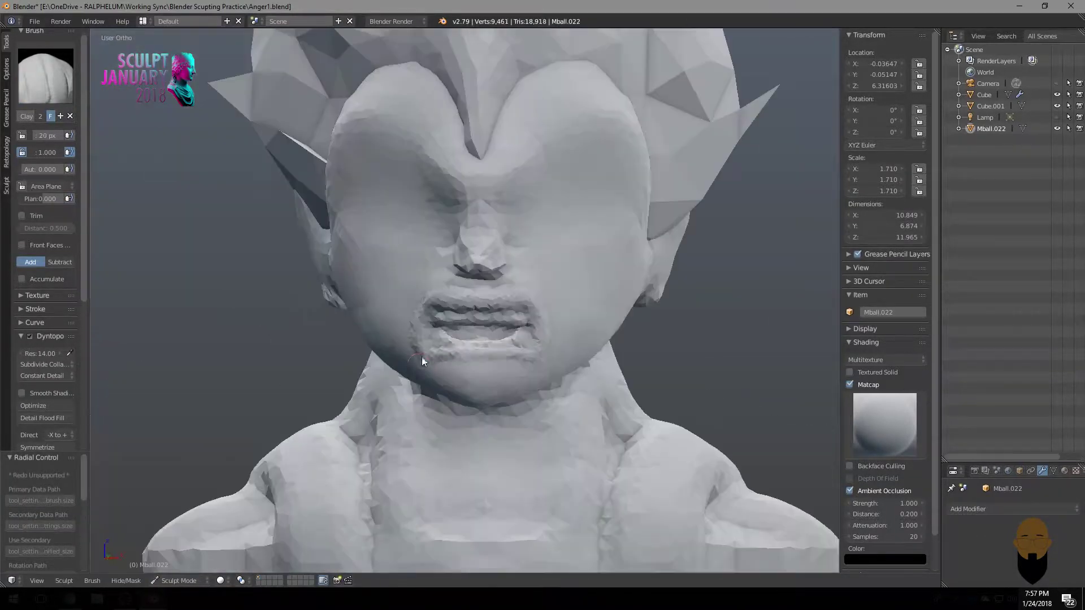
Smooth the chin and mouth area, checking the profile and three-quarter views.
{"action": "key", "text": "g"}
{"action": "middle_click_drag", "start_coordinate": [542, 299], "coordinate": [481, 351]}
{"action": "key", "text": "f"}
{"action": "left_click", "coordinate": [457, 297]}
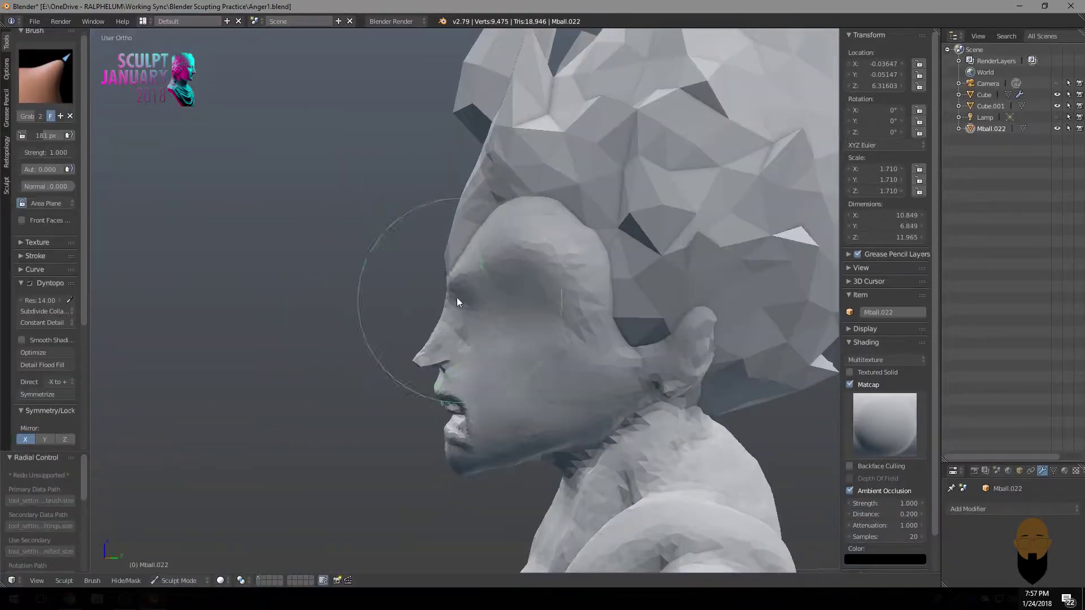
{"action": "mouse_move", "coordinate": [457, 298]}
{"action": "middle_mouse_down"}
{"action": "mouse_move", "coordinate": [587, 327]}
{"action": "mouse_move", "coordinate": [379, 299]}
{"action": "mouse_move", "coordinate": [447, 300]}
{"action": "mouse_move", "coordinate": [354, 306]}
{"action": "mouse_move", "coordinate": [455, 307]}
{"action": "mouse_move", "coordinate": [315, 299]}
{"action": "mouse_move", "coordinate": [387, 268]}
{"action": "middle_mouse_up"}
{"action": "key", "text": "s"}
{"action": "key", "text": "c"}
{"action": "scroll", "coordinate": [478, 218], "scroll_direction": "down", "scroll_amount": 2}
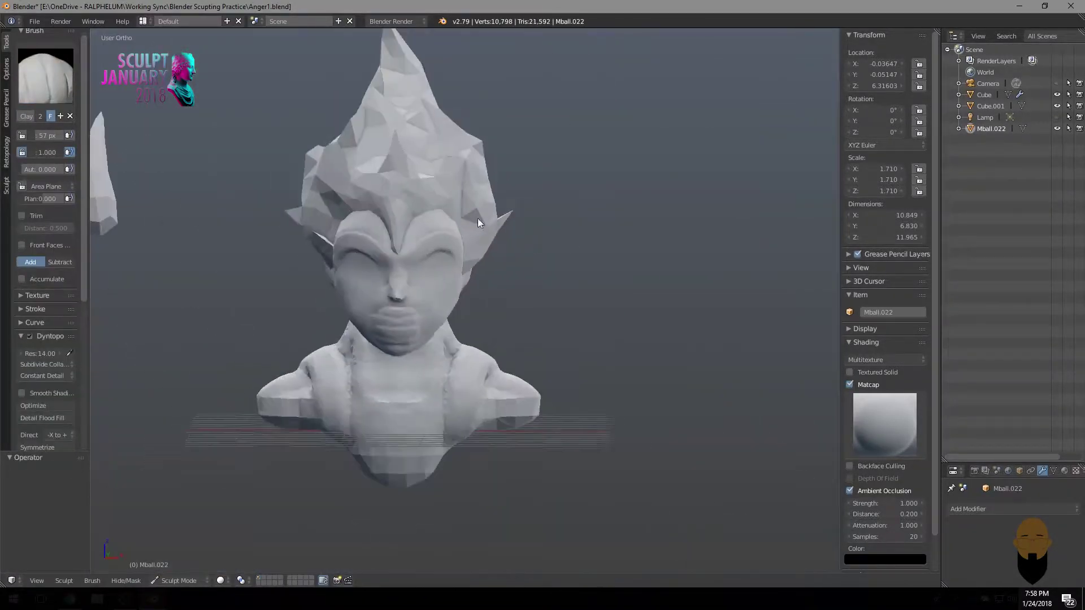
{"action": "scroll", "coordinate": [478, 219], "scroll_direction": "up", "scroll_amount": 3}
{"action": "mouse_move", "coordinate": [478, 218]}
{"action": "middle_mouse_down"}
{"action": "mouse_move", "coordinate": [452, 267]}
{"action": "mouse_move", "coordinate": [457, 315]}
{"action": "middle_mouse_up"}
{"action": "left_click_drag", "start_coordinate": [456, 316], "coordinate": [478, 344]}
{"action": "key", "text": "s"}
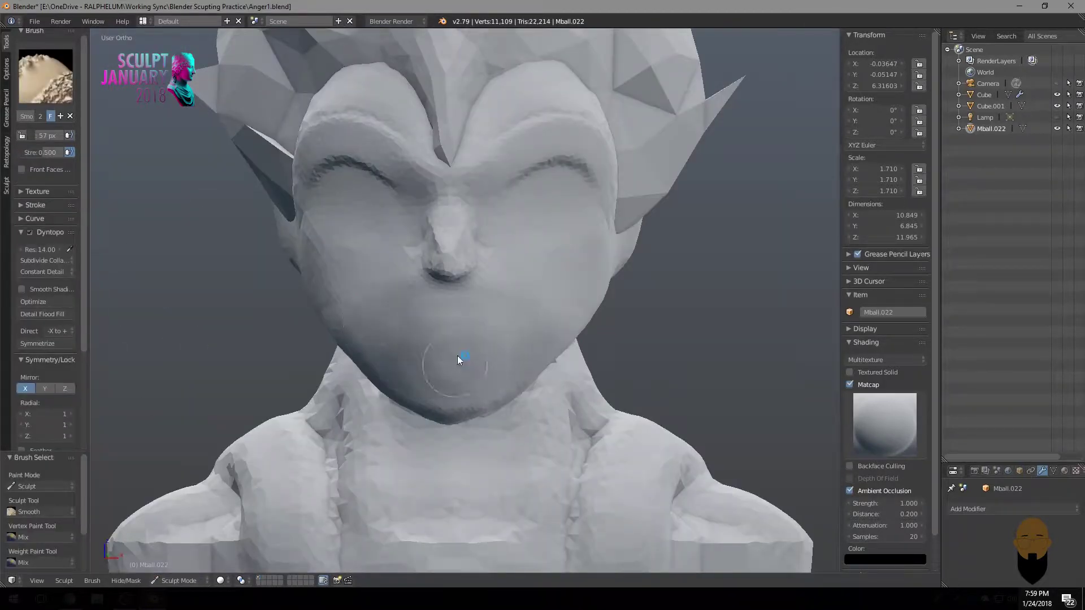
{"action": "mouse_move", "coordinate": [457, 355]}
{"action": "middle_mouse_down"}
{"action": "mouse_move", "coordinate": [398, 305]}
{"action": "mouse_move", "coordinate": [279, 333]}
{"action": "middle_mouse_up"}
Resize the Pinch and Smooth brushes while reviewing the face's close side profile.
{"action": "key", "text": "p"}
{"action": "key", "text": "f"}
{"action": "left_click", "coordinate": [219, 275]}
{"action": "scroll", "coordinate": [395, 194], "scroll_direction": "up", "scroll_amount": 3}
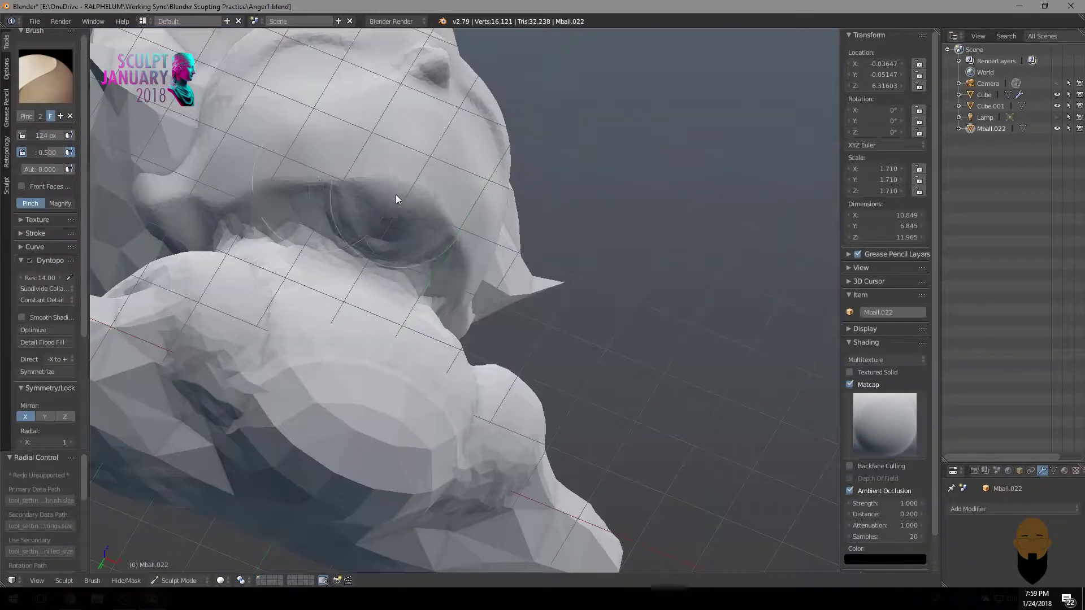
{"action": "scroll", "coordinate": [396, 194], "scroll_direction": "down", "scroll_amount": 3}
{"action": "mouse_move", "coordinate": [431, 210]}
{"action": "middle_mouse_down"}
{"action": "mouse_move", "coordinate": [471, 227]}
{"action": "mouse_move", "coordinate": [583, 179]}
{"action": "middle_mouse_up"}
{"action": "key", "text": "c"}
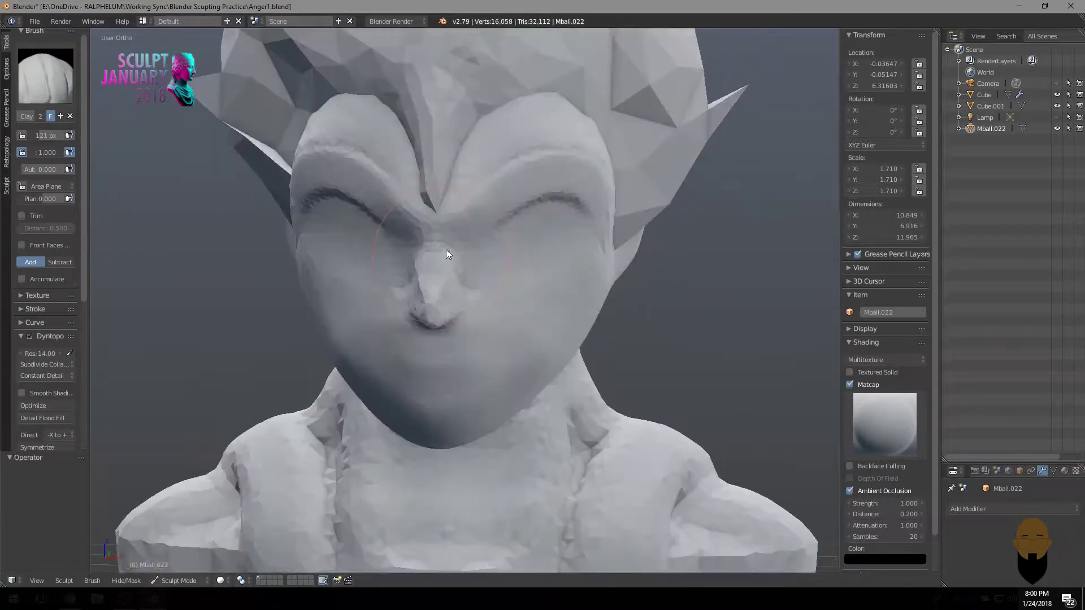
{"action": "key", "text": "s"}
{"action": "scroll", "coordinate": [446, 249], "scroll_direction": "down", "scroll_amount": 3}
{"action": "mouse_move", "coordinate": [427, 282]}
{"action": "middle_mouse_down"}
{"action": "mouse_move", "coordinate": [470, 409]}
{"action": "mouse_move", "coordinate": [538, 320]}
{"action": "mouse_move", "coordinate": [486, 389]}
{"action": "middle_mouse_up"}
{"action": "key", "text": "f"}
{"action": "scroll", "coordinate": [537, 320], "scroll_direction": "down", "scroll_amount": 2}
Snap to Right Ortho view, pick the Grab brush and frame the nose.
{"action": "key", "text": "KP_3"}
{"action": "left_click", "coordinate": [46, 77]}
{"action": "left_click", "coordinate": [325, 150]}
{"action": "scroll", "coordinate": [399, 291], "scroll_direction": "up", "scroll_amount": 2}
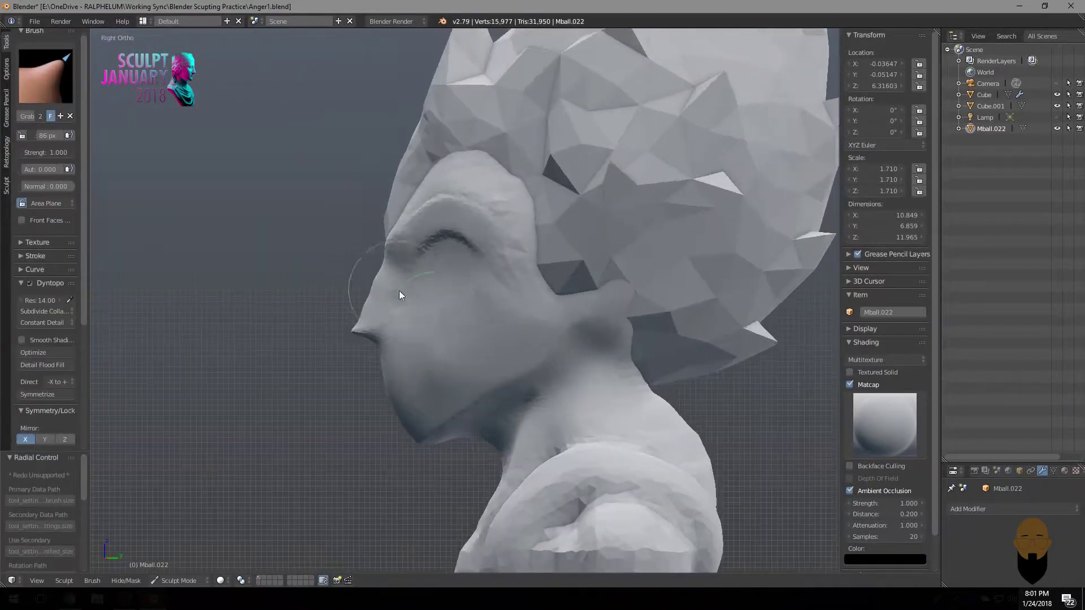
{"action": "scroll", "coordinate": [290, 340], "scroll_direction": "up", "scroll_amount": 3}
{"action": "mouse_move", "coordinate": [290, 342]}
{"action": "middle_mouse_down", "text": "shift"}
{"action": "mouse_move", "coordinate": [422, 224]}
{"action": "mouse_move", "coordinate": [640, 308]}
{"action": "middle_mouse_up", "text": "shift"}
{"action": "scroll", "coordinate": [391, 203], "scroll_direction": "up", "scroll_amount": 3}
{"action": "scroll", "coordinate": [357, 187], "scroll_direction": "down", "scroll_amount": 2}
Carve a furrowed crease along the brow with a smaller Crease brush.
{"action": "key", "text": "shift+c"}
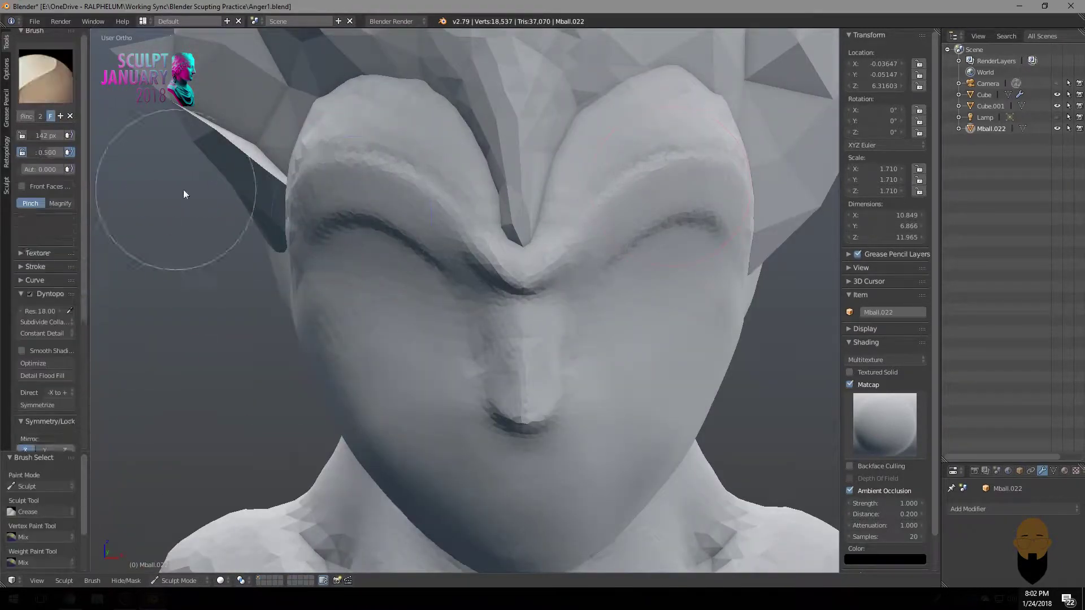
{"action": "mouse_move", "coordinate": [183, 189]}
{"action": "middle_mouse_down"}
{"action": "mouse_move", "coordinate": [441, 246]}
{"action": "mouse_move", "coordinate": [512, 294]}
{"action": "mouse_move", "coordinate": [574, 197]}
{"action": "mouse_move", "coordinate": [396, 282]}
{"action": "mouse_move", "coordinate": [566, 305]}
{"action": "middle_mouse_up"}
{"action": "key", "text": "f"}
{"action": "left_click", "coordinate": [384, 313]}
{"action": "left_click", "coordinate": [44, 76]}
{"action": "left_click", "coordinate": [158, 145]}
{"action": "middle_click_drag", "start_coordinate": [339, 255], "coordinate": [457, 281]}
{"action": "left_click_drag", "start_coordinate": [457, 281], "coordinate": [418, 291]}
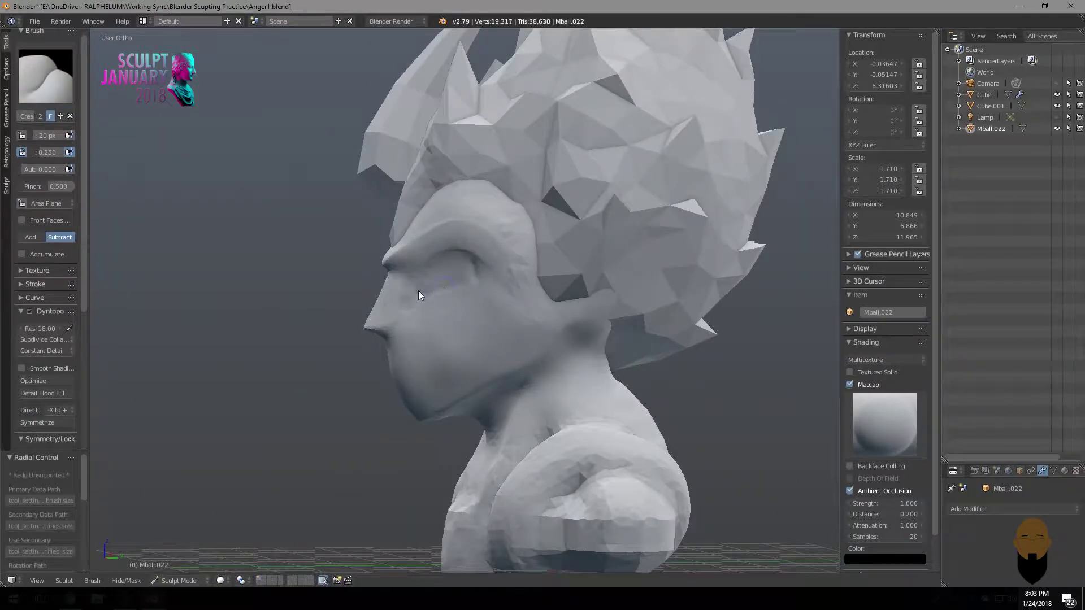
{"action": "middle_click_drag", "start_coordinate": [418, 291], "coordinate": [300, 261]}
Deepen the eye-line crease, try a new eye outline, then undo it.
{"action": "scroll", "coordinate": [290, 259], "scroll_direction": "up", "scroll_amount": 3}
{"action": "scroll", "coordinate": [280, 260], "scroll_direction": "up", "scroll_amount": 1}
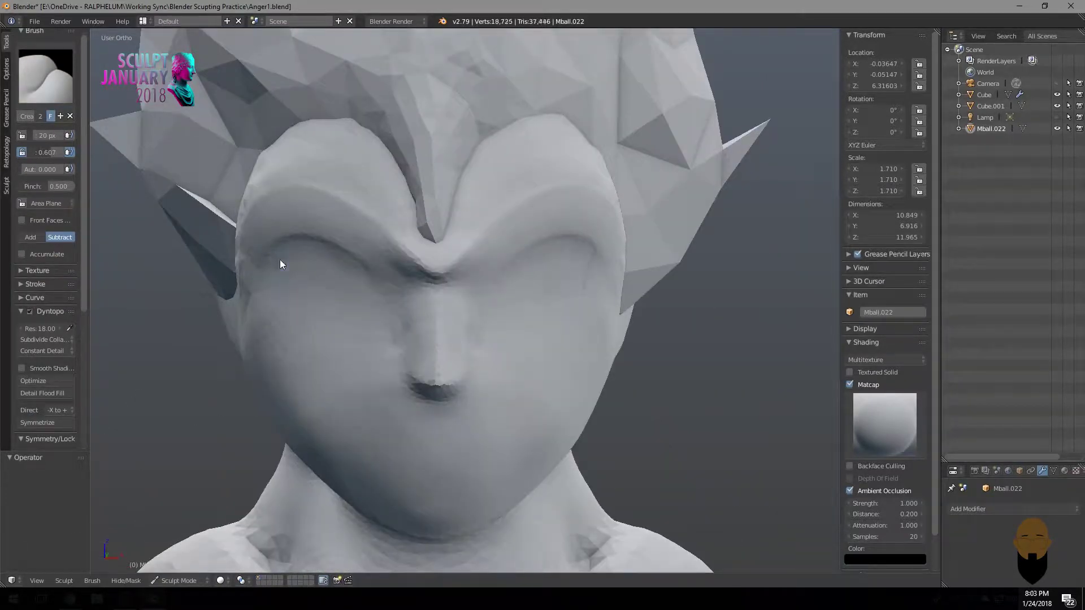
{"action": "left_click_drag", "start_coordinate": [280, 260], "coordinate": [379, 295]}
{"action": "key", "text": "f"}
{"action": "left_click", "coordinate": [267, 269]}
{"action": "mouse_move", "coordinate": [267, 269]}
{"action": "left_mouse_down"}
{"action": "mouse_move", "coordinate": [291, 227]}
{"action": "mouse_move", "coordinate": [379, 273]}
{"action": "left_mouse_up"}
{"action": "left_click_drag", "start_coordinate": [278, 249], "coordinate": [368, 265]}
{"action": "key", "text": "ctrl+z"}
{"action": "key", "text": "ctrl+z"}
{"action": "key", "text": "ctrl+z"}
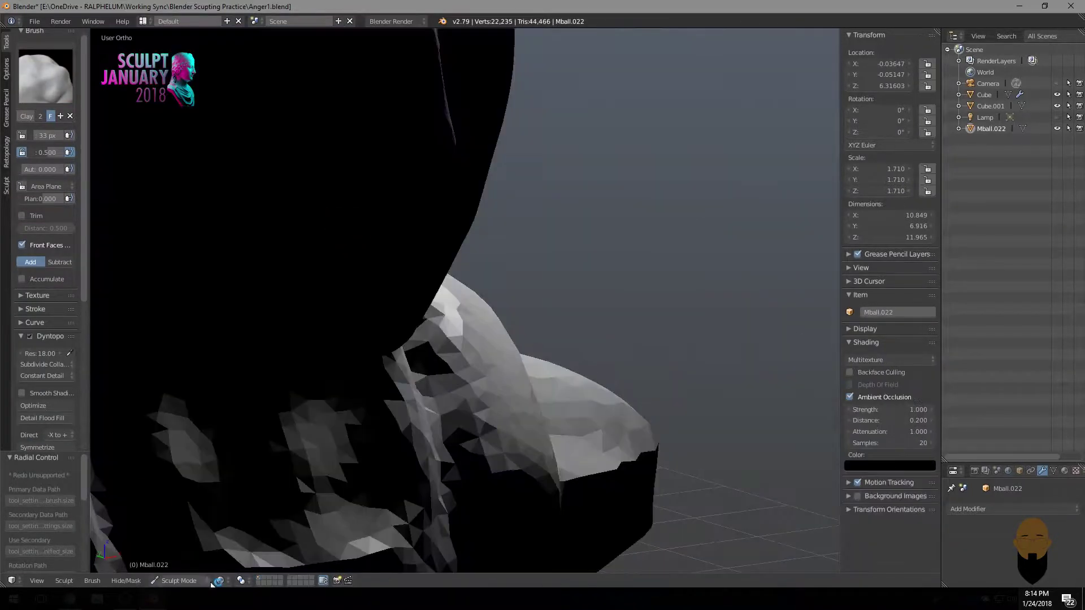
Pick and resize the Grab brush while orbiting to the front of the face.
{"action": "mouse_move", "coordinate": [460, 224]}
{"action": "middle_mouse_down"}
{"action": "mouse_move", "coordinate": [343, 301]}
{"action": "mouse_move", "coordinate": [508, 310]}
{"action": "mouse_move", "coordinate": [330, 296]}
{"action": "middle_mouse_up"}
{"action": "left_click", "coordinate": [45, 75]}
{"action": "left_click", "coordinate": [39, 184]}
{"action": "key", "text": "f"}
{"action": "mouse_move", "coordinate": [419, 305]}
{"action": "middle_mouse_down"}
{"action": "mouse_move", "coordinate": [350, 321]}
{"action": "mouse_move", "coordinate": [300, 268]}
{"action": "middle_mouse_up"}
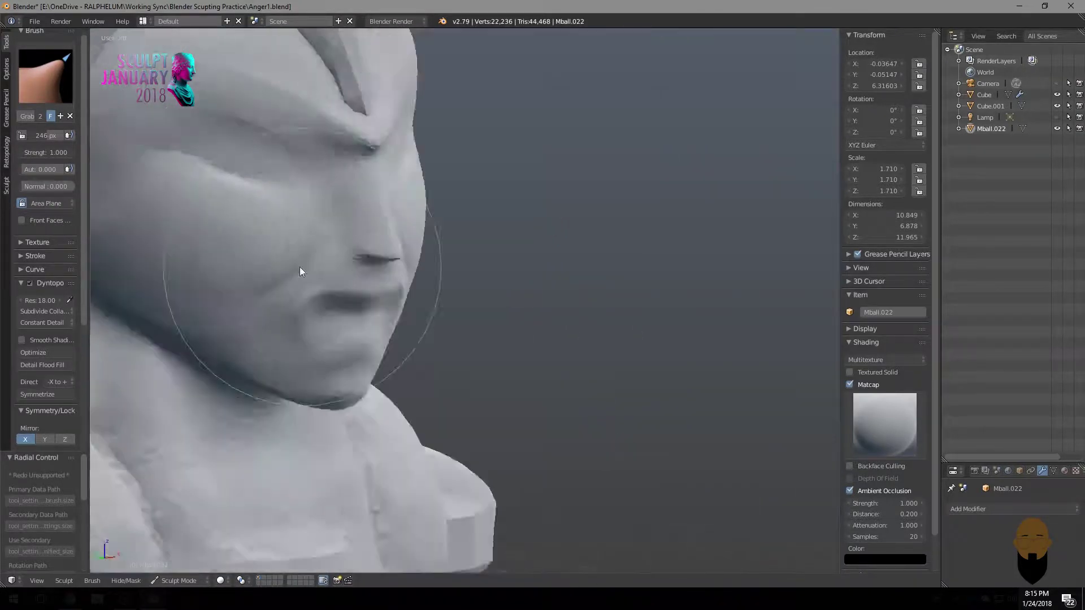
{"action": "scroll", "coordinate": [424, 318], "scroll_direction": "down", "scroll_amount": 3}
{"action": "middle_click_drag", "start_coordinate": [424, 318], "coordinate": [346, 302]}
Open the mouth into a grimace with Clay and shape the mouth corner.
{"action": "key", "text": "c"}
{"action": "scroll", "coordinate": [346, 301], "scroll_direction": "up", "scroll_amount": 3}
{"action": "scroll", "coordinate": [433, 356], "scroll_direction": "up", "scroll_amount": 2}
{"action": "left_click_drag", "start_coordinate": [432, 356], "coordinate": [418, 400]}
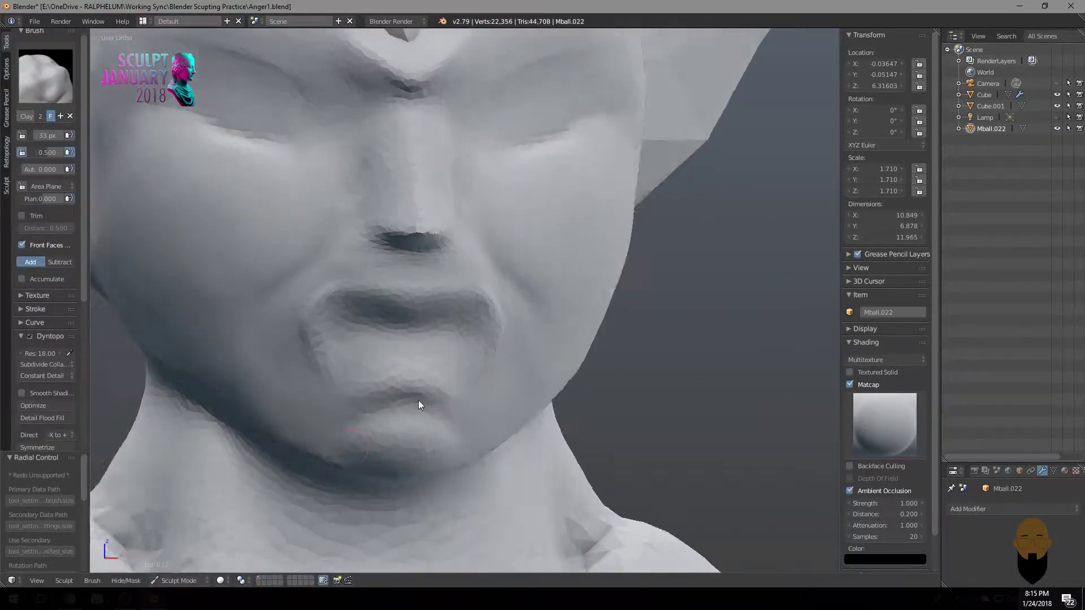
{"action": "mouse_move", "coordinate": [418, 400]}
{"action": "middle_mouse_down"}
{"action": "mouse_move", "coordinate": [347, 347]}
{"action": "mouse_move", "coordinate": [365, 352]}
{"action": "mouse_move", "coordinate": [296, 335]}
{"action": "mouse_move", "coordinate": [339, 367]}
{"action": "middle_mouse_up"}
{"action": "left_click", "coordinate": [864, 329]}
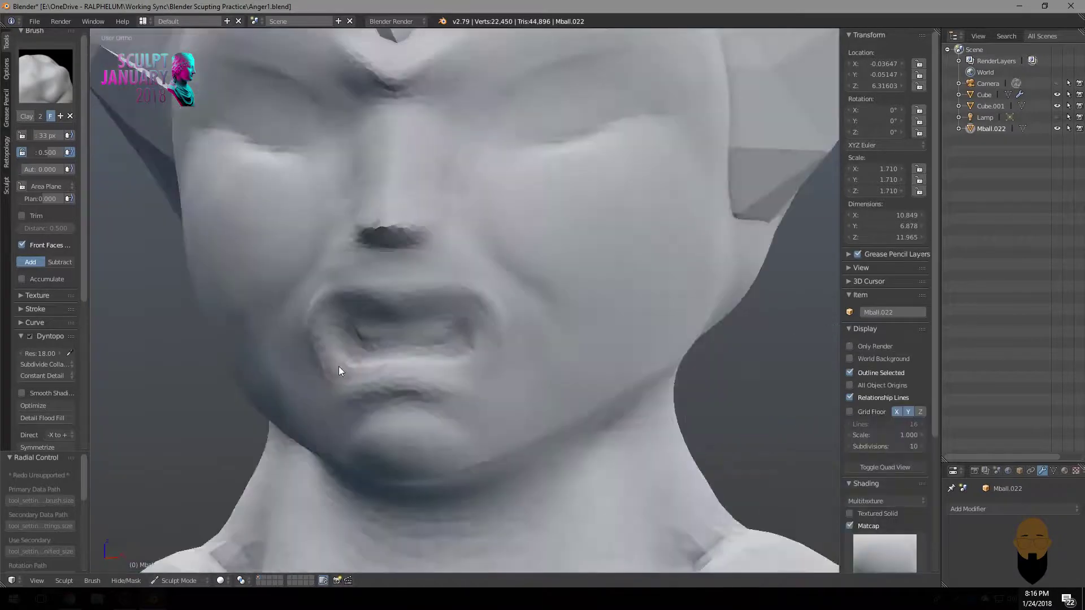
{"action": "scroll", "coordinate": [339, 366], "scroll_direction": "up", "scroll_amount": 2}
{"action": "middle_click_drag", "start_coordinate": [360, 323], "coordinate": [396, 339]}
Cut a straight crease between the teeth using the Crease brush's Line stroke method.
{"action": "left_click_drag", "start_coordinate": [430, 339], "coordinate": [350, 351]}
{"action": "mouse_move", "coordinate": [350, 352]}
{"action": "middle_mouse_down"}
{"action": "mouse_move", "coordinate": [396, 394]}
{"action": "mouse_move", "coordinate": [440, 350]}
{"action": "middle_mouse_up"}
{"action": "scroll", "coordinate": [440, 349], "scroll_direction": "down", "scroll_amount": 3}
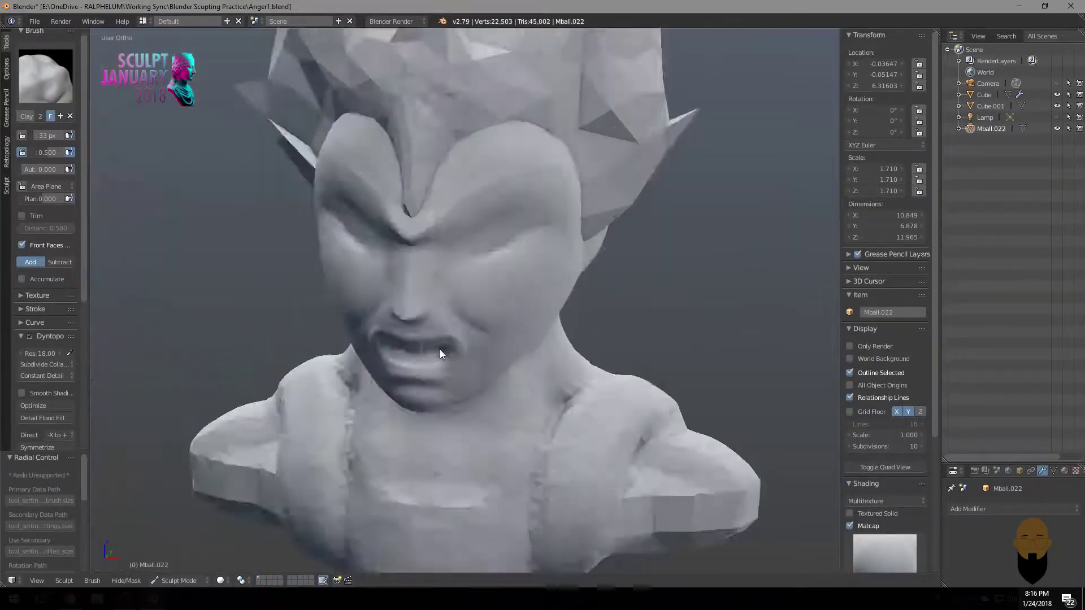
{"action": "scroll", "coordinate": [403, 355], "scroll_direction": "up", "scroll_amount": 3}
{"action": "scroll", "coordinate": [302, 415], "scroll_direction": "down", "scroll_amount": 1}
{"action": "scroll", "coordinate": [302, 420], "scroll_direction": "up", "scroll_amount": 1}
{"action": "left_click", "coordinate": [45, 77]}
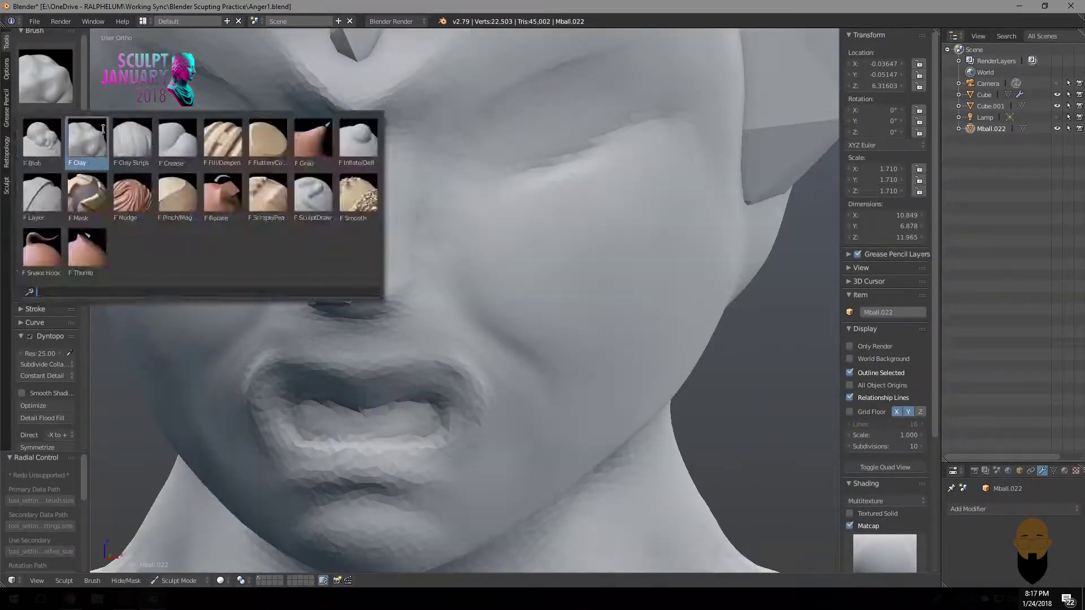
{"action": "left_click", "coordinate": [210, 138]}
{"action": "left_click", "coordinate": [34, 284]}
{"action": "middle_click_drag", "start_coordinate": [396, 339], "coordinate": [350, 347]}
{"action": "left_click_drag", "start_coordinate": [350, 347], "coordinate": [496, 347]}
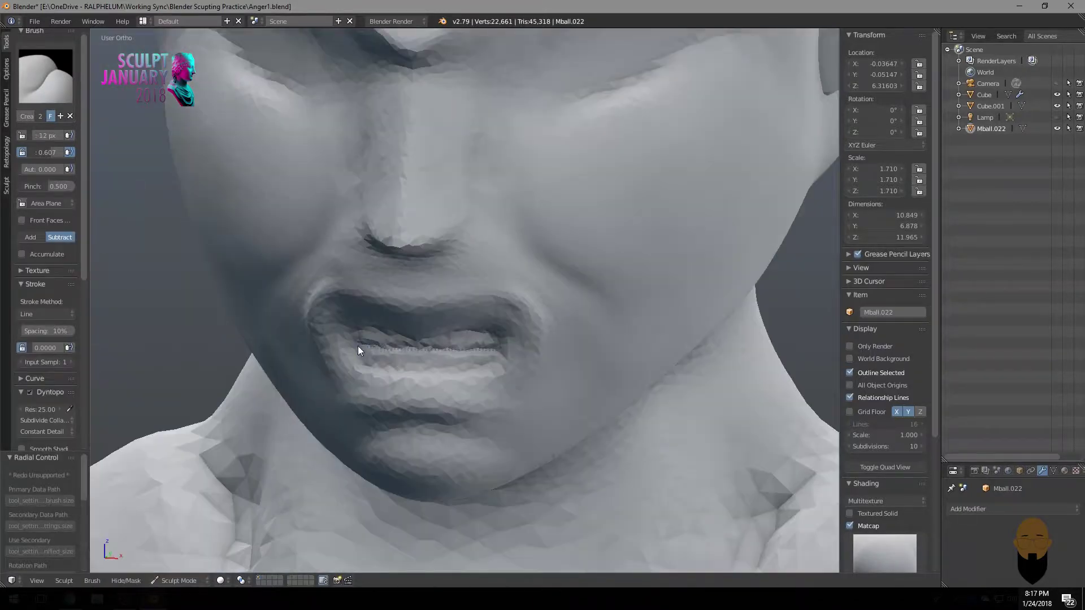
{"action": "scroll", "coordinate": [357, 346], "scroll_direction": "down", "scroll_amount": 3}
Smooth the mouth area with an enlarged Smooth brush.
{"action": "mouse_move", "coordinate": [358, 346]}
{"action": "middle_mouse_down"}
{"action": "mouse_move", "coordinate": [541, 270]}
{"action": "mouse_move", "coordinate": [393, 386]}
{"action": "mouse_move", "coordinate": [354, 360]}
{"action": "mouse_move", "coordinate": [337, 264]}
{"action": "mouse_move", "coordinate": [311, 302]}
{"action": "middle_mouse_up"}
{"action": "scroll", "coordinate": [393, 387], "scroll_direction": "up", "scroll_amount": 3}
{"action": "key", "text": "s"}
{"action": "scroll", "coordinate": [409, 399], "scroll_direction": "down", "scroll_amount": 3}
{"action": "scroll", "coordinate": [311, 301], "scroll_direction": "up", "scroll_amount": 3}
{"action": "key", "text": "f"}
{"action": "scroll", "coordinate": [272, 348], "scroll_direction": "down", "scroll_amount": 3}
Sculpt the ear's hollow inner shape and rim, then smooth it.
{"action": "mouse_move", "coordinate": [271, 348]}
{"action": "middle_mouse_down"}
{"action": "mouse_move", "coordinate": [516, 367]}
{"action": "mouse_move", "coordinate": [506, 357]}
{"action": "mouse_move", "coordinate": [446, 403]}
{"action": "mouse_move", "coordinate": [503, 321]}
{"action": "mouse_move", "coordinate": [327, 277]}
{"action": "middle_mouse_up"}
{"action": "scroll", "coordinate": [449, 358], "scroll_direction": "up", "scroll_amount": 3}
{"action": "scroll", "coordinate": [43, 337], "scroll_direction": "down", "scroll_amount": 3}
{"action": "scroll", "coordinate": [262, 288], "scroll_direction": "up", "scroll_amount": 3}
{"action": "mouse_move", "coordinate": [262, 289]}
{"action": "middle_mouse_down"}
{"action": "mouse_move", "coordinate": [293, 273]}
{"action": "mouse_move", "coordinate": [266, 266]}
{"action": "middle_mouse_up"}
{"action": "left_click_drag", "start_coordinate": [265, 266], "coordinate": [308, 295]}
{"action": "mouse_move", "coordinate": [308, 295]}
{"action": "middle_mouse_down"}
{"action": "mouse_move", "coordinate": [382, 318]}
{"action": "mouse_move", "coordinate": [275, 322]}
{"action": "mouse_move", "coordinate": [242, 298]}
{"action": "mouse_move", "coordinate": [252, 315]}
{"action": "middle_mouse_up"}
{"action": "scroll", "coordinate": [252, 314], "scroll_direction": "up", "scroll_amount": 2}
{"action": "key", "text": "s"}
{"action": "left_click_drag", "start_coordinate": [316, 308], "coordinate": [278, 292]}
Sculpt inner folds into the ear with Clay and smooth its surface.
{"action": "middle_click_drag", "start_coordinate": [277, 292], "coordinate": [290, 252]}
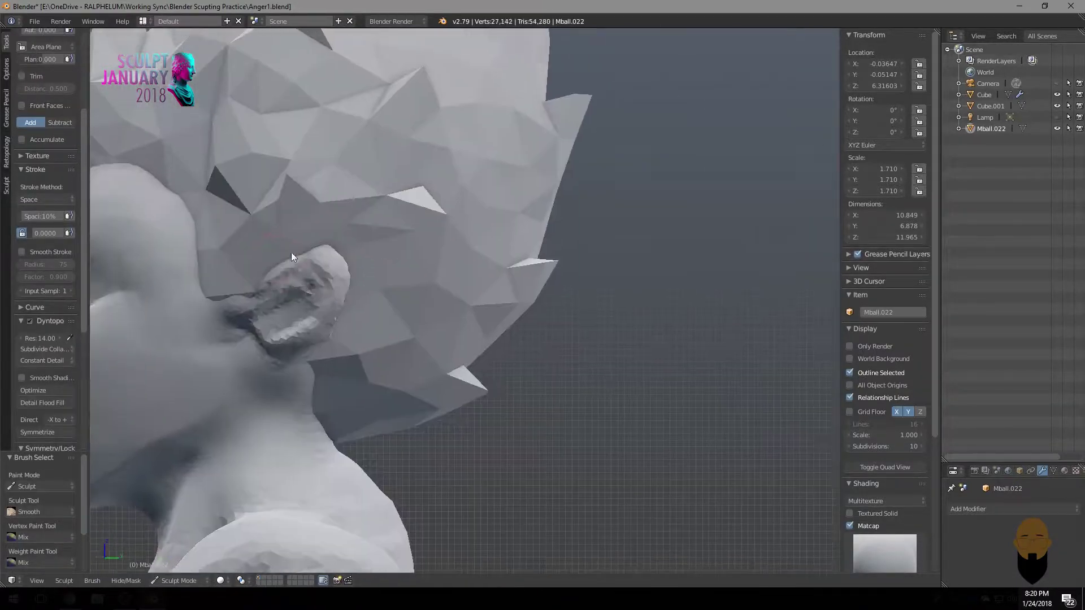
{"action": "left_click_drag", "start_coordinate": [291, 252], "coordinate": [341, 289]}
{"action": "mouse_move", "coordinate": [341, 288]}
{"action": "middle_mouse_down"}
{"action": "mouse_move", "coordinate": [347, 243]}
{"action": "mouse_move", "coordinate": [314, 234]}
{"action": "mouse_move", "coordinate": [327, 301]}
{"action": "middle_mouse_up"}
{"action": "key", "text": "f"}
{"action": "left_click", "coordinate": [322, 319]}
{"action": "scroll", "coordinate": [509, 278], "scroll_direction": "down", "scroll_amount": 4}
{"action": "scroll", "coordinate": [507, 278], "scroll_direction": "up", "scroll_amount": 3}
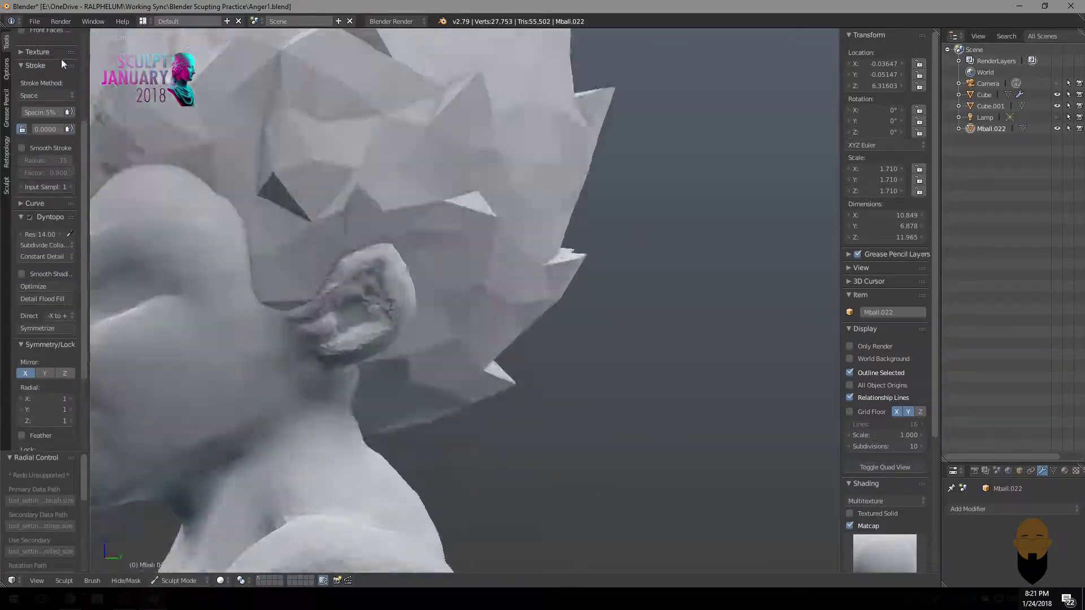
In Right Ortho, pull the ear into a larger shape with the Grab brush.
{"action": "key", "text": "g"}
{"action": "mouse_move", "coordinate": [508, 278]}
{"action": "middle_mouse_down"}
{"action": "mouse_move", "coordinate": [361, 246]}
{"action": "mouse_move", "coordinate": [428, 308]}
{"action": "middle_mouse_up"}
{"action": "key", "text": "KP_3"}
{"action": "left_click_drag", "start_coordinate": [384, 274], "coordinate": [443, 333]}
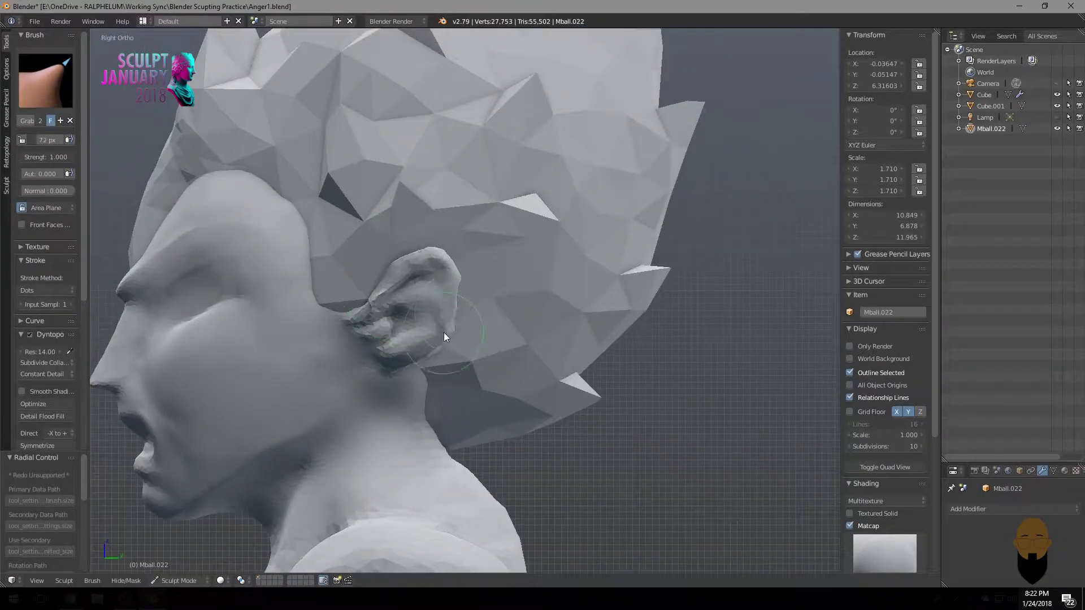
Orbit behind the head and set up a smaller Smooth brush.
{"action": "key", "text": "c"}
{"action": "mouse_move", "coordinate": [409, 302]}
{"action": "middle_mouse_down"}
{"action": "mouse_move", "coordinate": [418, 335]}
{"action": "mouse_move", "coordinate": [401, 339]}
{"action": "mouse_move", "coordinate": [461, 300]}
{"action": "mouse_move", "coordinate": [411, 325]}
{"action": "mouse_move", "coordinate": [326, 316]}
{"action": "mouse_move", "coordinate": [309, 358]}
{"action": "mouse_move", "coordinate": [389, 364]}
{"action": "mouse_move", "coordinate": [355, 347]}
{"action": "mouse_move", "coordinate": [377, 345]}
{"action": "mouse_move", "coordinate": [353, 332]}
{"action": "mouse_move", "coordinate": [243, 365]}
{"action": "mouse_move", "coordinate": [350, 357]}
{"action": "middle_mouse_up"}
{"action": "key", "text": "s"}
{"action": "key", "text": "s"}
{"action": "key", "text": "f"}
{"action": "left_click", "coordinate": [349, 331]}
{"action": "key", "text": "f"}
{"action": "left_click", "coordinate": [358, 350]}
{"action": "key", "text": "s"}
{"action": "scroll", "coordinate": [370, 330], "scroll_direction": "up", "scroll_amount": 2}
In Right Ortho, grab the ear outward and pull its tip up into a point.
{"action": "key", "text": "KP_3"}
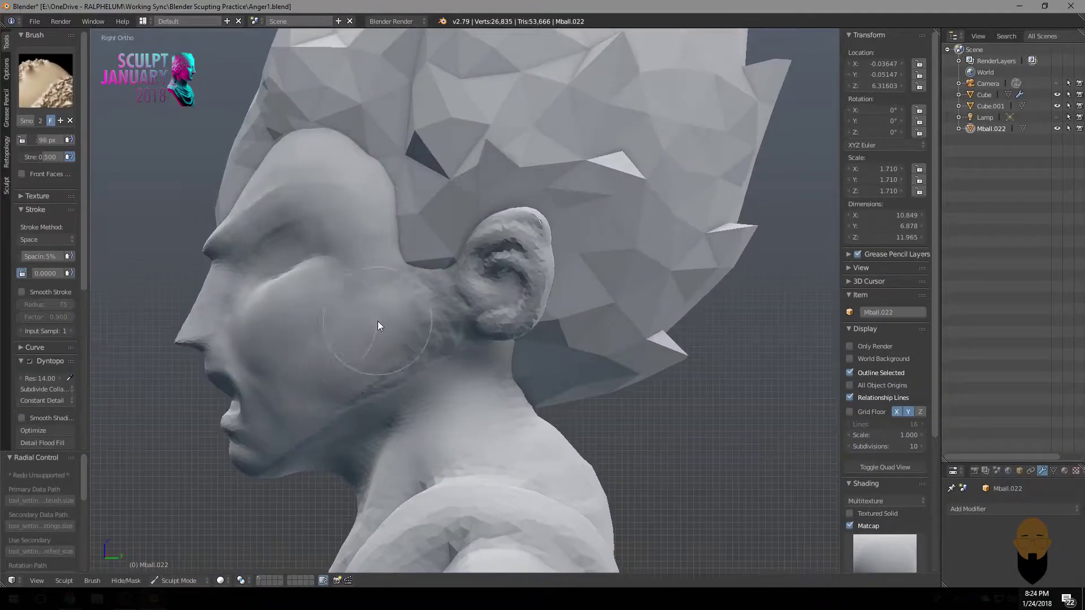
{"action": "key", "text": "g"}
{"action": "left_click_drag", "start_coordinate": [533, 262], "coordinate": [475, 290]}
{"action": "middle_click_drag", "start_coordinate": [475, 295], "coordinate": [549, 284], "text": "shift"}
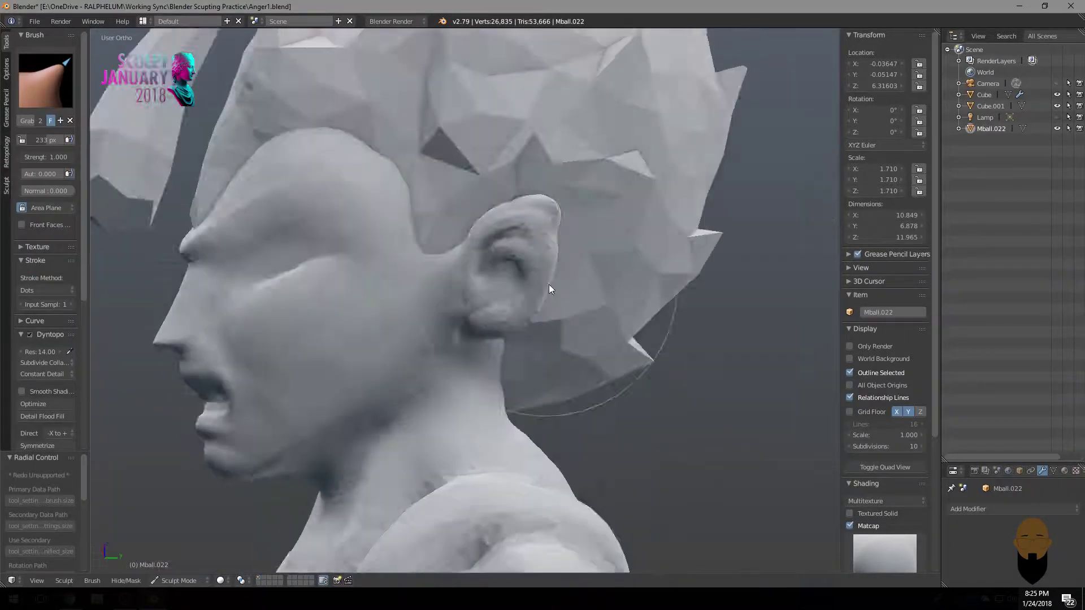
{"action": "key", "text": "f"}
{"action": "left_click", "coordinate": [467, 239]}
{"action": "mouse_move", "coordinate": [468, 239]}
{"action": "left_mouse_down"}
{"action": "mouse_move", "coordinate": [499, 340]}
{"action": "mouse_move", "coordinate": [472, 232]}
{"action": "mouse_move", "coordinate": [545, 252]}
{"action": "mouse_move", "coordinate": [502, 331]}
{"action": "mouse_move", "coordinate": [514, 277]}
{"action": "left_mouse_up"}
From Front Ortho, orbit around the bust to check both ears with Clay and Smooth ready.
{"action": "key", "text": "KP_1"}
{"action": "key", "text": "f"}
{"action": "left_click", "coordinate": [568, 271]}
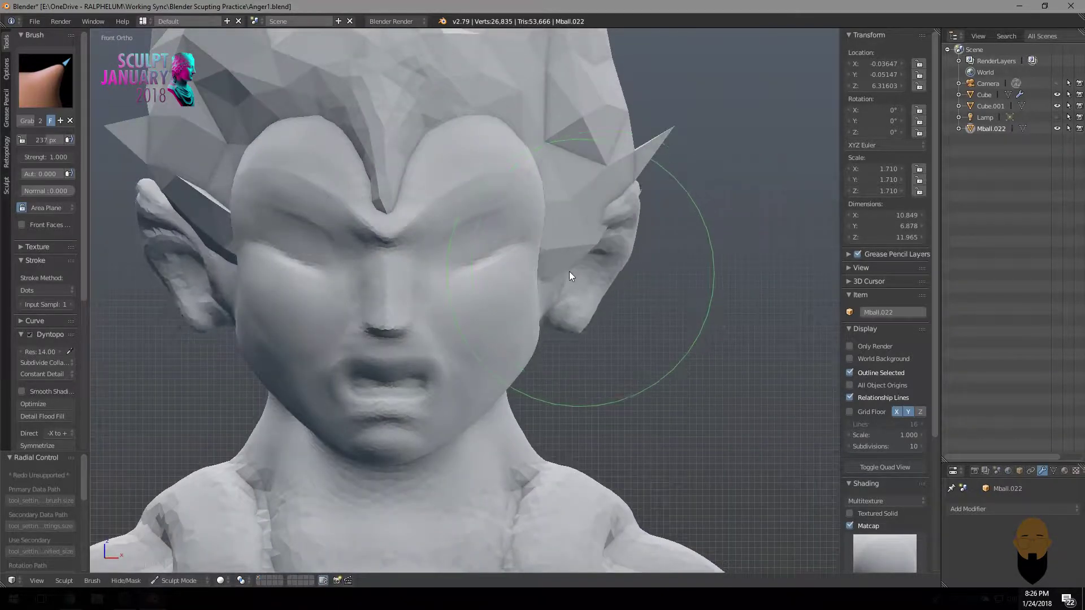
{"action": "mouse_move", "coordinate": [569, 271]}
{"action": "middle_mouse_down"}
{"action": "mouse_move", "coordinate": [538, 262]}
{"action": "mouse_move", "coordinate": [571, 301]}
{"action": "mouse_move", "coordinate": [300, 298]}
{"action": "mouse_move", "coordinate": [425, 324]}
{"action": "middle_mouse_up"}
{"action": "key", "text": "c"}
{"action": "key", "text": "s"}
{"action": "scroll", "coordinate": [330, 268], "scroll_direction": "up", "scroll_amount": 5}
{"action": "mouse_move", "coordinate": [330, 268]}
{"action": "middle_mouse_down"}
{"action": "mouse_move", "coordinate": [251, 182]}
{"action": "mouse_move", "coordinate": [437, 285]}
{"action": "middle_mouse_up"}
Resize the Grab brush, leave sculpting and select the hair object.
{"action": "key", "text": "g"}
{"action": "scroll", "coordinate": [307, 371], "scroll_direction": "down", "scroll_amount": 3}
{"action": "key", "text": "f"}
{"action": "left_click", "coordinate": [290, 288]}
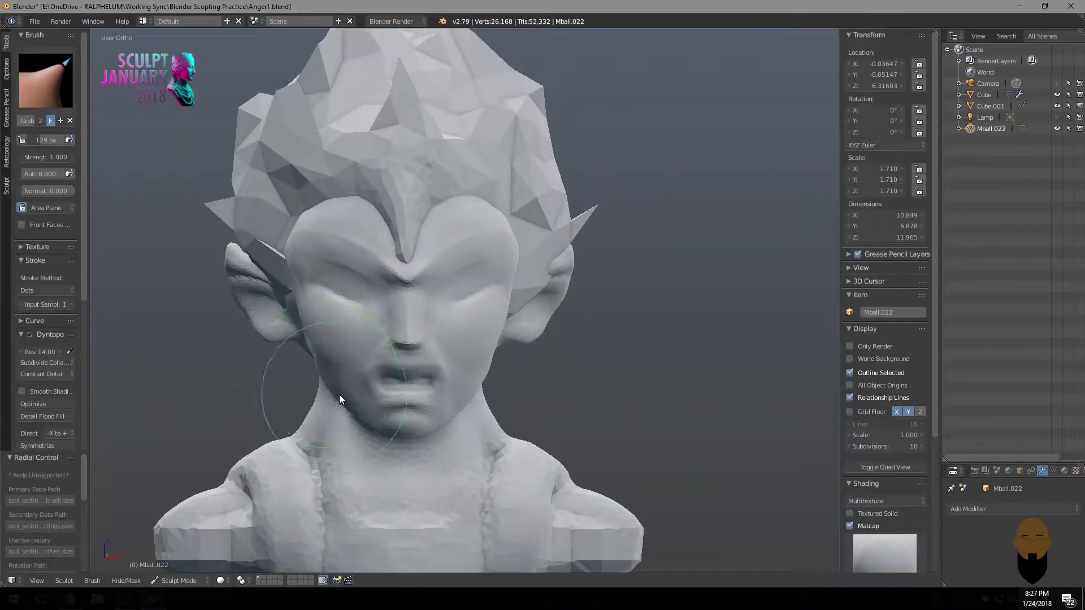
{"action": "mouse_move", "coordinate": [340, 394]}
{"action": "middle_mouse_down"}
{"action": "mouse_move", "coordinate": [438, 356]}
{"action": "mouse_move", "coordinate": [333, 314]}
{"action": "middle_mouse_up"}
{"action": "key", "text": "Tab"}
{"action": "right_click", "coordinate": [409, 276]}
Reselect the bust and return to sculpting on it.
{"action": "middle_click_drag", "start_coordinate": [410, 280], "coordinate": [378, 271]}
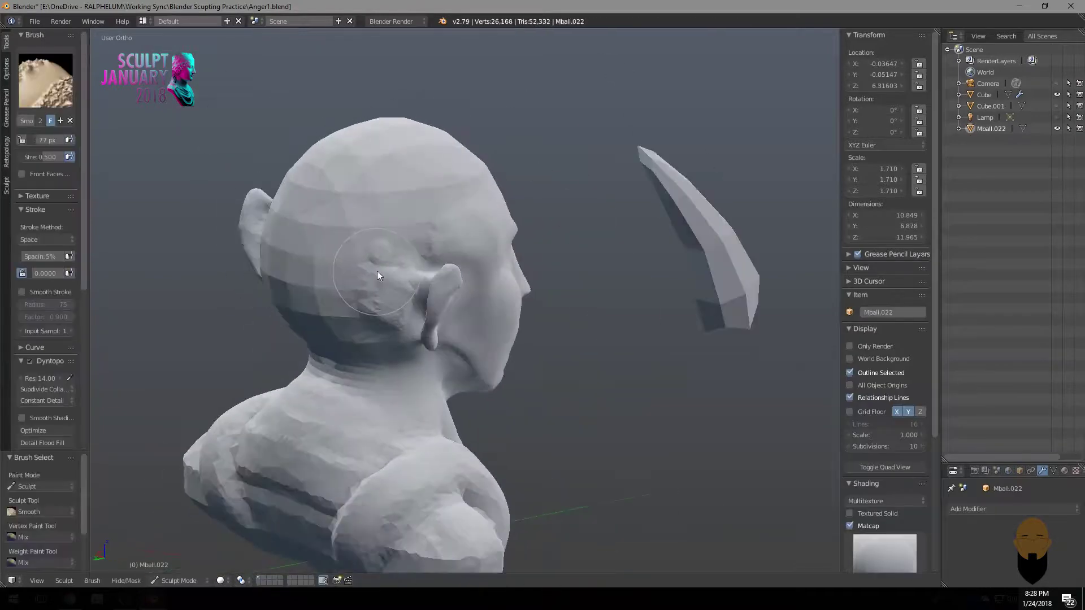
{"action": "right_click", "coordinate": [377, 270]}
{"action": "key", "text": "Tab"}
{"action": "scroll", "coordinate": [67, 318], "scroll_direction": "down", "scroll_amount": 5}
{"action": "mouse_move", "coordinate": [67, 318]}
{"action": "middle_mouse_down"}
{"action": "mouse_move", "coordinate": [383, 317]}
{"action": "mouse_move", "coordinate": [420, 228]}
{"action": "middle_mouse_up"}
{"action": "scroll", "coordinate": [48, 282], "scroll_direction": "up", "scroll_amount": 5}
From the front, pull both ears into pointed shapes with the Grab brush.
{"action": "key", "text": "g"}
{"action": "key", "text": "f"}
{"action": "left_click", "coordinate": [326, 270]}
{"action": "mouse_move", "coordinate": [326, 271]}
{"action": "middle_mouse_down"}
{"action": "mouse_move", "coordinate": [265, 213]}
{"action": "mouse_move", "coordinate": [278, 218]}
{"action": "middle_mouse_up"}
{"action": "mouse_move", "coordinate": [337, 299]}
{"action": "left_mouse_down"}
{"action": "mouse_move", "coordinate": [297, 207]}
{"action": "mouse_move", "coordinate": [322, 247]}
{"action": "left_mouse_up"}
Reshape both ears further with a resized Grab brush.
{"action": "key", "text": "f"}
{"action": "left_click", "coordinate": [341, 303]}
{"action": "key", "text": "s"}
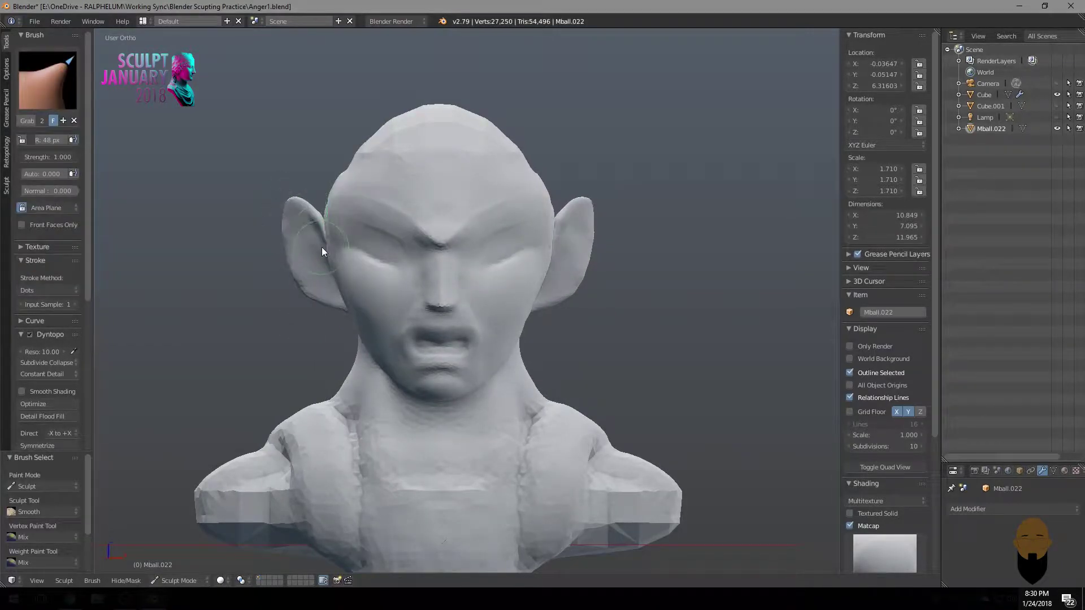
{"action": "key", "text": "f"}
{"action": "left_click", "coordinate": [523, 338]}
{"action": "left_click_drag", "start_coordinate": [574, 284], "coordinate": [581, 216]}
In Right Ortho, build Clay ridges along the ear's inner rim at 31 px.
{"action": "key", "text": "KP_3"}
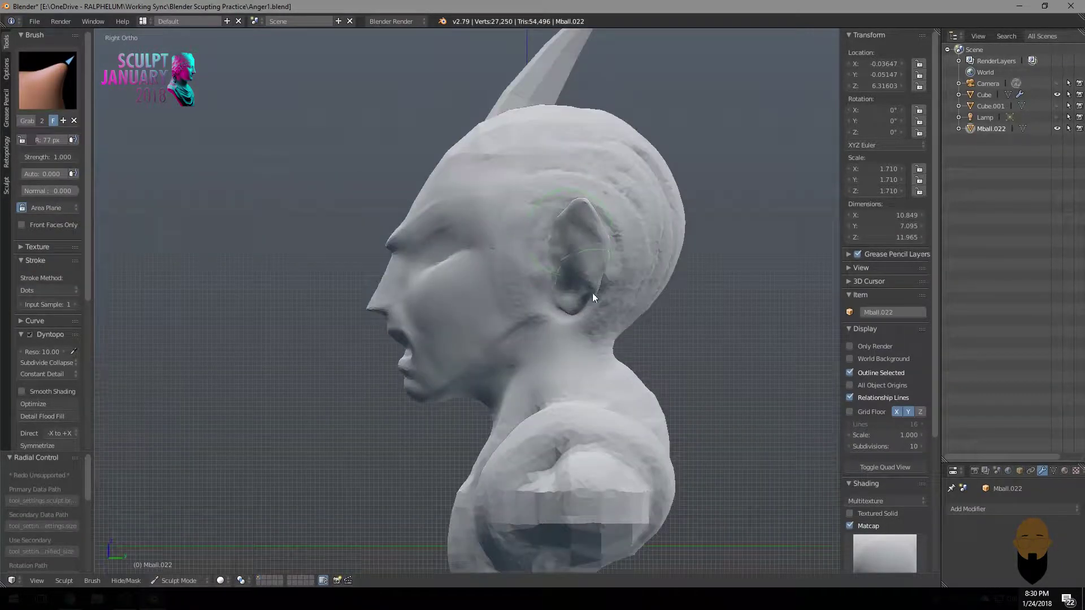
{"action": "key", "text": "c"}
{"action": "scroll", "coordinate": [562, 236], "scroll_direction": "up", "scroll_amount": 5}
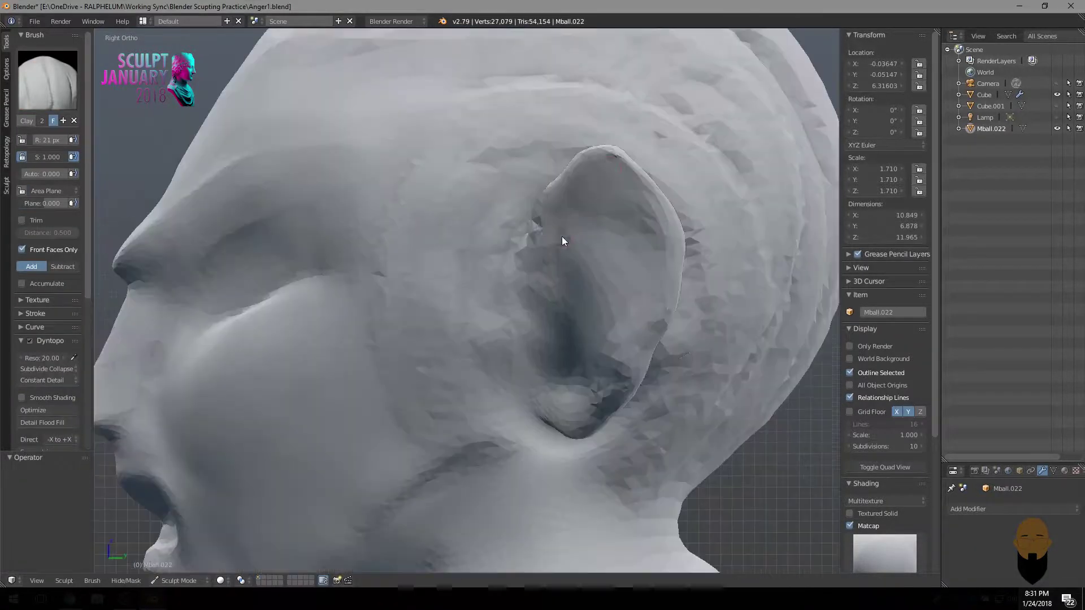
{"action": "mouse_move", "coordinate": [624, 184]}
{"action": "left_mouse_down"}
{"action": "mouse_move", "coordinate": [599, 379]}
{"action": "mouse_move", "coordinate": [562, 243]}
{"action": "mouse_move", "coordinate": [608, 230]}
{"action": "mouse_move", "coordinate": [594, 277]}
{"action": "mouse_move", "coordinate": [617, 299]}
{"action": "left_mouse_up"}
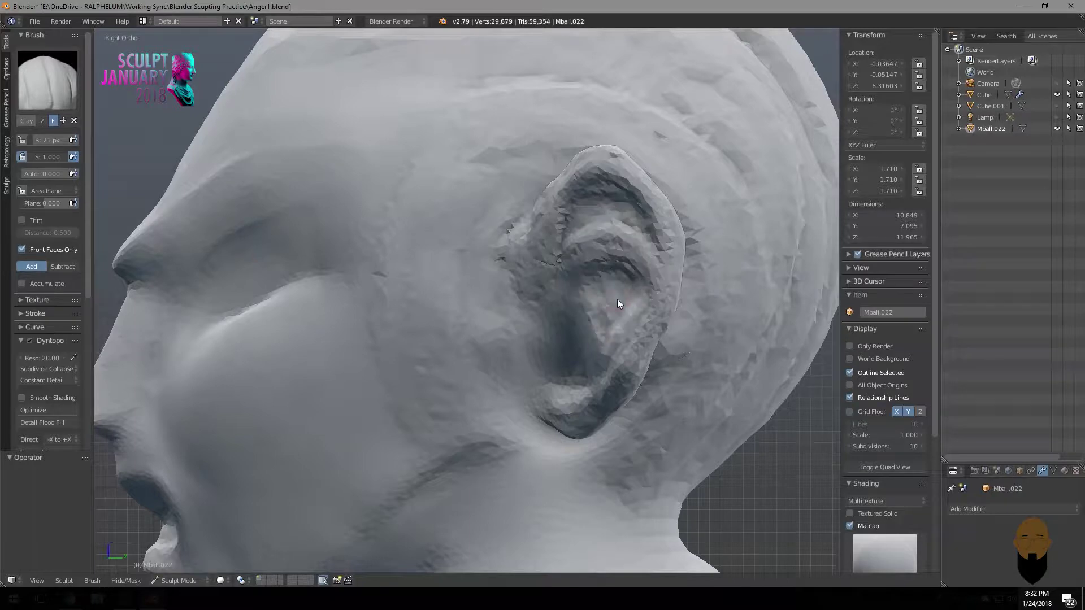
{"action": "scroll", "coordinate": [618, 300], "scroll_direction": "down", "scroll_amount": 2}
{"action": "key", "text": "f"}
{"action": "left_click", "coordinate": [540, 326]}
{"action": "left_click_drag", "start_coordinate": [538, 324], "coordinate": [490, 330]}
Smooth the ear, then smooth both ears at 68 px in Front Ortho.
{"action": "key", "text": "s"}
{"action": "left_click_drag", "start_coordinate": [572, 233], "coordinate": [520, 235]}
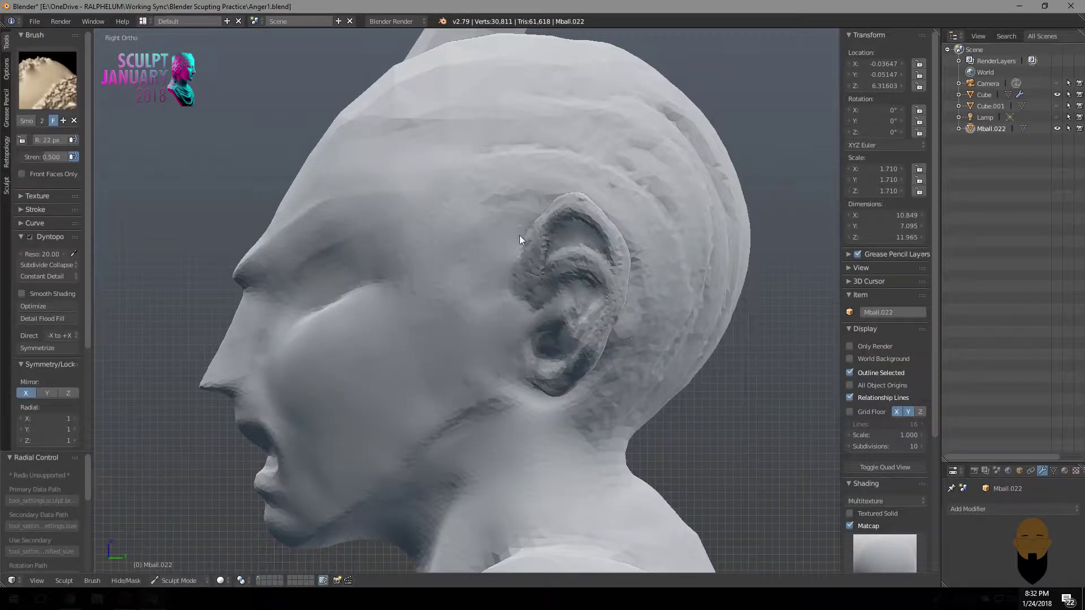
{"action": "key", "text": "KP_1"}
{"action": "key", "text": "f"}
{"action": "left_click", "coordinate": [623, 245]}
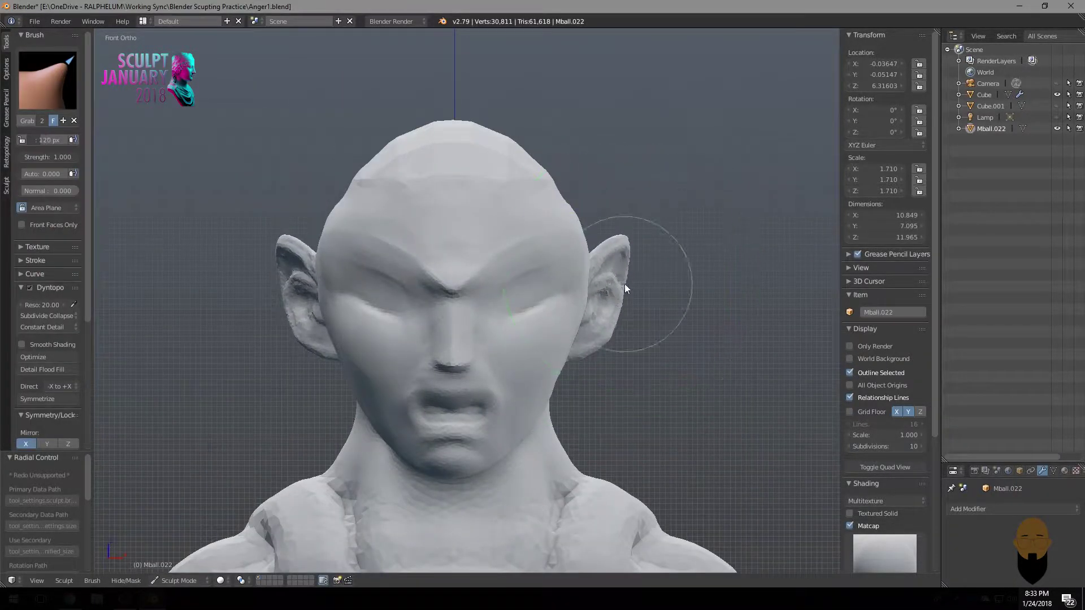
{"action": "left_click_drag", "start_coordinate": [625, 284], "coordinate": [616, 256]}
Orbit around the bust to review the ears from back and front.
{"action": "mouse_move", "coordinate": [615, 256]}
{"action": "middle_mouse_down"}
{"action": "mouse_move", "coordinate": [492, 247]}
{"action": "mouse_move", "coordinate": [511, 276]}
{"action": "mouse_move", "coordinate": [399, 321]}
{"action": "middle_mouse_up"}
{"action": "key", "text": "g"}
{"action": "key", "text": "s"}
{"action": "mouse_move", "coordinate": [413, 379]}
{"action": "middle_mouse_down"}
{"action": "mouse_move", "coordinate": [437, 387]}
{"action": "mouse_move", "coordinate": [469, 375]}
{"action": "middle_mouse_up"}
{"action": "scroll", "coordinate": [469, 375], "scroll_direction": "down", "scroll_amount": 5}
{"action": "middle_click_drag", "start_coordinate": [779, 197], "coordinate": [561, 301]}
Add a Clay stroke on the shoulder with a 51 px brush.
{"action": "scroll", "coordinate": [561, 301], "scroll_direction": "up", "scroll_amount": 4}
{"action": "key", "text": "q"}
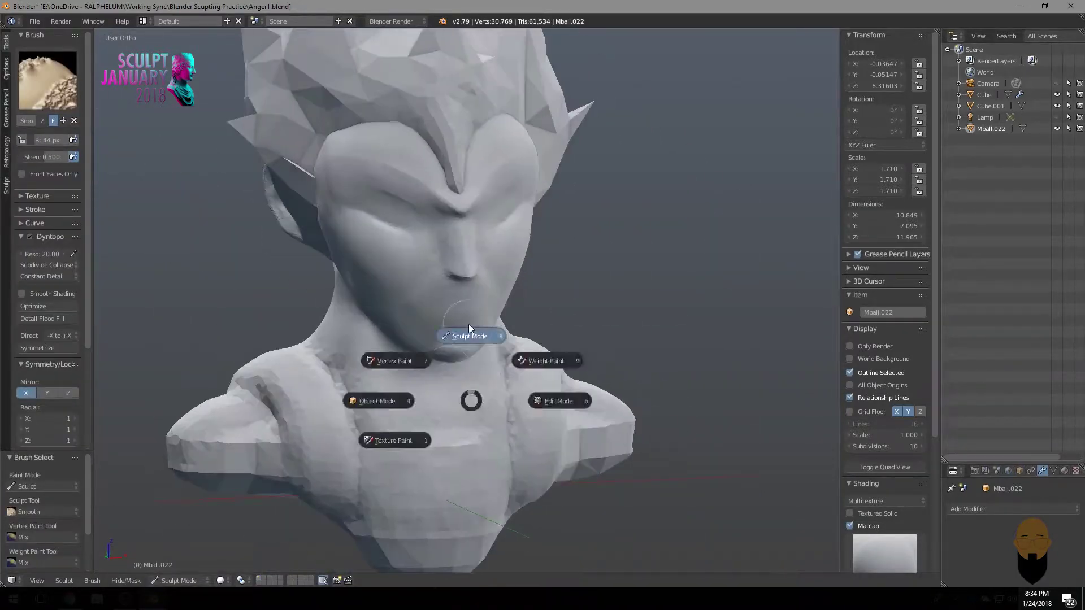
{"action": "middle_click_drag", "start_coordinate": [469, 324], "coordinate": [342, 384]}
{"action": "key", "text": "c"}
{"action": "key", "text": "f"}
{"action": "left_click", "coordinate": [131, 355]}
{"action": "mouse_move", "coordinate": [132, 356]}
{"action": "middle_mouse_down"}
{"action": "mouse_move", "coordinate": [407, 423]}
{"action": "mouse_move", "coordinate": [304, 425]}
{"action": "mouse_move", "coordinate": [295, 347]}
{"action": "middle_mouse_up"}
{"action": "left_click_drag", "start_coordinate": [295, 348], "coordinate": [331, 418]}
Pinch the edge of the shoulder strap.
{"action": "key", "text": "p"}
{"action": "mouse_move", "coordinate": [330, 418]}
{"action": "middle_mouse_down"}
{"action": "mouse_move", "coordinate": [272, 421]}
{"action": "mouse_move", "coordinate": [268, 281]}
{"action": "mouse_move", "coordinate": [303, 330]}
{"action": "middle_mouse_up"}
{"action": "left_click_drag", "start_coordinate": [303, 330], "coordinate": [242, 356]}
{"action": "mouse_move", "coordinate": [243, 357]}
{"action": "middle_mouse_down"}
{"action": "mouse_move", "coordinate": [278, 394]}
{"action": "mouse_move", "coordinate": [321, 401]}
{"action": "mouse_move", "coordinate": [267, 375]}
{"action": "mouse_move", "coordinate": [292, 348]}
{"action": "mouse_move", "coordinate": [289, 331]}
{"action": "mouse_move", "coordinate": [304, 463]}
{"action": "middle_mouse_up"}
Carve a Crease line along the shoulder strap and smooth over the chest.
{"action": "key", "text": "shift+t"}
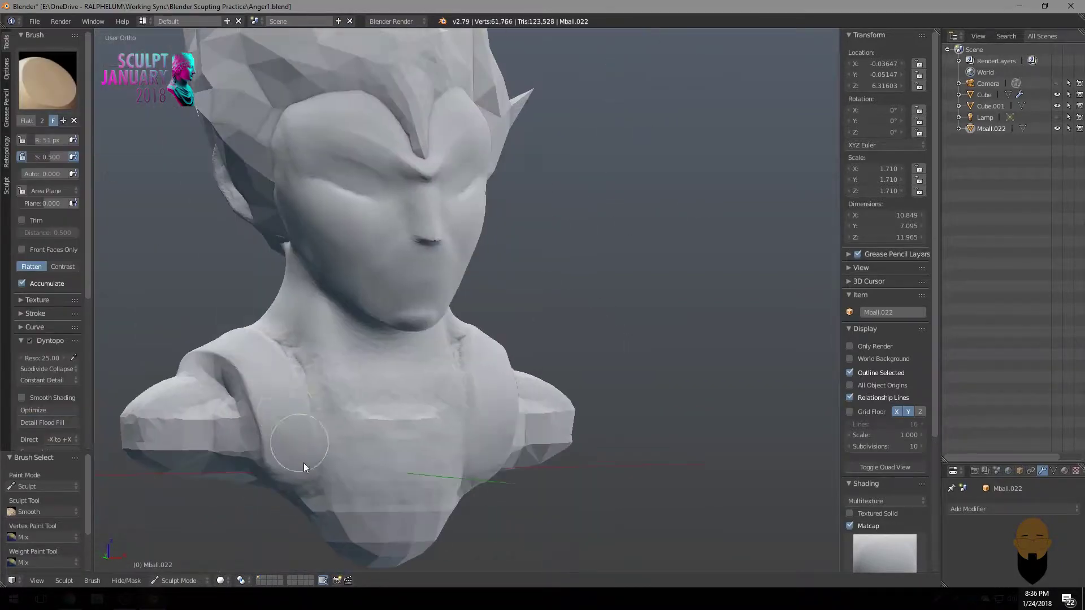
{"action": "left_click", "coordinate": [47, 79]}
{"action": "left_click", "coordinate": [182, 147]}
{"action": "mouse_move", "coordinate": [182, 147]}
{"action": "middle_mouse_down"}
{"action": "mouse_move", "coordinate": [387, 325]}
{"action": "mouse_move", "coordinate": [287, 394]}
{"action": "mouse_move", "coordinate": [350, 374]}
{"action": "mouse_move", "coordinate": [416, 395]}
{"action": "middle_mouse_up"}
{"action": "left_click_drag", "start_coordinate": [416, 394], "coordinate": [399, 410]}
{"action": "mouse_move", "coordinate": [398, 409]}
{"action": "middle_mouse_down"}
{"action": "mouse_move", "coordinate": [403, 447]}
{"action": "mouse_move", "coordinate": [398, 430]}
{"action": "mouse_move", "coordinate": [374, 475]}
{"action": "mouse_move", "coordinate": [395, 455]}
{"action": "mouse_move", "coordinate": [414, 359]}
{"action": "mouse_move", "coordinate": [477, 391]}
{"action": "mouse_move", "coordinate": [382, 380]}
{"action": "middle_mouse_up"}
{"action": "key", "text": "s"}
{"action": "left_click_drag", "start_coordinate": [274, 341], "coordinate": [416, 440]}
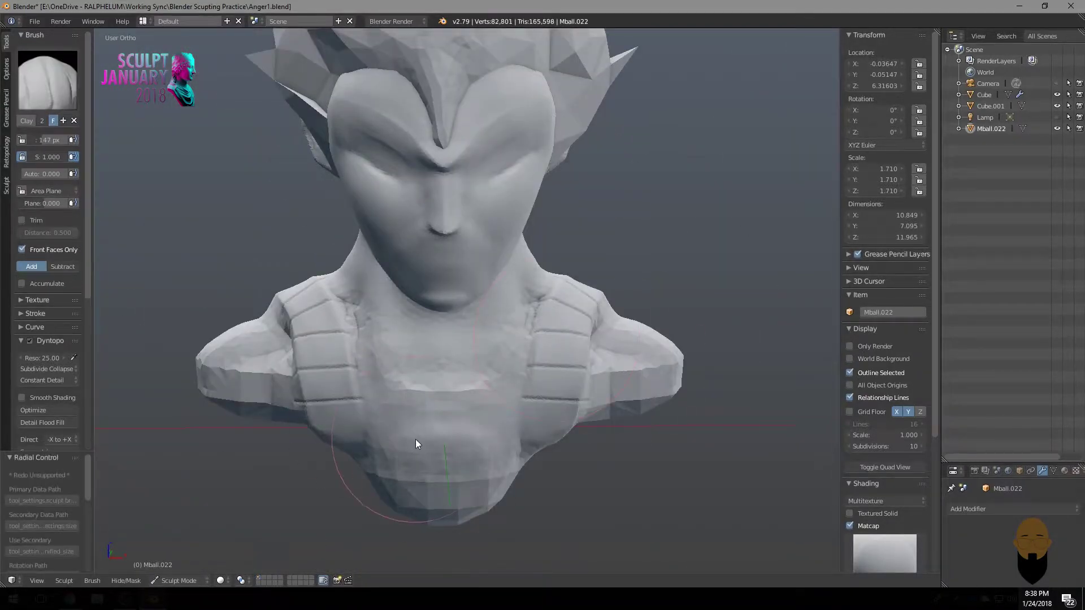
Carve a U-shaped crease into the chest with a 6 px Crease brush.
{"action": "scroll", "coordinate": [654, 382], "scroll_direction": "up", "scroll_amount": 2}
{"action": "left_click", "coordinate": [48, 81]}
{"action": "left_click", "coordinate": [257, 165]}
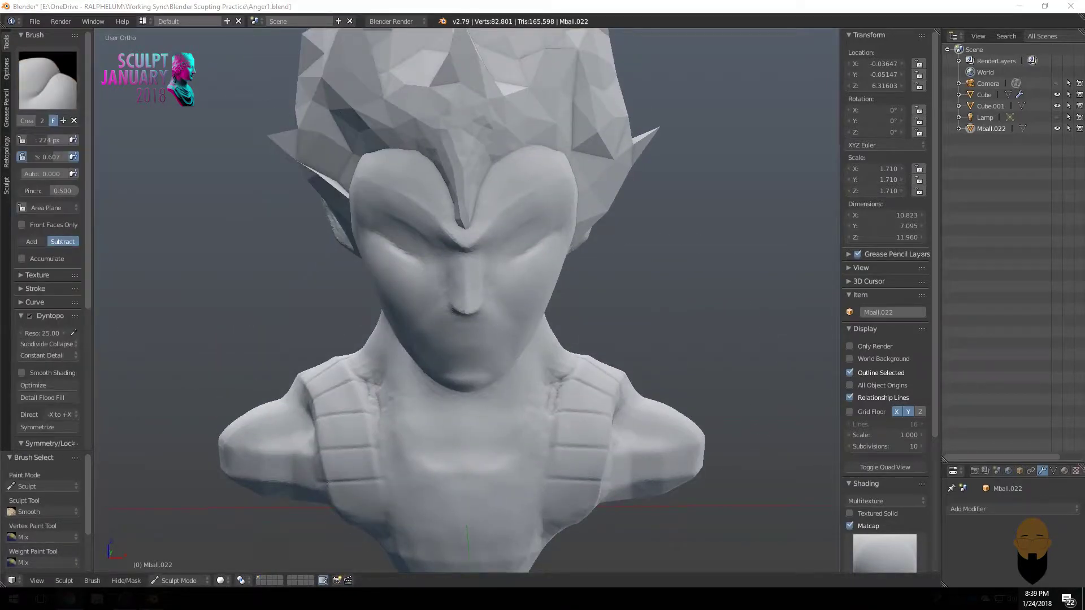
{"action": "key", "text": "f"}
{"action": "left_click", "coordinate": [386, 369]}
{"action": "left_click", "coordinate": [35, 289]}
{"action": "scroll", "coordinate": [476, 418], "scroll_direction": "up", "scroll_amount": 2}
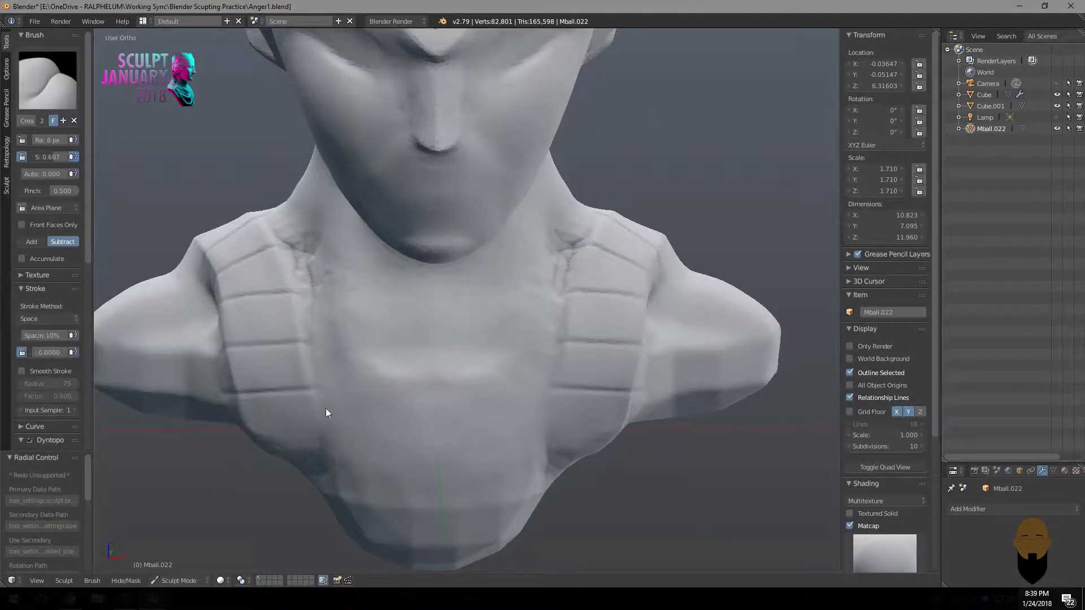
{"action": "mouse_move", "coordinate": [543, 418]}
{"action": "left_mouse_down"}
{"action": "mouse_move", "coordinate": [371, 423]}
{"action": "mouse_move", "coordinate": [486, 469]}
{"action": "left_mouse_up"}
Deepen the U groove at 27 px and build up the chest plate with Clay.
{"action": "key", "text": "f"}
{"action": "left_click", "coordinate": [361, 421]}
{"action": "middle_click_drag", "start_coordinate": [419, 399], "coordinate": [411, 428], "text": "shift"}
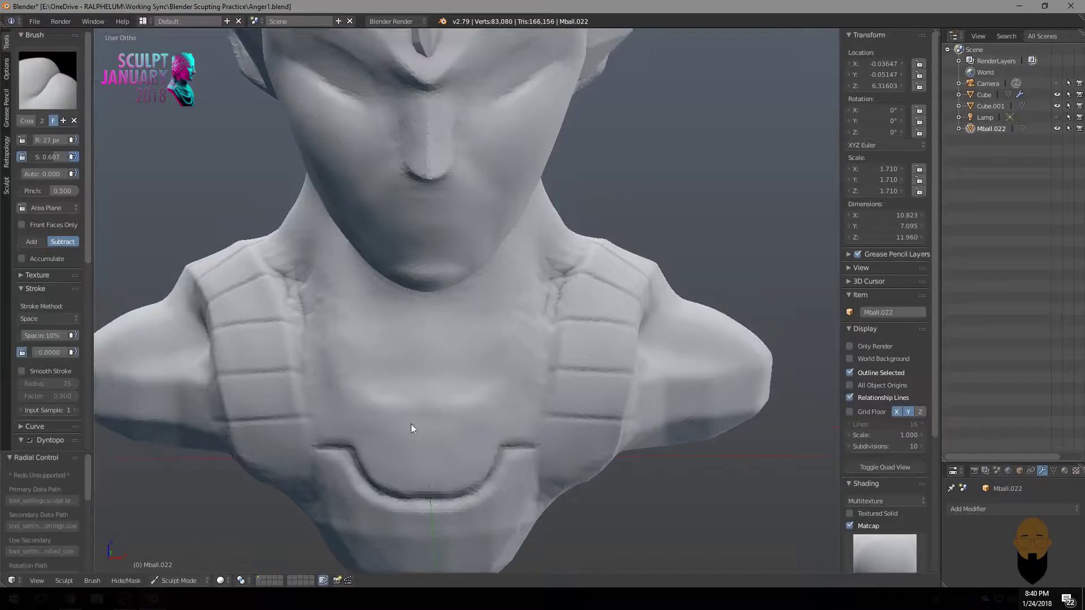
{"action": "scroll", "coordinate": [412, 425], "scroll_direction": "down", "scroll_amount": 1}
{"action": "key", "text": "c"}
{"action": "mouse_move", "coordinate": [409, 376]}
{"action": "left_mouse_down"}
{"action": "mouse_move", "coordinate": [355, 402]}
{"action": "mouse_move", "coordinate": [386, 374]}
{"action": "left_mouse_up"}
{"action": "mouse_move", "coordinate": [385, 374]}
{"action": "middle_mouse_down"}
{"action": "mouse_move", "coordinate": [356, 394]}
{"action": "mouse_move", "coordinate": [350, 329]}
{"action": "mouse_move", "coordinate": [444, 369]}
{"action": "mouse_move", "coordinate": [385, 352]}
{"action": "middle_mouse_up"}
Set a 63 px Smooth brush and orbit to a side profile of the chest.
{"action": "scroll", "coordinate": [384, 352], "scroll_direction": "up", "scroll_amount": 2}
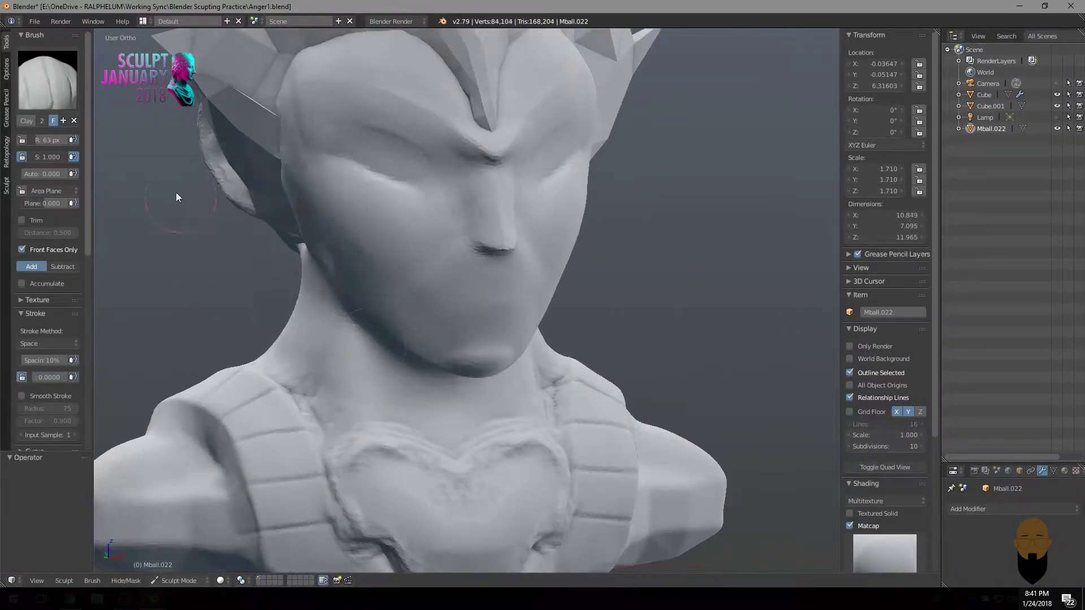
{"action": "mouse_move", "coordinate": [176, 197]}
{"action": "middle_mouse_down"}
{"action": "mouse_move", "coordinate": [265, 317]}
{"action": "mouse_move", "coordinate": [381, 351]}
{"action": "mouse_move", "coordinate": [299, 312]}
{"action": "mouse_move", "coordinate": [415, 322]}
{"action": "mouse_move", "coordinate": [349, 332]}
{"action": "mouse_move", "coordinate": [298, 357]}
{"action": "middle_mouse_up"}
{"action": "key", "text": "shift+s"}
{"action": "key", "text": "f"}
{"action": "left_click", "coordinate": [348, 470]}
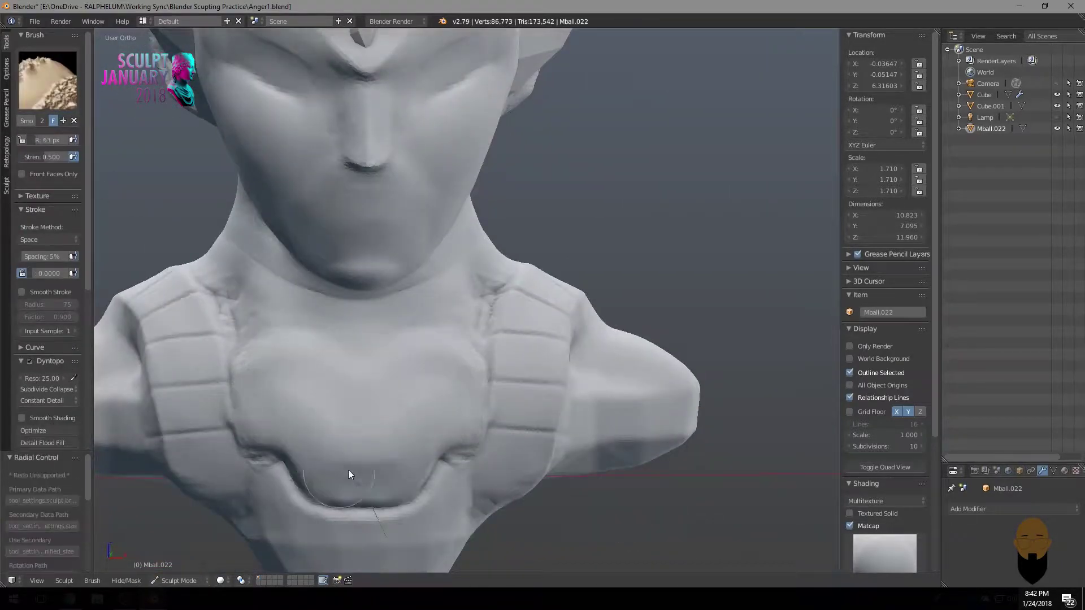
{"action": "scroll", "coordinate": [349, 473], "scroll_direction": "down", "scroll_amount": 3}
{"action": "mouse_move", "coordinate": [348, 474]}
{"action": "middle_mouse_down"}
{"action": "mouse_move", "coordinate": [601, 360]}
{"action": "mouse_move", "coordinate": [599, 381]}
{"action": "mouse_move", "coordinate": [304, 333]}
{"action": "mouse_move", "coordinate": [243, 434]}
{"action": "mouse_move", "coordinate": [421, 417]}
{"action": "middle_mouse_up"}
{"action": "key", "text": "c"}
{"action": "key", "text": "shift+c"}
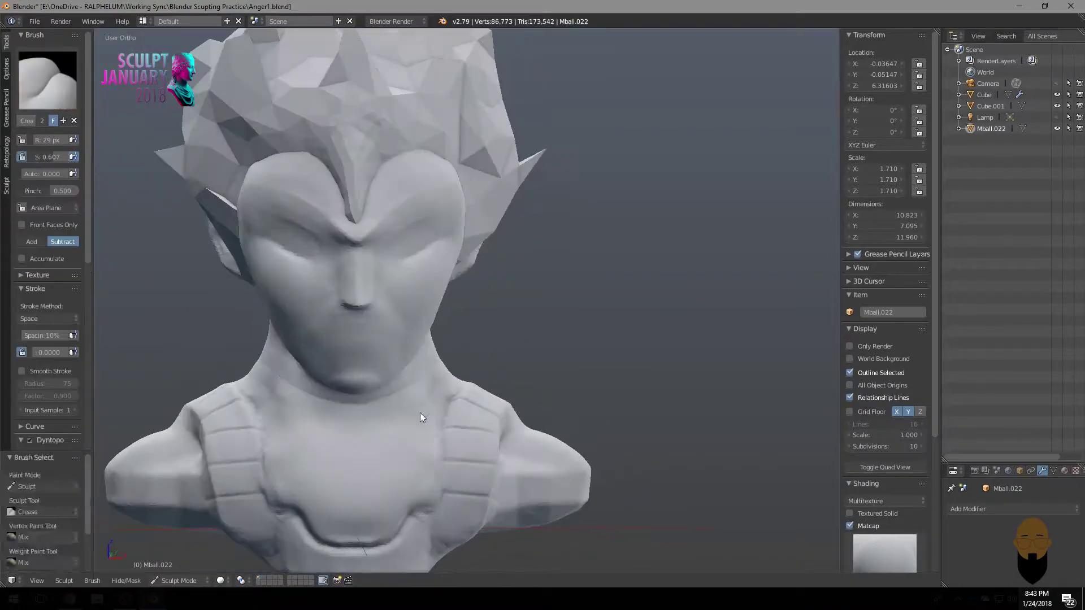
Carve a crease into the shoulder armor from a closer side view.
{"action": "left_click_drag", "start_coordinate": [421, 417], "coordinate": [267, 430]}
{"action": "mouse_move", "coordinate": [266, 430]}
{"action": "middle_mouse_down"}
{"action": "mouse_move", "coordinate": [264, 365]}
{"action": "mouse_move", "coordinate": [299, 343]}
{"action": "mouse_move", "coordinate": [305, 319]}
{"action": "mouse_move", "coordinate": [341, 365]}
{"action": "mouse_move", "coordinate": [326, 355]}
{"action": "mouse_move", "coordinate": [299, 260]}
{"action": "mouse_move", "coordinate": [401, 273]}
{"action": "mouse_move", "coordinate": [433, 241]}
{"action": "mouse_move", "coordinate": [358, 252]}
{"action": "mouse_move", "coordinate": [305, 235]}
{"action": "mouse_move", "coordinate": [293, 256]}
{"action": "mouse_move", "coordinate": [319, 260]}
{"action": "mouse_move", "coordinate": [203, 239]}
{"action": "mouse_move", "coordinate": [377, 291]}
{"action": "mouse_move", "coordinate": [203, 327]}
{"action": "mouse_move", "coordinate": [303, 315]}
{"action": "middle_mouse_up"}
{"action": "scroll", "coordinate": [250, 374], "scroll_direction": "up", "scroll_amount": 3}
{"action": "scroll", "coordinate": [239, 374], "scroll_direction": "up", "scroll_amount": 2}
{"action": "scroll", "coordinate": [239, 373], "scroll_direction": "down", "scroll_amount": 3}
Set up the Grab brush, resizing it from 210 px down to 85 px.
{"action": "key", "text": "g"}
{"action": "key", "text": "f"}
{"action": "left_click", "coordinate": [316, 276]}
{"action": "scroll", "coordinate": [301, 257], "scroll_direction": "up", "scroll_amount": 3}
{"action": "key", "text": "f"}
{"action": "left_click", "coordinate": [344, 253]}
With the Clay brush active, set the dynamic topology detail size to 8.
{"action": "key", "text": "c"}
{"action": "scroll", "coordinate": [358, 252], "scroll_direction": "up", "scroll_amount": 3}
{"action": "key", "text": "s"}
{"action": "scroll", "coordinate": [315, 323], "scroll_direction": "up", "scroll_amount": 3}
{"action": "key", "text": "c"}
{"action": "left_click", "coordinate": [43, 386]}
{"action": "type", "text": "8"}
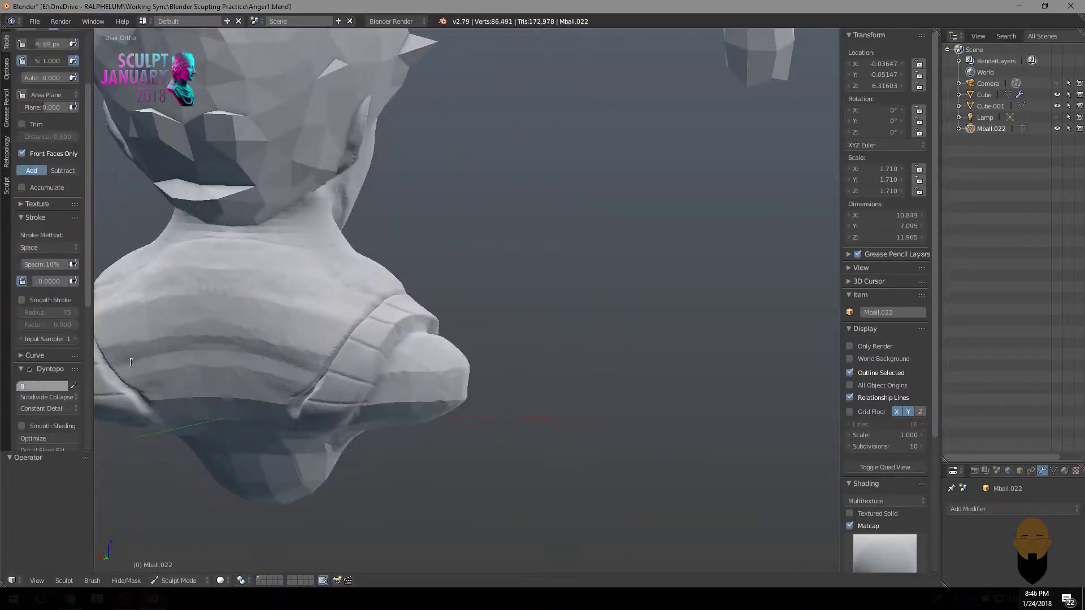
{"action": "key", "text": "Return"}
Sculpt clay onto the chest from a side view of the bust.
{"action": "mouse_move", "coordinate": [247, 349]}
{"action": "middle_mouse_down"}
{"action": "mouse_move", "coordinate": [203, 294]}
{"action": "mouse_move", "coordinate": [398, 324]}
{"action": "mouse_move", "coordinate": [167, 286]}
{"action": "mouse_move", "coordinate": [239, 350]}
{"action": "mouse_move", "coordinate": [233, 282]}
{"action": "middle_mouse_up"}
{"action": "key", "text": "s"}
{"action": "key", "text": "c"}
{"action": "left_click_drag", "start_coordinate": [233, 282], "coordinate": [272, 318]}
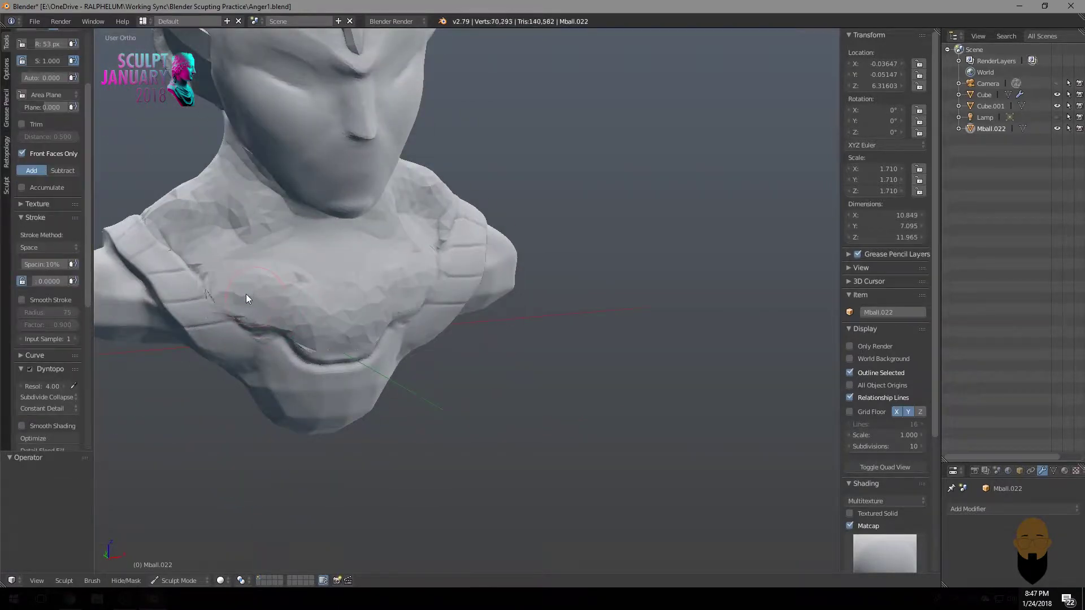
{"action": "scroll", "coordinate": [246, 298], "scroll_direction": "down", "scroll_amount": 3}
{"action": "scroll", "coordinate": [315, 296], "scroll_direction": "up", "scroll_amount": 3}
Browse the brush picker while orbiting around the neck and bust.
{"action": "middle_click_drag", "start_coordinate": [450, 352], "coordinate": [548, 344]}
{"action": "left_click", "coordinate": [56, 85]}
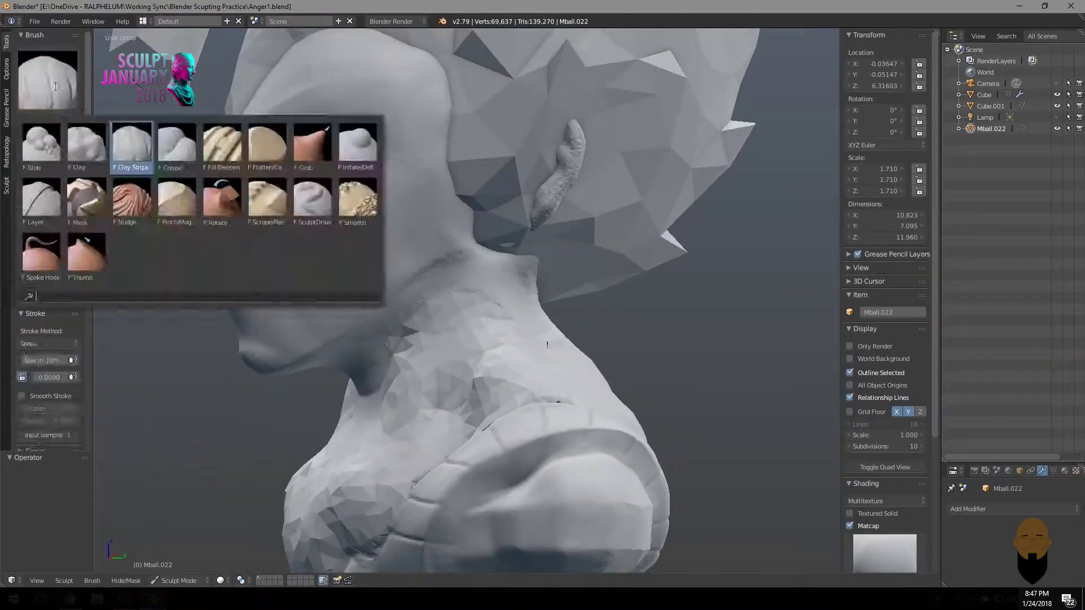
{"action": "left_click", "coordinate": [312, 144]}
{"action": "mouse_move", "coordinate": [248, 364]}
{"action": "middle_mouse_down"}
{"action": "mouse_move", "coordinate": [260, 346]}
{"action": "mouse_move", "coordinate": [171, 294]}
{"action": "mouse_move", "coordinate": [130, 324]}
{"action": "mouse_move", "coordinate": [232, 296]}
{"action": "mouse_move", "coordinate": [210, 270]}
{"action": "mouse_move", "coordinate": [299, 326]}
{"action": "mouse_move", "coordinate": [238, 317]}
{"action": "middle_mouse_up"}
{"action": "left_click", "coordinate": [48, 78]}
{"action": "left_click", "coordinate": [312, 144]}
Check the profile and front views, then set the Grab brush to 142 px.
{"action": "key", "text": "p"}
{"action": "left_click_drag", "start_coordinate": [237, 316], "coordinate": [207, 226]}
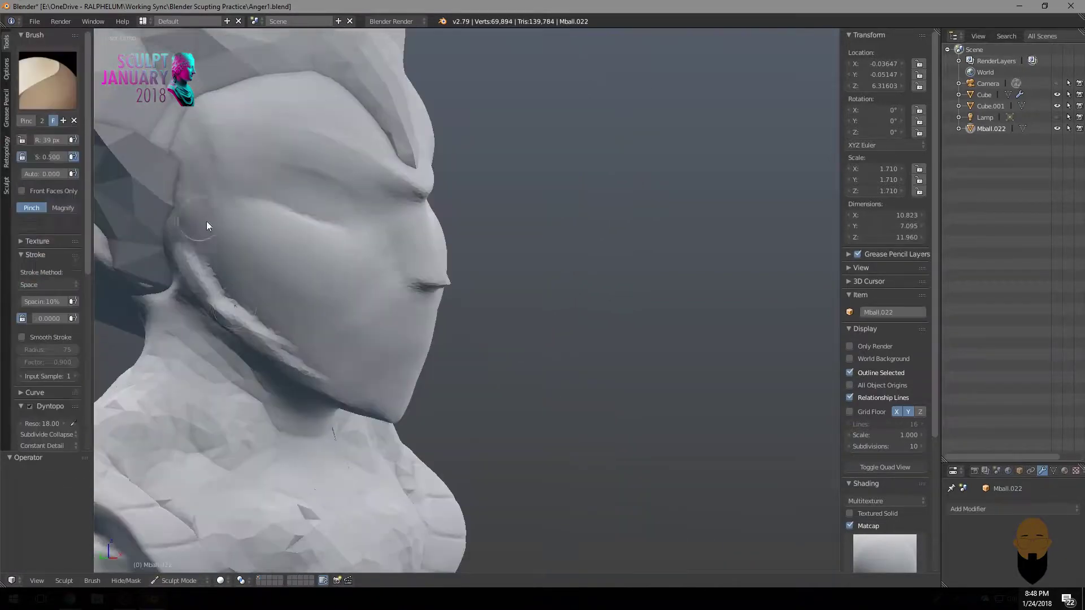
{"action": "mouse_move", "coordinate": [207, 226]}
{"action": "middle_mouse_down"}
{"action": "mouse_move", "coordinate": [190, 299]}
{"action": "mouse_move", "coordinate": [239, 332]}
{"action": "mouse_move", "coordinate": [296, 326]}
{"action": "mouse_move", "coordinate": [289, 382]}
{"action": "mouse_move", "coordinate": [360, 410]}
{"action": "mouse_move", "coordinate": [221, 287]}
{"action": "mouse_move", "coordinate": [344, 381]}
{"action": "mouse_move", "coordinate": [422, 288]}
{"action": "middle_mouse_up"}
{"action": "key", "text": "g"}
{"action": "key", "text": "f"}
{"action": "left_click", "coordinate": [244, 343]}
Cycle through the Pinch and Smooth brushes while orbiting to the profile and back.
{"action": "key", "text": "p"}
{"action": "scroll", "coordinate": [422, 289], "scroll_direction": "down", "scroll_amount": 3}
{"action": "scroll", "coordinate": [275, 314], "scroll_direction": "up", "scroll_amount": 3}
{"action": "key", "text": "s"}
{"action": "middle_click_drag", "start_coordinate": [275, 314], "coordinate": [625, 348]}
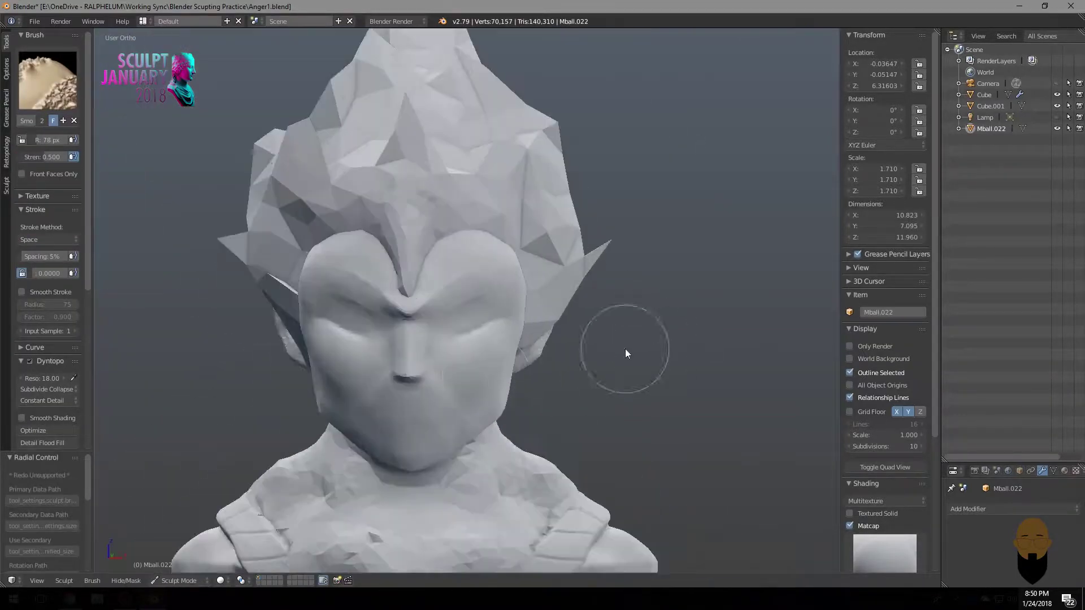
{"action": "scroll", "coordinate": [625, 349], "scroll_direction": "down", "scroll_amount": 3}
Carve and deepen double creases along the collar strap with the Crease brush.
{"action": "key", "text": "w"}
{"action": "left_click", "coordinate": [418, 295]}
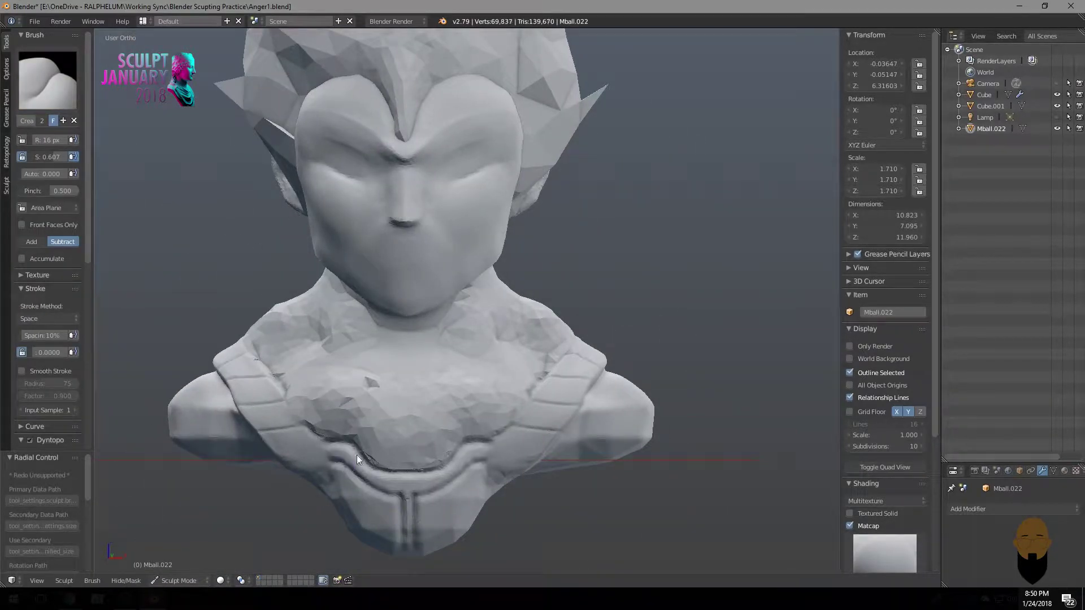
{"action": "middle_click_drag", "start_coordinate": [357, 459], "coordinate": [401, 430]}
{"action": "left_click_drag", "start_coordinate": [467, 439], "coordinate": [511, 456]}
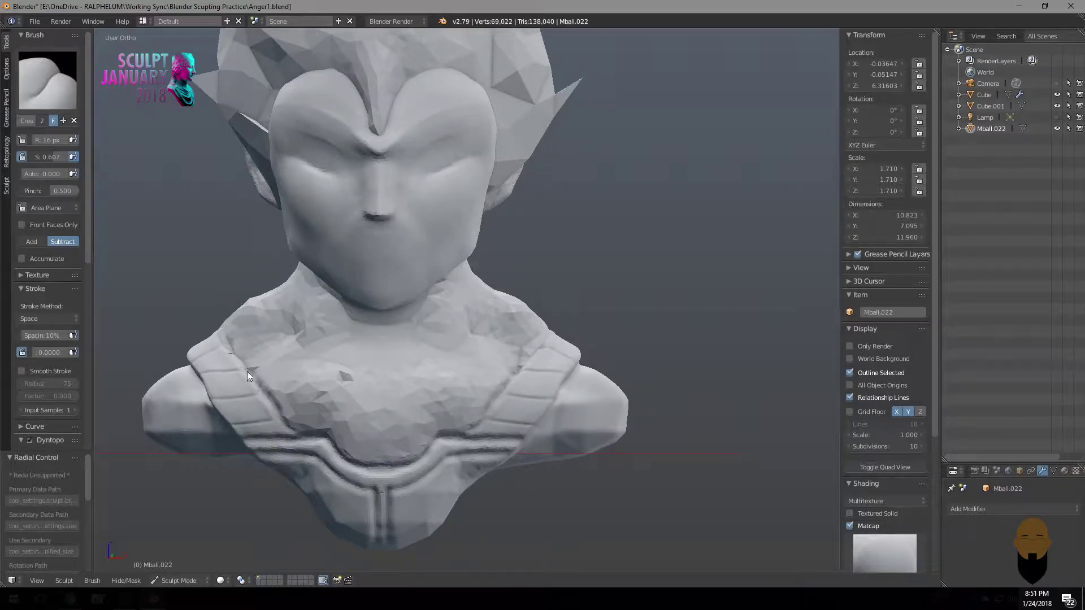
{"action": "left_click_drag", "start_coordinate": [209, 390], "coordinate": [238, 433]}
Set the Dyntopo detail size to 10 and return to the Clay brush.
{"action": "key", "text": "c"}
{"action": "double_click", "coordinate": [43, 359]}
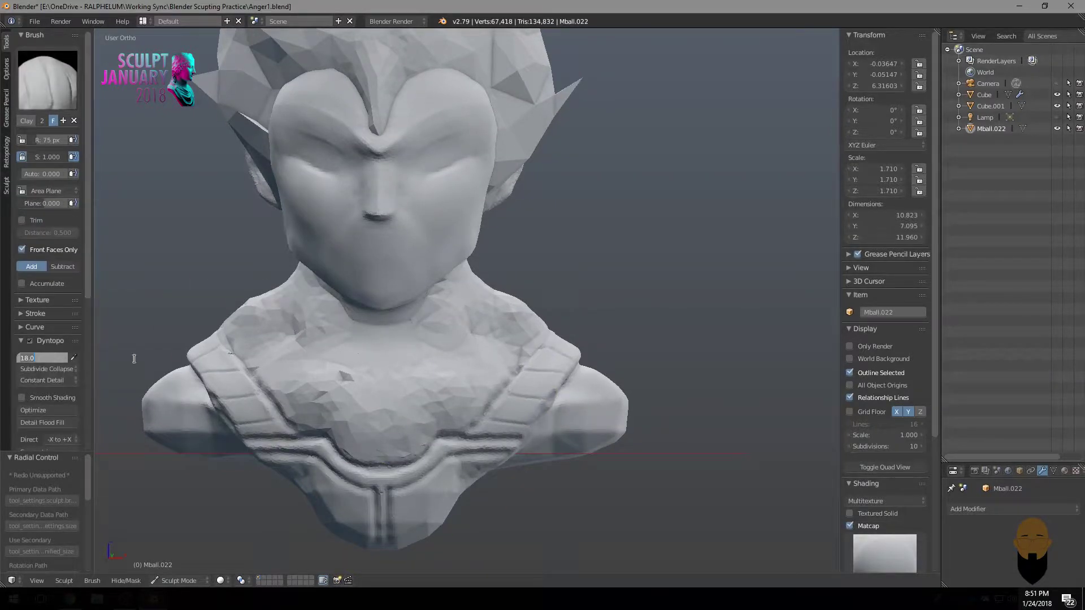
{"action": "type", "text": "10"}
{"action": "key", "text": "Return"}
{"action": "mouse_move", "coordinate": [300, 342]}
{"action": "middle_mouse_down"}
{"action": "mouse_move", "coordinate": [298, 320]}
{"action": "mouse_move", "coordinate": [347, 372]}
{"action": "mouse_move", "coordinate": [289, 389]}
{"action": "mouse_move", "coordinate": [361, 402]}
{"action": "mouse_move", "coordinate": [295, 390]}
{"action": "mouse_move", "coordinate": [285, 354]}
{"action": "mouse_move", "coordinate": [292, 338]}
{"action": "mouse_move", "coordinate": [371, 299]}
{"action": "mouse_move", "coordinate": [314, 328]}
{"action": "mouse_move", "coordinate": [245, 331]}
{"action": "mouse_move", "coordinate": [293, 375]}
{"action": "mouse_move", "coordinate": [262, 361]}
{"action": "mouse_move", "coordinate": [322, 335]}
{"action": "mouse_move", "coordinate": [271, 314]}
{"action": "mouse_move", "coordinate": [297, 273]}
{"action": "mouse_move", "coordinate": [364, 294]}
{"action": "mouse_move", "coordinate": [317, 270]}
{"action": "mouse_move", "coordinate": [328, 334]}
{"action": "mouse_move", "coordinate": [400, 360]}
{"action": "mouse_move", "coordinate": [384, 343]}
{"action": "mouse_move", "coordinate": [252, 317]}
{"action": "mouse_move", "coordinate": [342, 327]}
{"action": "mouse_move", "coordinate": [411, 280]}
{"action": "mouse_move", "coordinate": [206, 296]}
{"action": "mouse_move", "coordinate": [220, 316]}
{"action": "mouse_move", "coordinate": [228, 291]}
{"action": "mouse_move", "coordinate": [304, 280]}
{"action": "mouse_move", "coordinate": [346, 334]}
{"action": "mouse_move", "coordinate": [253, 328]}
{"action": "mouse_move", "coordinate": [299, 273]}
{"action": "middle_mouse_up"}
{"action": "key", "text": "s"}
{"action": "key", "text": "c"}
Resize the Crease brush to 33 px and pick the Pinch brush from the palette.
{"action": "key", "text": "s"}
{"action": "key", "text": "shift+c"}
{"action": "key", "text": "f"}
{"action": "key", "text": "s"}
{"action": "key", "text": "c"}
{"action": "key", "text": "f"}
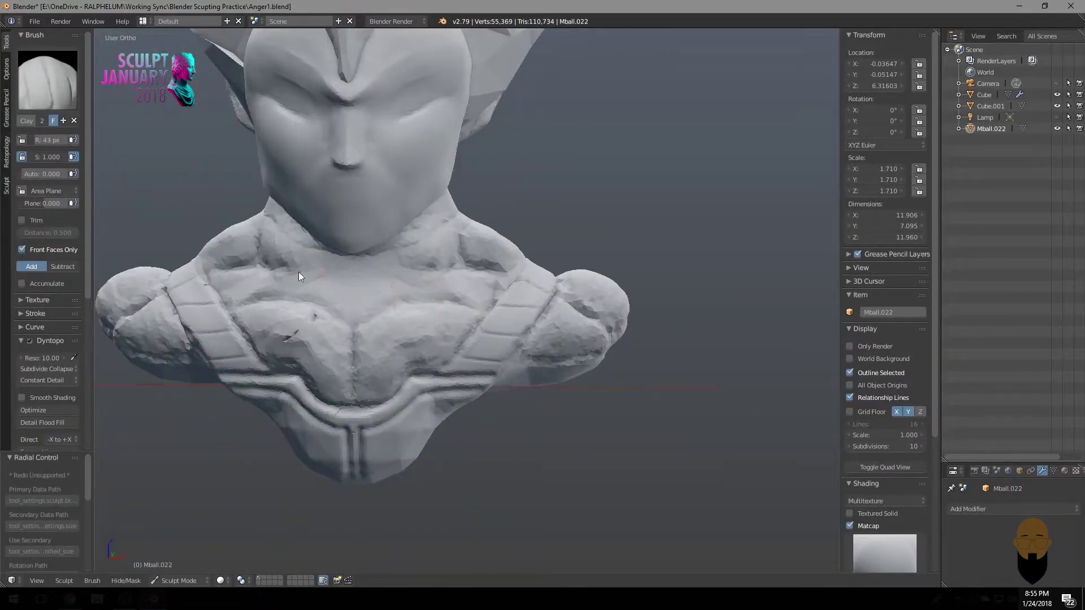
{"action": "left_click", "coordinate": [48, 79]}
{"action": "left_click", "coordinate": [310, 238]}
Carve angry furrow creases around the eyes from the front and side.
{"action": "mouse_move", "coordinate": [230, 290]}
{"action": "middle_mouse_down"}
{"action": "mouse_move", "coordinate": [513, 336]}
{"action": "mouse_move", "coordinate": [379, 230]}
{"action": "mouse_move", "coordinate": [358, 261]}
{"action": "middle_mouse_up"}
{"action": "key", "text": "shift+c"}
{"action": "left_click_drag", "start_coordinate": [358, 262], "coordinate": [338, 263]}
{"action": "key", "text": "f"}
{"action": "mouse_move", "coordinate": [337, 263]}
{"action": "middle_mouse_down"}
{"action": "mouse_move", "coordinate": [430, 264]}
{"action": "mouse_move", "coordinate": [355, 245]}
{"action": "middle_mouse_up"}
{"action": "mouse_move", "coordinate": [356, 244]}
{"action": "left_mouse_down"}
{"action": "mouse_move", "coordinate": [464, 219]}
{"action": "mouse_move", "coordinate": [431, 230]}
{"action": "left_mouse_up"}
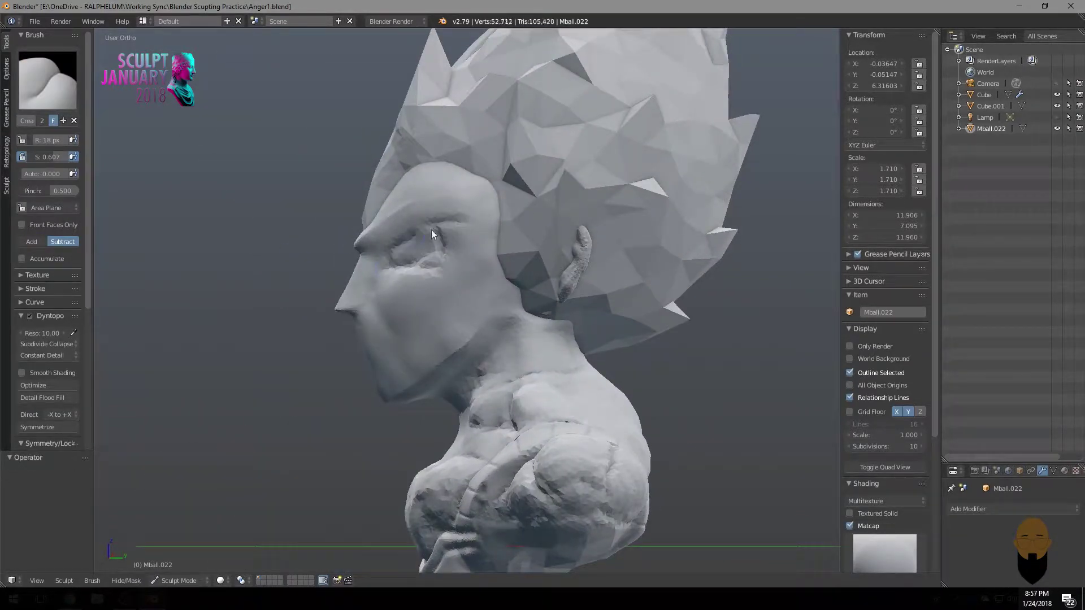
{"action": "mouse_move", "coordinate": [431, 230]}
{"action": "middle_mouse_down"}
{"action": "mouse_move", "coordinate": [385, 286]}
{"action": "mouse_move", "coordinate": [303, 289]}
{"action": "middle_mouse_up"}
Choose the Flatten brush and orbit to the side profile.
{"action": "left_click", "coordinate": [48, 79]}
{"action": "left_click", "coordinate": [341, 158]}
{"action": "key", "text": "f"}
{"action": "mouse_move", "coordinate": [341, 158]}
{"action": "middle_mouse_down"}
{"action": "mouse_move", "coordinate": [317, 329]}
{"action": "mouse_move", "coordinate": [345, 304]}
{"action": "mouse_move", "coordinate": [540, 369]}
{"action": "middle_mouse_up"}
{"action": "scroll", "coordinate": [420, 330], "scroll_direction": "up", "scroll_amount": 2}
Carve a crease at the mouth with a 15 px Crease brush.
{"action": "key", "text": "shift+c"}
{"action": "key", "text": "f"}
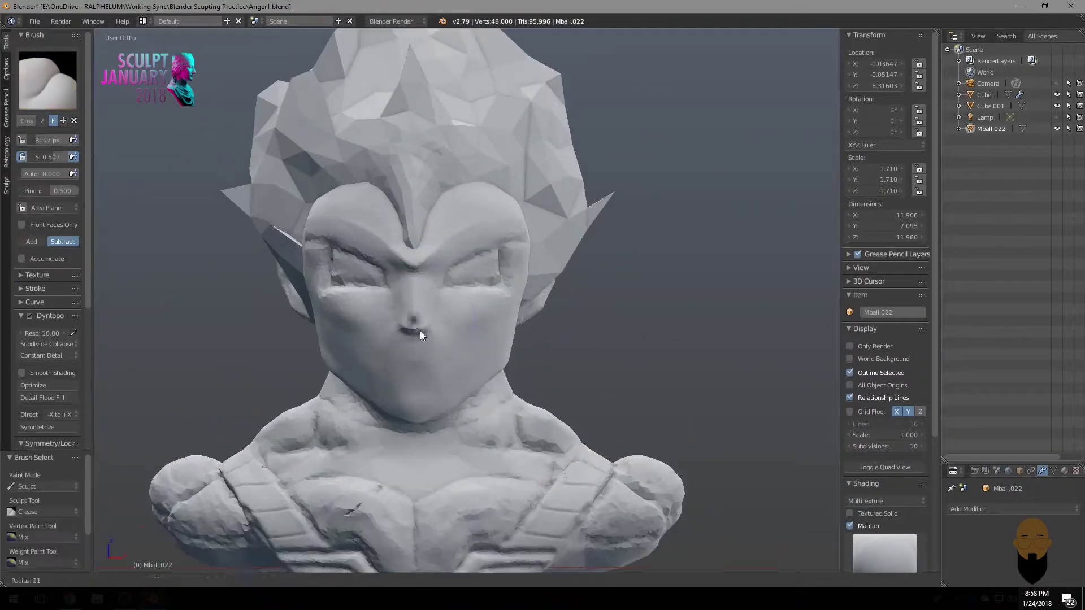
{"action": "left_click", "coordinate": [419, 330]}
{"action": "left_click_drag", "start_coordinate": [515, 299], "coordinate": [469, 343]}
{"action": "mouse_move", "coordinate": [469, 344]}
{"action": "middle_mouse_down"}
{"action": "mouse_move", "coordinate": [457, 311]}
{"action": "mouse_move", "coordinate": [431, 321]}
{"action": "mouse_move", "coordinate": [359, 256]}
{"action": "mouse_move", "coordinate": [373, 345]}
{"action": "mouse_move", "coordinate": [339, 329]}
{"action": "mouse_move", "coordinate": [391, 346]}
{"action": "mouse_move", "coordinate": [417, 312]}
{"action": "mouse_move", "coordinate": [591, 320]}
{"action": "middle_mouse_up"}
Carve a finer mouth crease with the Crease brush shrunk to 7 px.
{"action": "key", "text": "s"}
{"action": "scroll", "coordinate": [323, 232], "scroll_direction": "up", "scroll_amount": 2}
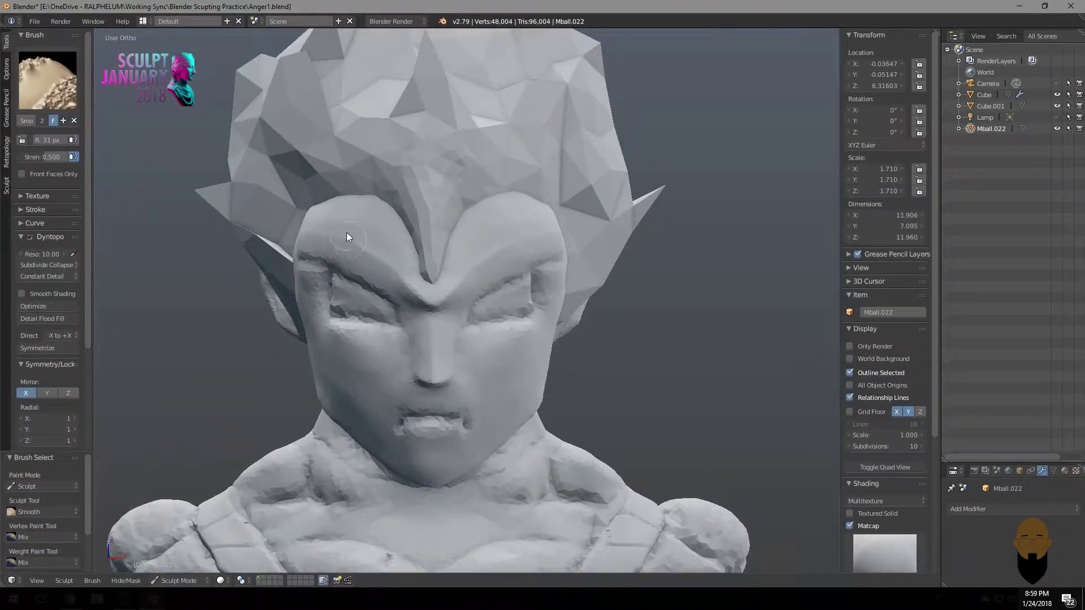
{"action": "key", "text": "shift+c"}
{"action": "key", "text": "f"}
{"action": "left_click", "coordinate": [400, 412]}
{"action": "mouse_move", "coordinate": [434, 419]}
{"action": "left_mouse_down"}
{"action": "mouse_move", "coordinate": [467, 417]}
{"action": "mouse_move", "coordinate": [432, 435]}
{"action": "left_mouse_up"}
{"action": "scroll", "coordinate": [494, 375], "scroll_direction": "down", "scroll_amount": 2}
Undo a trial grab warp of the head, then smooth the mouth and eye creases.
{"action": "key", "text": "g"}
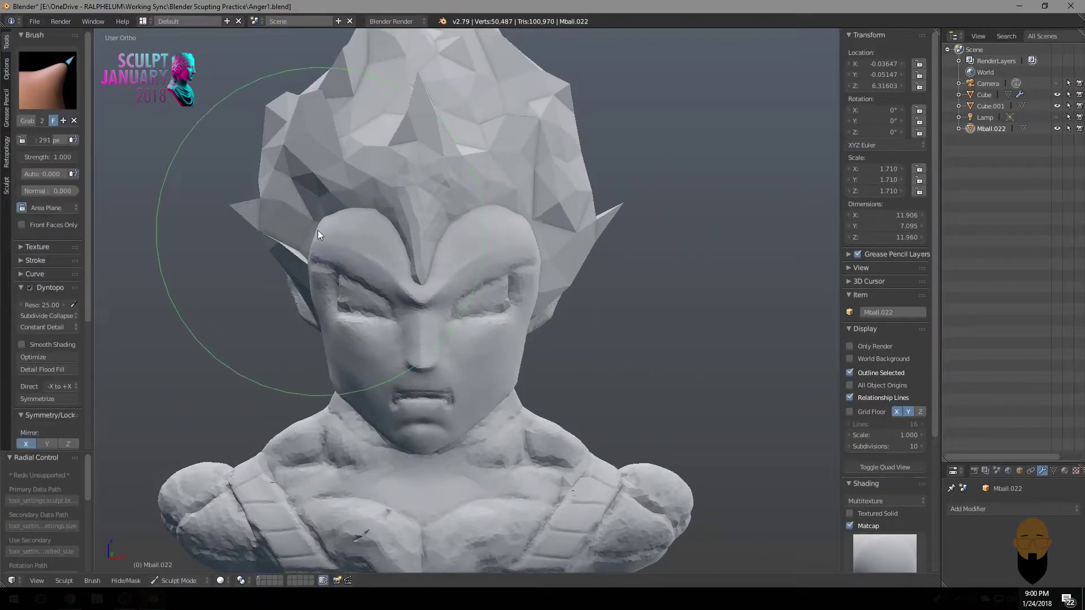
{"action": "mouse_move", "coordinate": [318, 234]}
{"action": "left_mouse_down"}
{"action": "mouse_move", "coordinate": [279, 261]}
{"action": "mouse_move", "coordinate": [374, 240]}
{"action": "left_mouse_up"}
{"action": "key", "text": "ctrl+z"}
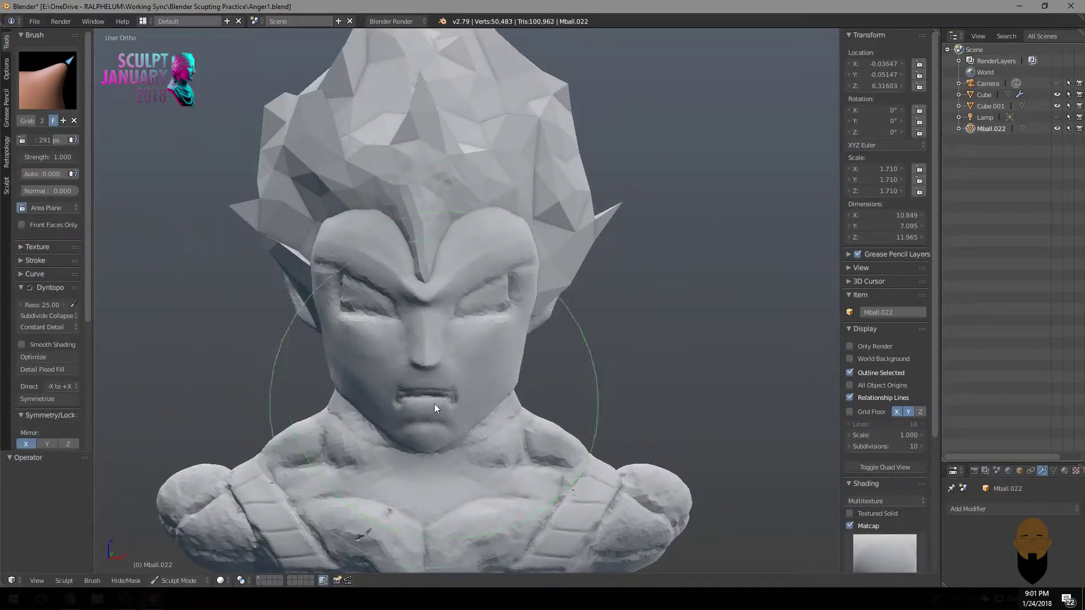
{"action": "key", "text": "s"}
{"action": "left_click_drag", "start_coordinate": [434, 407], "coordinate": [416, 425]}
{"action": "left_click_drag", "start_coordinate": [357, 290], "coordinate": [504, 312]}
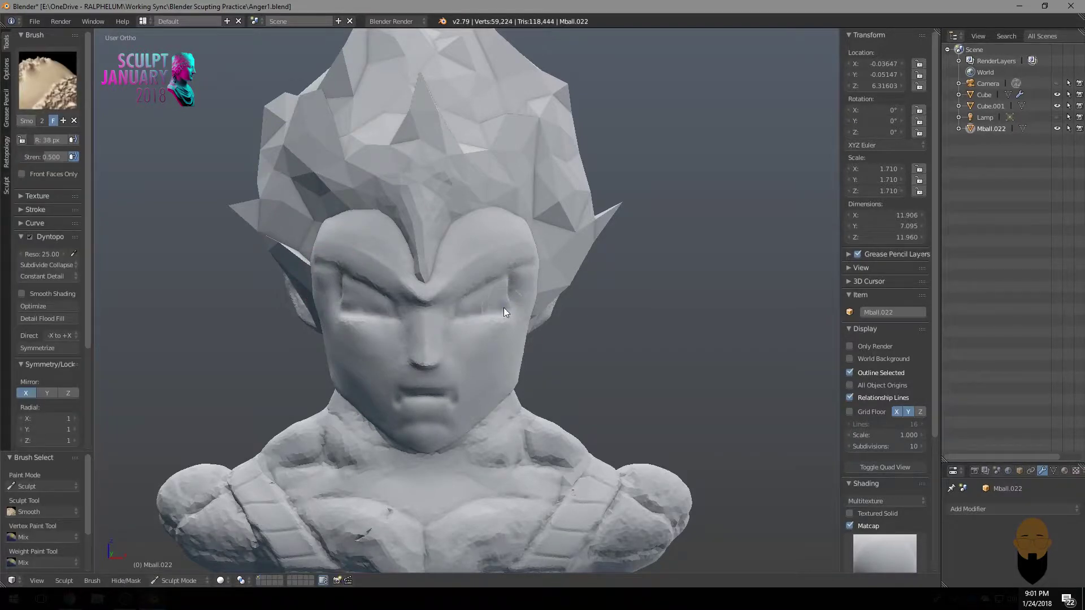
Set the Pinch brush to 32 px from a profile view.
{"action": "key", "text": "p"}
{"action": "mouse_move", "coordinate": [505, 313]}
{"action": "middle_mouse_down"}
{"action": "mouse_move", "coordinate": [432, 315]}
{"action": "mouse_move", "coordinate": [469, 347]}
{"action": "mouse_move", "coordinate": [489, 324]}
{"action": "mouse_move", "coordinate": [475, 296]}
{"action": "middle_mouse_up"}
{"action": "key", "text": "f"}
{"action": "left_click", "coordinate": [430, 310]}
{"action": "scroll", "coordinate": [475, 296], "scroll_direction": "down", "scroll_amount": 3}
Save a copy of the file as Anger2.blend.
{"action": "key", "text": "ctrl+shift+s"}
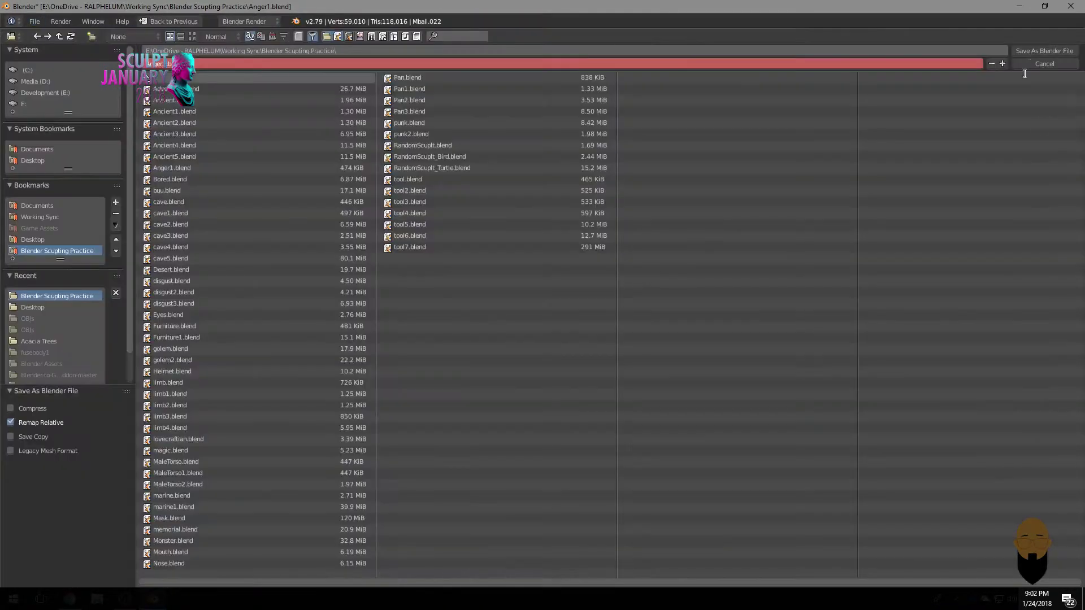
{"action": "key", "text": "KP_Add"}
{"action": "key", "text": "Return"}
Try the Smooth and Snake Hook brushes before settling on the Grab brush.
{"action": "mouse_move", "coordinate": [477, 176]}
{"action": "middle_mouse_down"}
{"action": "mouse_move", "coordinate": [504, 369]}
{"action": "mouse_move", "coordinate": [389, 252]}
{"action": "middle_mouse_up"}
{"action": "left_click", "coordinate": [47, 79]}
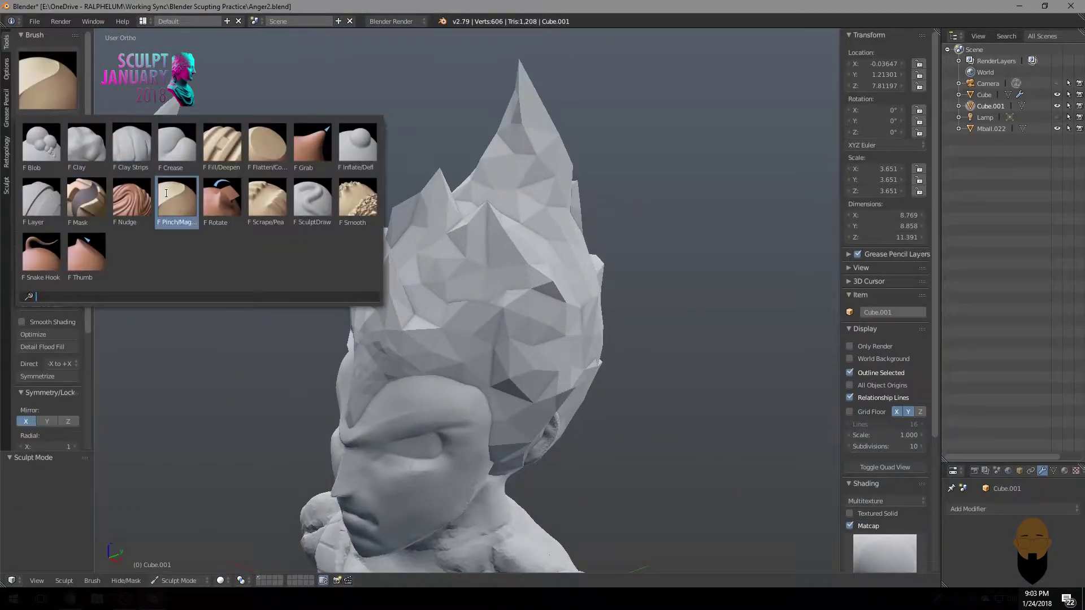
{"action": "left_click", "coordinate": [358, 197]}
{"action": "mouse_move", "coordinate": [476, 253]}
{"action": "middle_mouse_down"}
{"action": "mouse_move", "coordinate": [332, 257]}
{"action": "mouse_move", "coordinate": [211, 419]}
{"action": "mouse_move", "coordinate": [385, 251]}
{"action": "mouse_move", "coordinate": [284, 231]}
{"action": "middle_mouse_up"}
{"action": "key", "text": "k"}
{"action": "key", "text": "ctrl+z"}
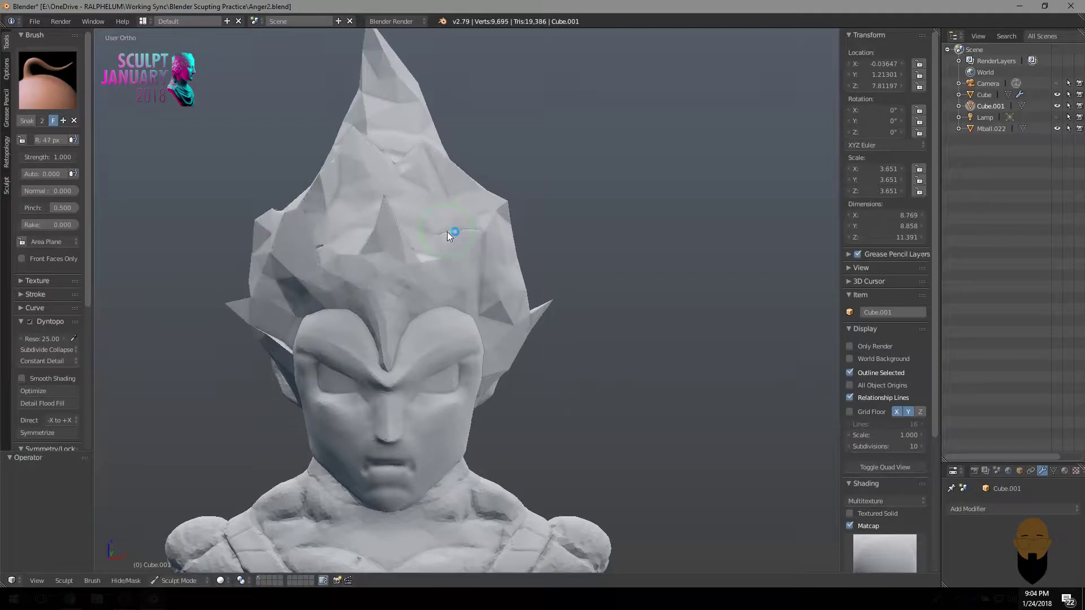
{"action": "scroll", "coordinate": [491, 231], "scroll_direction": "down", "scroll_amount": 2}
{"action": "key", "text": "g"}
{"action": "scroll", "coordinate": [361, 225], "scroll_direction": "up", "scroll_amount": 3}
Set Dyntopo detail to 3 and pull the hair mesh into a new shape.
{"action": "key", "text": "Tab"}
{"action": "key", "text": "Escape"}
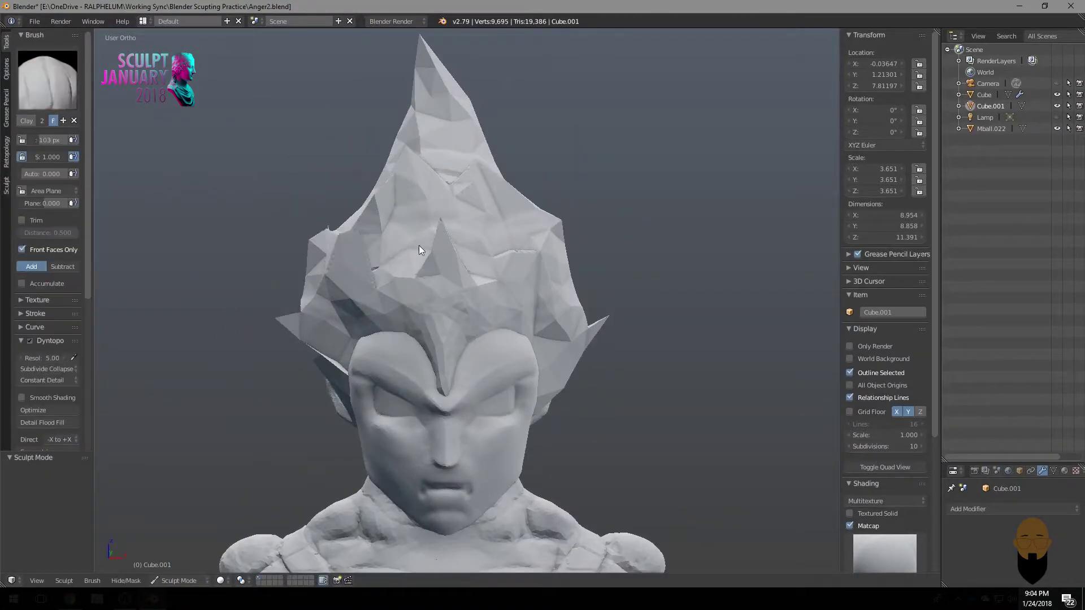
{"action": "key", "text": "f"}
{"action": "left_click", "coordinate": [419, 246]}
{"action": "double_click", "coordinate": [43, 304]}
{"action": "type", "text": "3"}
{"action": "left_click_drag", "start_coordinate": [409, 173], "coordinate": [304, 288]}
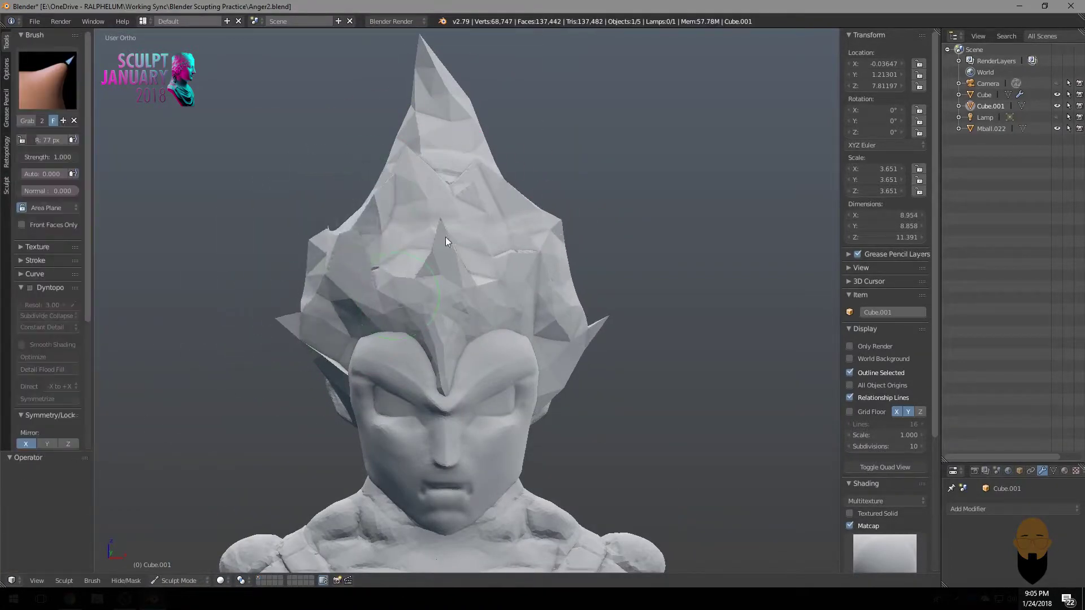
Stay in sculpting, orbit to both sides of the head and switch to Clay.
{"action": "mouse_move", "coordinate": [445, 237]}
{"action": "middle_mouse_down"}
{"action": "mouse_move", "coordinate": [498, 129]}
{"action": "mouse_move", "coordinate": [580, 255]}
{"action": "middle_mouse_up"}
{"action": "key", "text": "Tab"}
{"action": "key", "text": "Tab"}
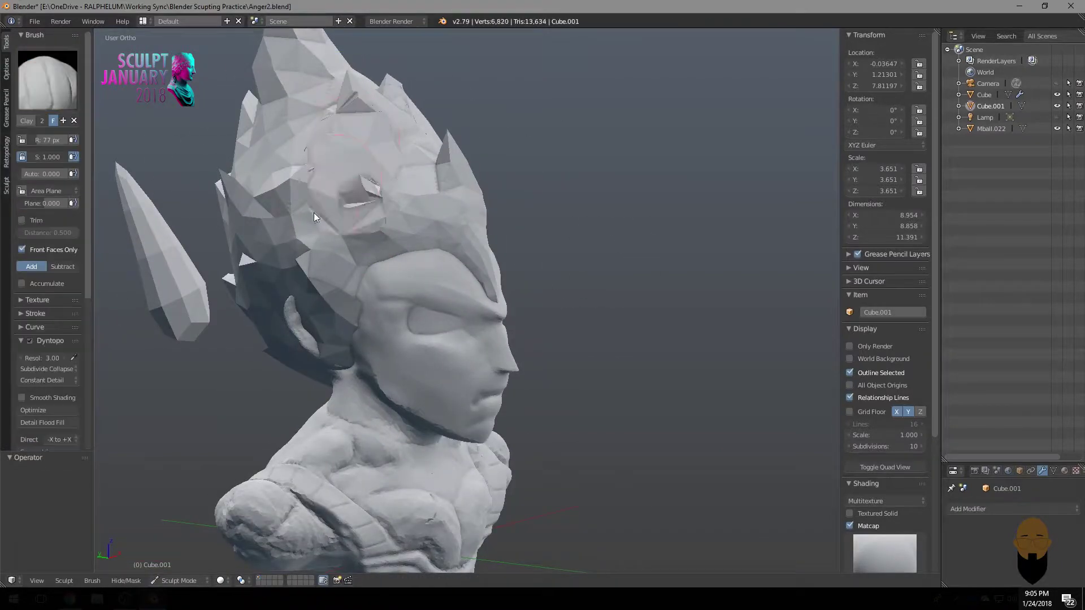
{"action": "key", "text": "ctrl+z"}
{"action": "mouse_move", "coordinate": [373, 159]}
{"action": "middle_mouse_down"}
{"action": "mouse_move", "coordinate": [532, 380]}
{"action": "mouse_move", "coordinate": [394, 241]}
{"action": "mouse_move", "coordinate": [402, 262]}
{"action": "mouse_move", "coordinate": [584, 214]}
{"action": "mouse_move", "coordinate": [597, 342]}
{"action": "mouse_move", "coordinate": [588, 230]}
{"action": "mouse_move", "coordinate": [603, 324]}
{"action": "mouse_move", "coordinate": [576, 303]}
{"action": "middle_mouse_up"}
{"action": "key", "text": "c"}
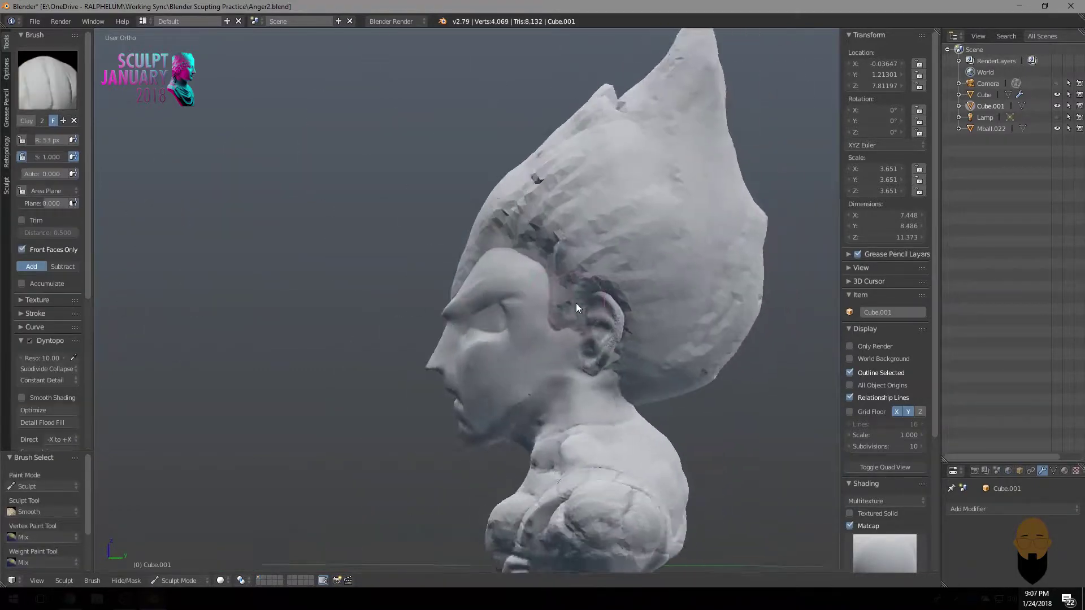
{"action": "scroll", "coordinate": [681, 388], "scroll_direction": "down", "scroll_amount": 3}
Back in Object Mode, duplicate the spike object and place it on the head.
{"action": "key", "text": "Tab"}
{"action": "key", "text": "shift+d"}
{"action": "key", "text": "x"}
{"action": "left_click", "coordinate": [477, 229]}
Rotate, scale up and raise the current spike copy along Z into place.
{"action": "key", "text": "r"}
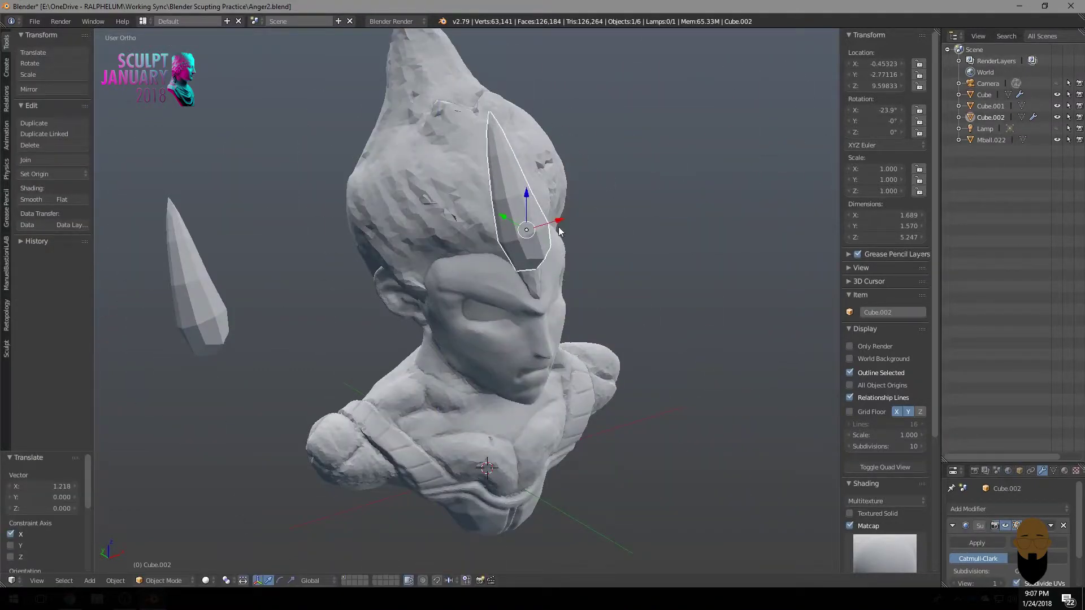
{"action": "middle_click_drag", "start_coordinate": [476, 230], "coordinate": [550, 207]}
{"action": "key", "text": "s"}
{"action": "key", "text": "g"}
{"action": "key", "text": "z"}
{"action": "left_click", "coordinate": [551, 206]}
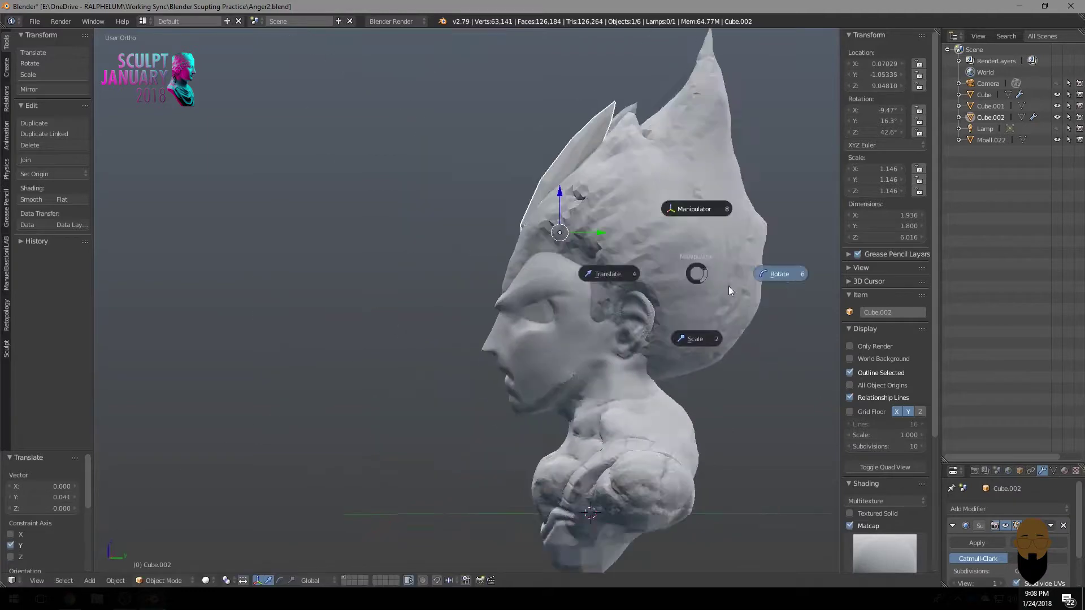
Duplicate a spike and move the copy along Y, checking from front and side views.
{"action": "key", "text": "shift+d"}
{"action": "key", "text": "r"}
{"action": "left_click", "coordinate": [543, 225]}
{"action": "middle_click_drag", "start_coordinate": [544, 225], "coordinate": [589, 202]}
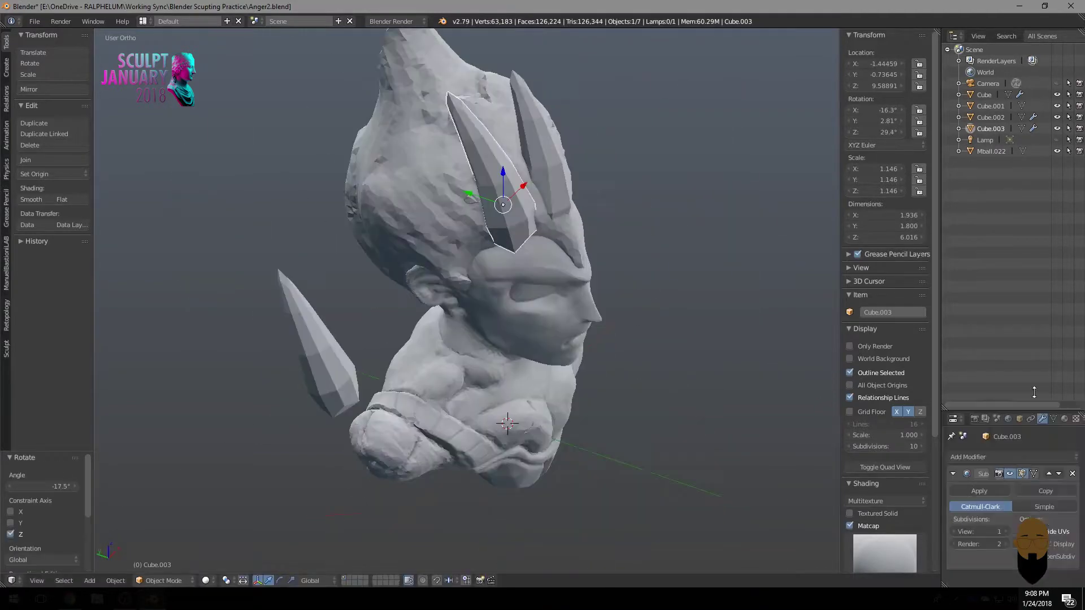
{"action": "key", "text": "KP_1"}
{"action": "key", "text": "KP_3"}
{"action": "key", "text": "KP_1"}
{"action": "scroll", "coordinate": [437, 206], "scroll_direction": "up", "scroll_amount": 3}
{"action": "key", "text": "g"}
{"action": "key", "text": "y"}
{"action": "key", "text": "KP_3"}
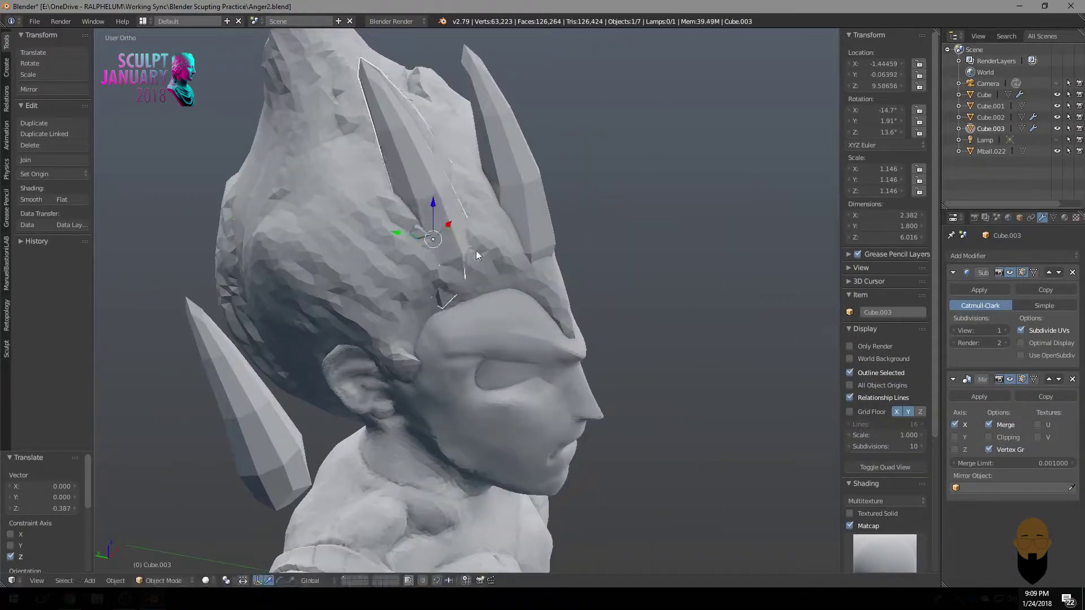
Rotate the new spike and shift it along X into its position.
{"action": "middle_click_drag", "start_coordinate": [475, 251], "coordinate": [438, 225]}
{"action": "key", "text": "r"}
{"action": "middle_click_drag", "start_coordinate": [579, 273], "coordinate": [453, 324]}
{"action": "key", "text": "g"}
{"action": "key", "text": "x"}
{"action": "left_click", "coordinate": [453, 324]}
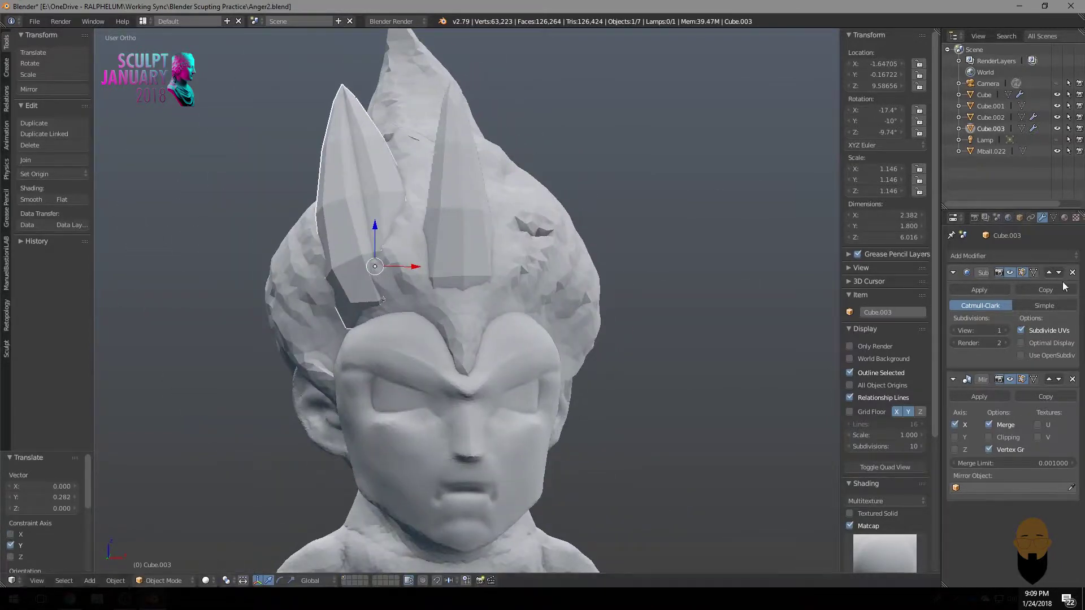
Duplicate another spike and rotate the copy around Z beside the head.
{"action": "key", "text": "KP_3"}
{"action": "key", "text": "shift+d"}
{"action": "left_click", "coordinate": [448, 330]}
{"action": "key", "text": "KP_1"}
{"action": "key", "text": "r"}
{"action": "key", "text": "z"}
{"action": "left_click", "coordinate": [449, 330]}
{"action": "key", "text": "shift+d"}
{"action": "left_click", "coordinate": [490, 342]}
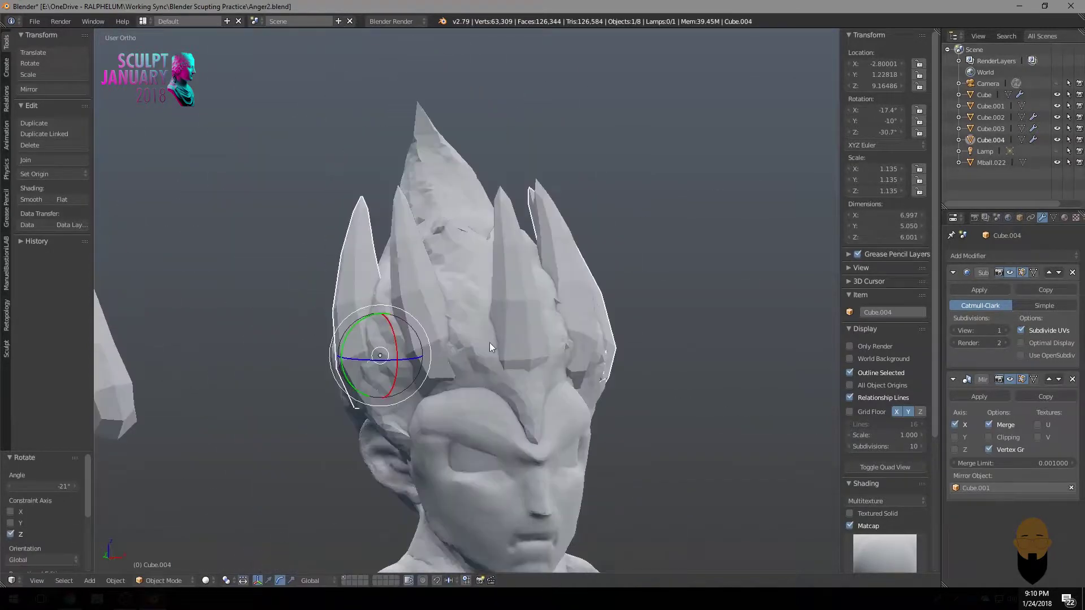
Rotate the next spike copy around X and adjust its angle.
{"action": "key", "text": "r"}
{"action": "key", "text": "x"}
{"action": "left_click", "coordinate": [480, 323]}
{"action": "scroll", "coordinate": [469, 301], "scroll_direction": "down", "scroll_amount": 2}
{"action": "key", "text": "r"}
{"action": "left_click", "coordinate": [410, 320]}
{"action": "scroll", "coordinate": [476, 361], "scroll_direction": "up", "scroll_amount": 2}
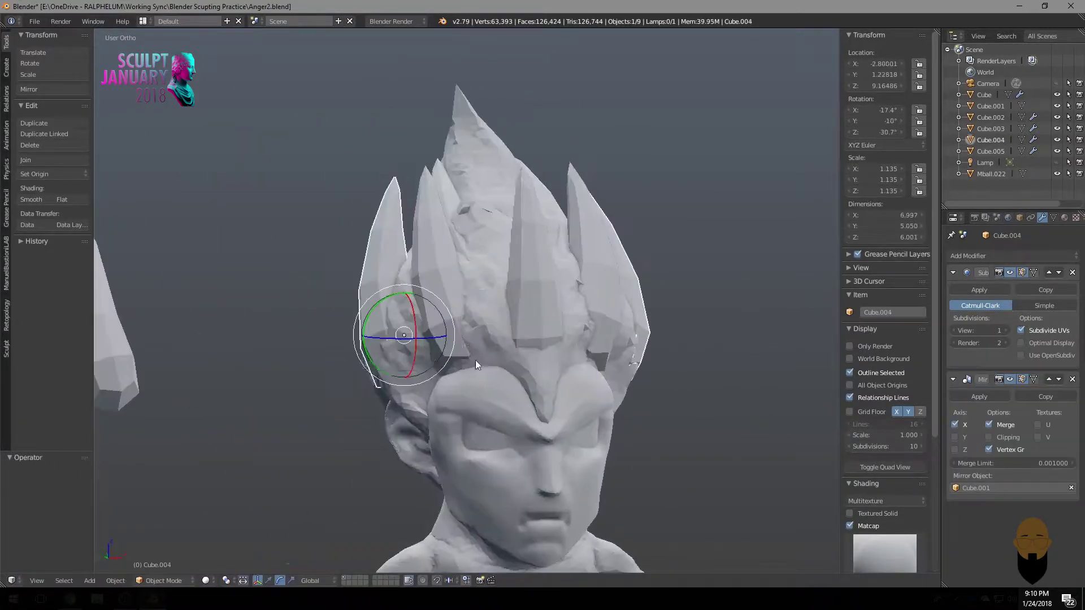
Add more spike copies near the forehead, shrinking, placing and rotating each.
{"action": "key", "text": "shift+d"}
{"action": "key", "text": "KP_1"}
{"action": "key", "text": "s"}
{"action": "key", "text": "shift+d"}
{"action": "left_click", "coordinate": [428, 417]}
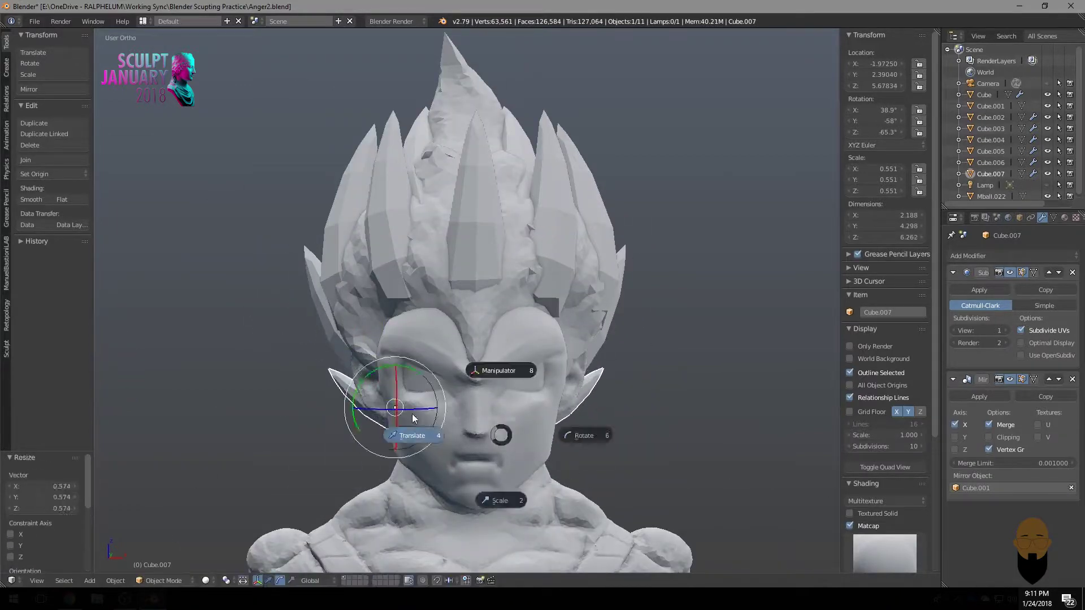
{"action": "key", "text": "r"}
{"action": "left_click", "coordinate": [493, 460]}
{"action": "key", "text": "shift+d"}
{"action": "left_click", "coordinate": [422, 319]}
{"action": "key", "text": "r"}
{"action": "left_click", "coordinate": [430, 342]}
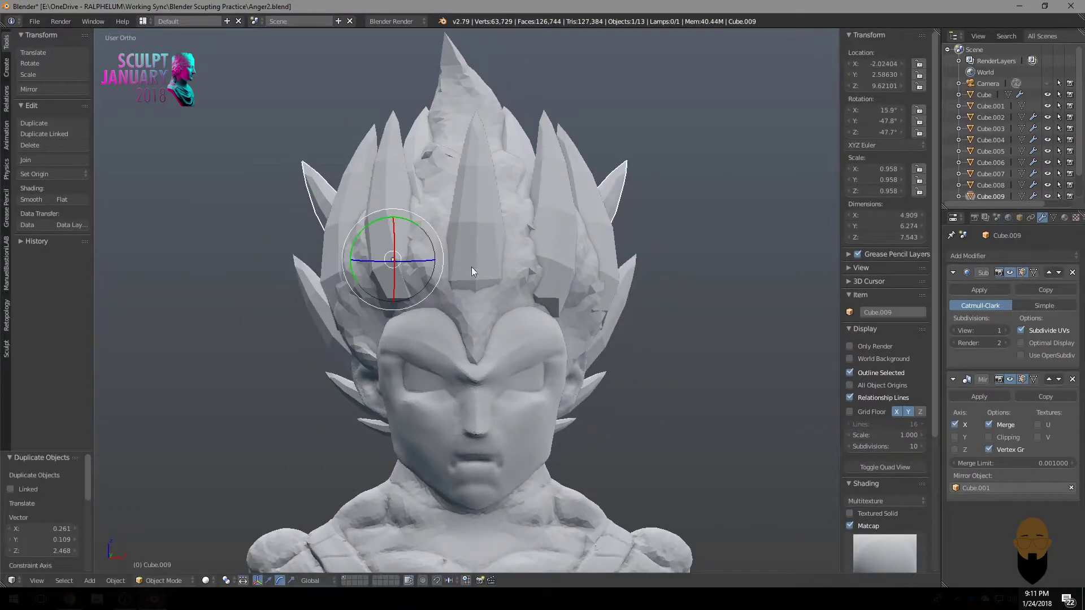
Move another front spike along the Y axis to a new position.
{"action": "mouse_move", "coordinate": [471, 267]}
{"action": "middle_mouse_down"}
{"action": "mouse_move", "coordinate": [417, 296]}
{"action": "mouse_move", "coordinate": [301, 266]}
{"action": "middle_mouse_up"}
{"action": "right_click", "coordinate": [441, 316]}
{"action": "key", "text": "g"}
{"action": "key", "text": "y"}
{"action": "left_click", "coordinate": [496, 358]}
Duplicate the spike behind the ear along X and rotate a spike at the back.
{"action": "key", "text": "KP_1"}
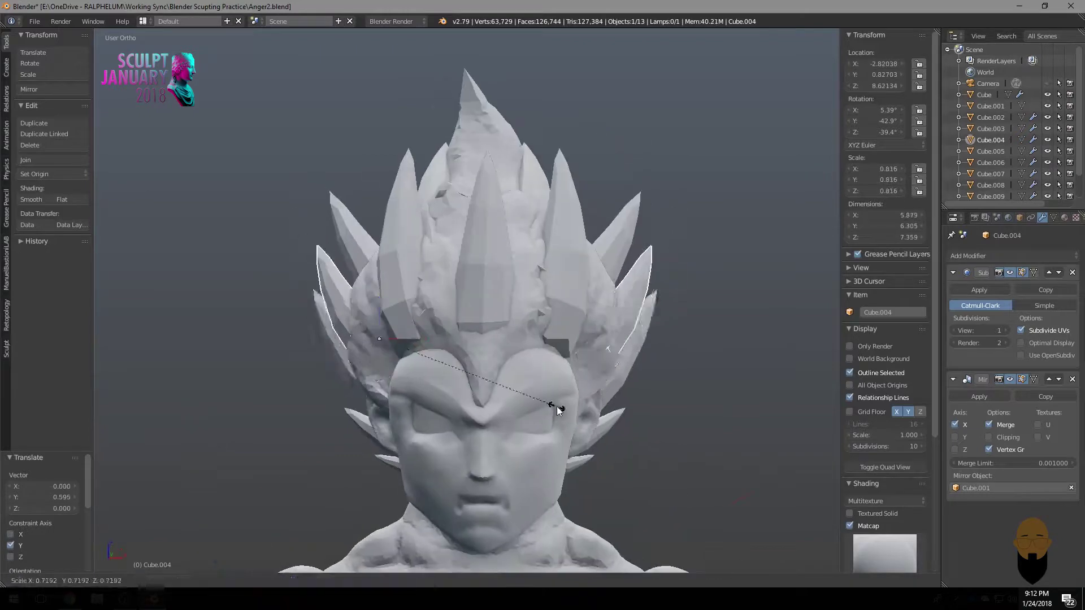
{"action": "middle_click_drag", "start_coordinate": [556, 406], "coordinate": [391, 288]}
{"action": "key", "text": "shift+d"}
{"action": "right_click", "coordinate": [534, 436]}
{"action": "key", "text": "shift+d"}
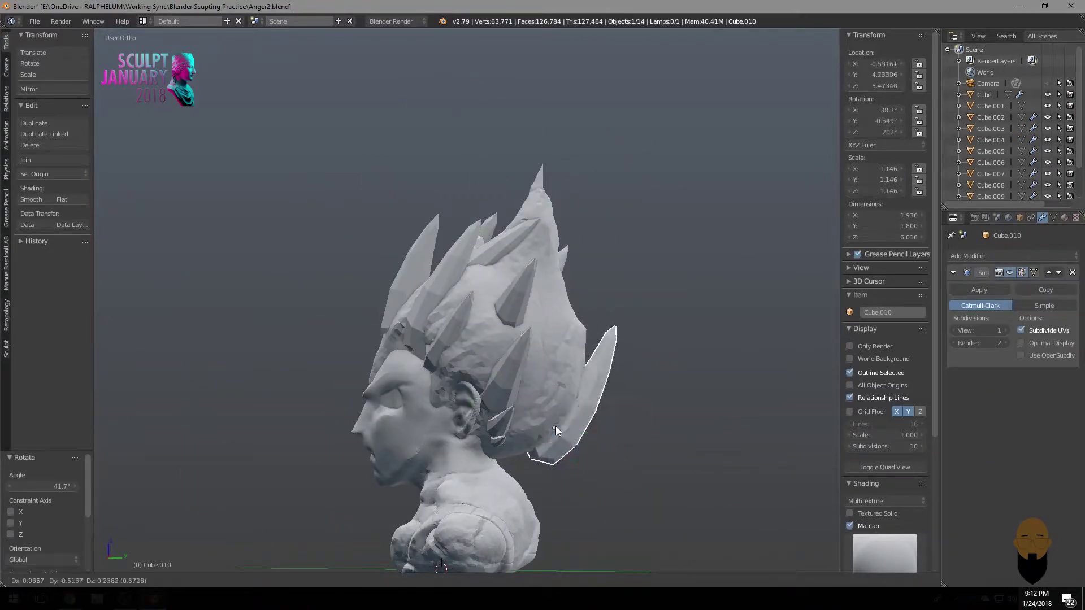
{"action": "key", "text": "x"}
{"action": "left_click", "coordinate": [564, 453]}
{"action": "mouse_move", "coordinate": [564, 452]}
{"action": "middle_mouse_down"}
{"action": "mouse_move", "coordinate": [394, 346]}
{"action": "mouse_move", "coordinate": [517, 329]}
{"action": "mouse_move", "coordinate": [599, 359]}
{"action": "mouse_move", "coordinate": [555, 334]}
{"action": "middle_mouse_up"}
{"action": "key", "text": "r"}
{"action": "left_click", "coordinate": [396, 346]}
Apply a spike's modifier and add a Boolean modifier to the head mesh.
{"action": "right_click", "coordinate": [516, 329]}
{"action": "scroll", "coordinate": [516, 330], "scroll_direction": "down", "scroll_amount": 2}
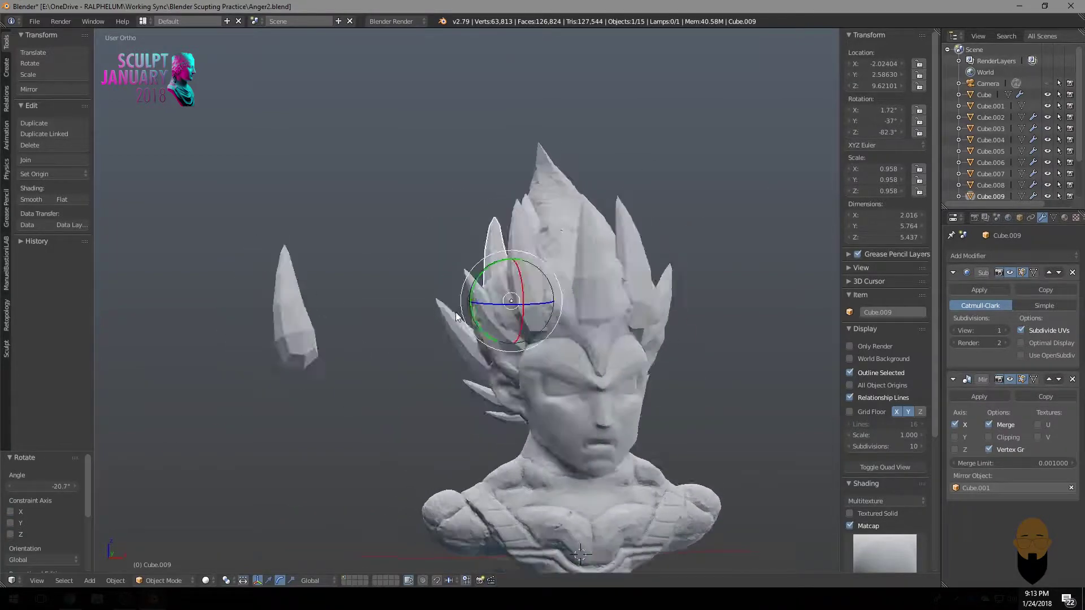
{"action": "scroll", "coordinate": [555, 335], "scroll_direction": "up", "scroll_amount": 2}
{"action": "middle_click_drag", "start_coordinate": [503, 155], "coordinate": [678, 169]}
{"action": "left_click", "coordinate": [994, 289]}
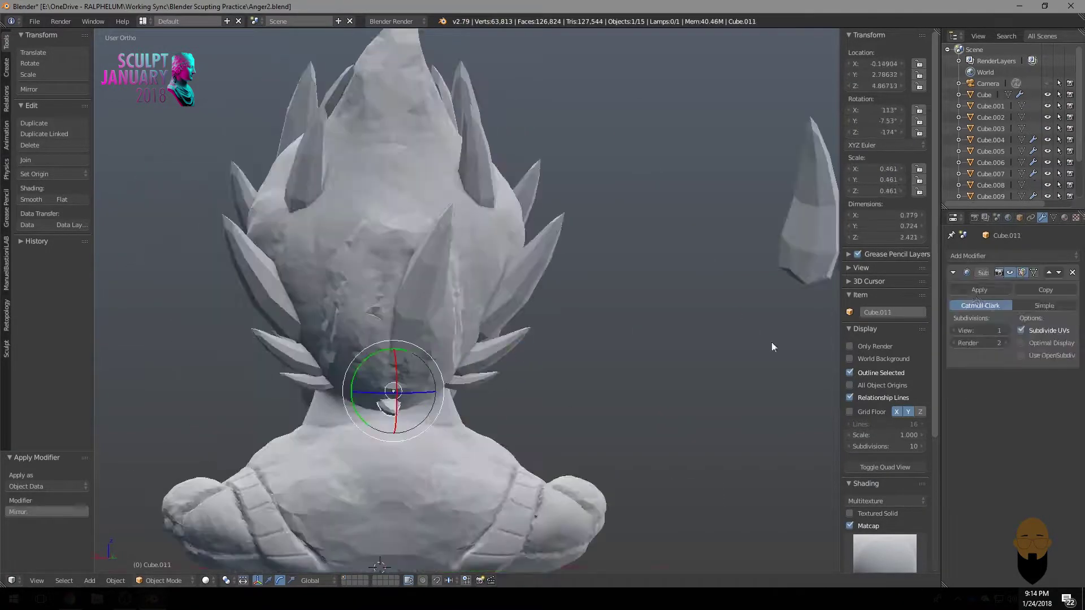
{"action": "middle_click_drag", "start_coordinate": [771, 341], "coordinate": [691, 230]}
{"action": "left_click", "coordinate": [979, 318]}
Apply the first Boolean Union, delete the merged spike and reselect the head.
{"action": "left_click", "coordinate": [965, 292]}
{"action": "middle_click_drag", "start_coordinate": [622, 340], "coordinate": [735, 339]}
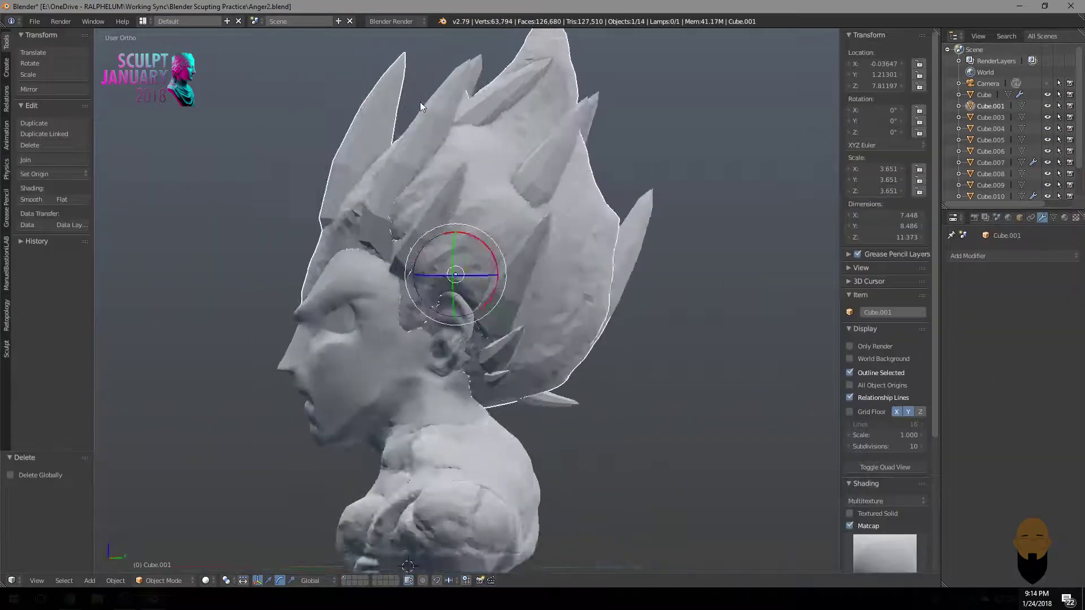
{"action": "left_click", "coordinate": [962, 357]}
{"action": "key", "text": "Delete"}
{"action": "right_click", "coordinate": [509, 223]}
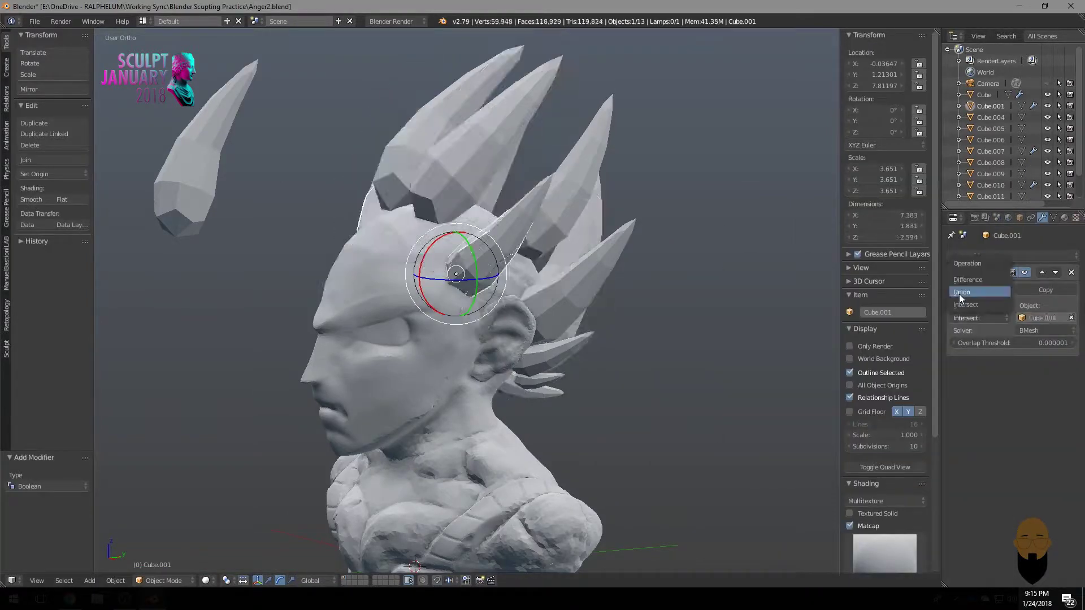
Add and apply further Boolean Union modifiers, removing each merged spike.
{"action": "left_click", "coordinate": [984, 254]}
{"action": "left_click", "coordinate": [1011, 255]}
{"action": "left_click", "coordinate": [969, 309]}
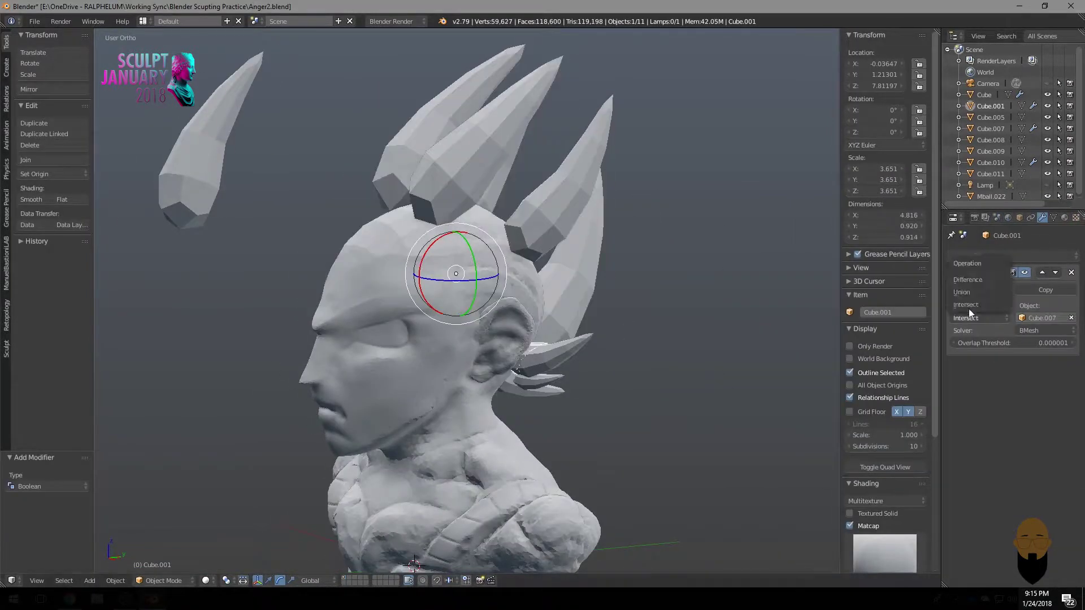
{"action": "left_click", "coordinate": [991, 255]}
{"action": "left_click", "coordinate": [961, 290]}
{"action": "middle_click_drag", "start_coordinate": [622, 339], "coordinate": [606, 291]}
{"action": "left_click", "coordinate": [1012, 255]}
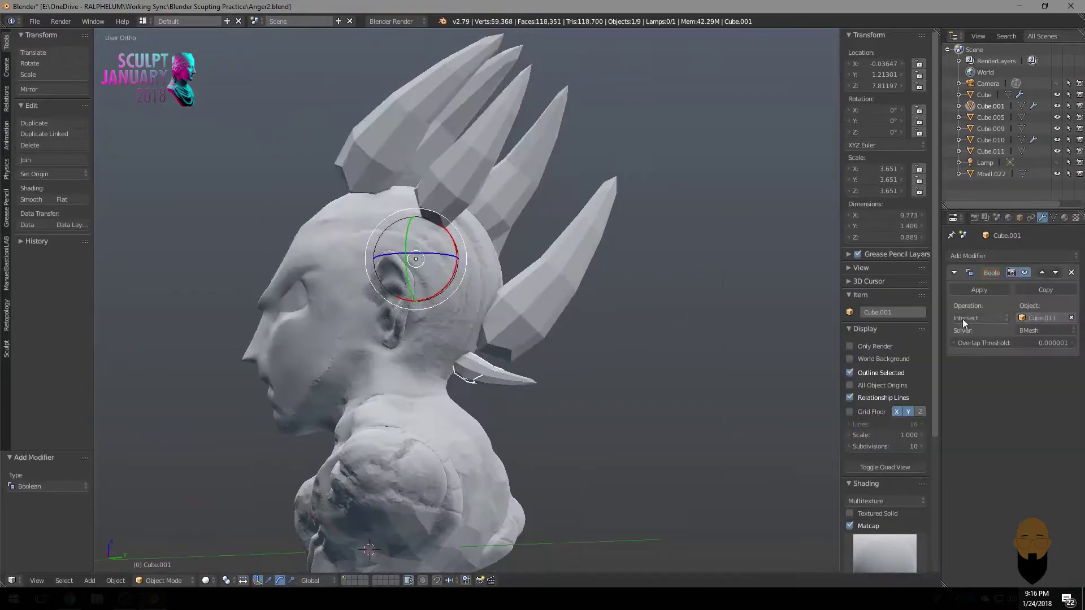
{"action": "left_click", "coordinate": [961, 291]}
{"action": "left_click", "coordinate": [973, 320]}
Add one more Boolean Union on the other side of the head and apply it.
{"action": "mouse_move", "coordinate": [622, 339]}
{"action": "middle_mouse_down"}
{"action": "mouse_move", "coordinate": [634, 233]}
{"action": "mouse_move", "coordinate": [566, 237]}
{"action": "middle_mouse_up"}
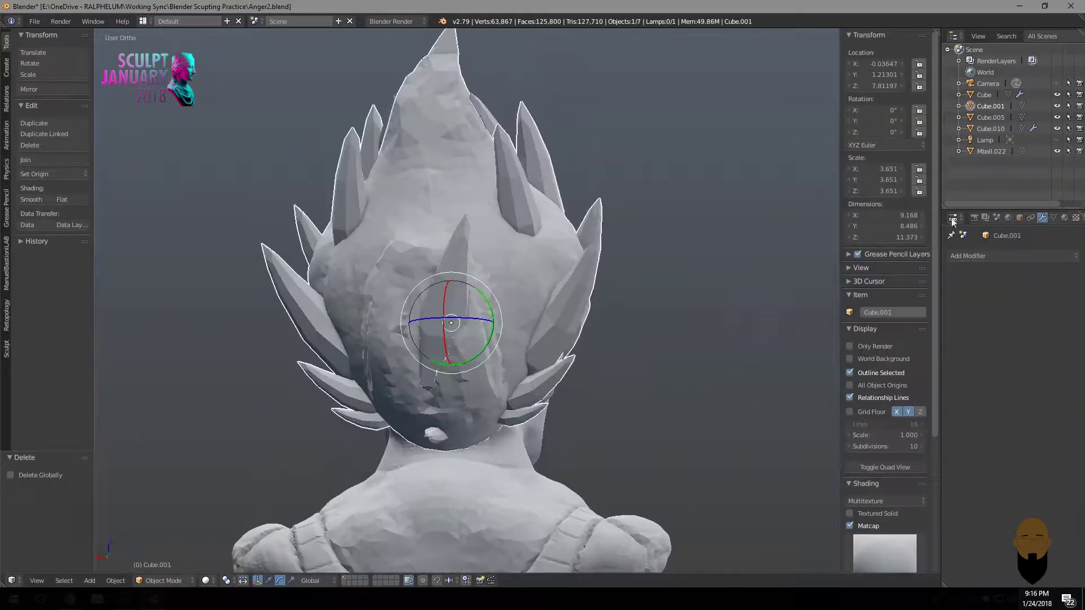
{"action": "left_click", "coordinate": [972, 295]}
{"action": "middle_click_drag", "start_coordinate": [622, 283], "coordinate": [563, 237]}
{"action": "left_click", "coordinate": [1011, 255]}
{"action": "left_click", "coordinate": [983, 282]}
Switch the head mesh into Sculpt Mode.
{"action": "key", "text": "Tab"}
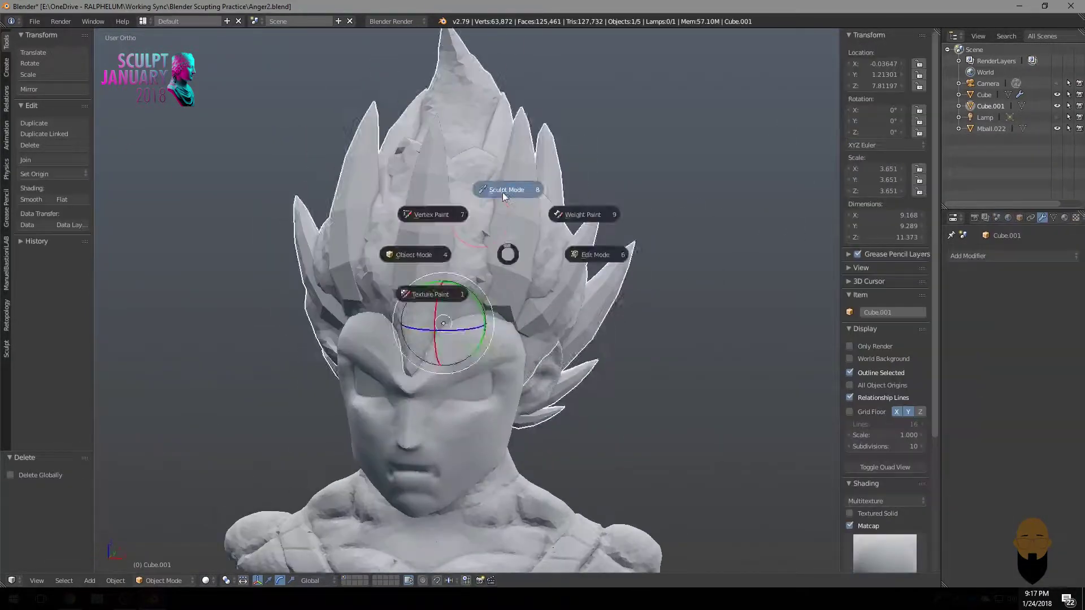
{"action": "left_click", "coordinate": [390, 238]}
{"action": "mouse_move", "coordinate": [384, 234]}
{"action": "middle_mouse_down"}
{"action": "mouse_move", "coordinate": [316, 169]}
{"action": "mouse_move", "coordinate": [364, 323]}
{"action": "mouse_move", "coordinate": [451, 340]}
{"action": "mouse_move", "coordinate": [458, 356]}
{"action": "mouse_move", "coordinate": [543, 395]}
{"action": "mouse_move", "coordinate": [560, 248]}
{"action": "mouse_move", "coordinate": [565, 276]}
{"action": "mouse_move", "coordinate": [515, 267]}
{"action": "middle_mouse_up"}
Pull the hair at the back of the neck with a resized Grab brush.
{"action": "key", "text": "g"}
{"action": "key", "text": "f"}
{"action": "left_click", "coordinate": [384, 370]}
{"action": "scroll", "coordinate": [383, 369], "scroll_direction": "down", "scroll_amount": 1}
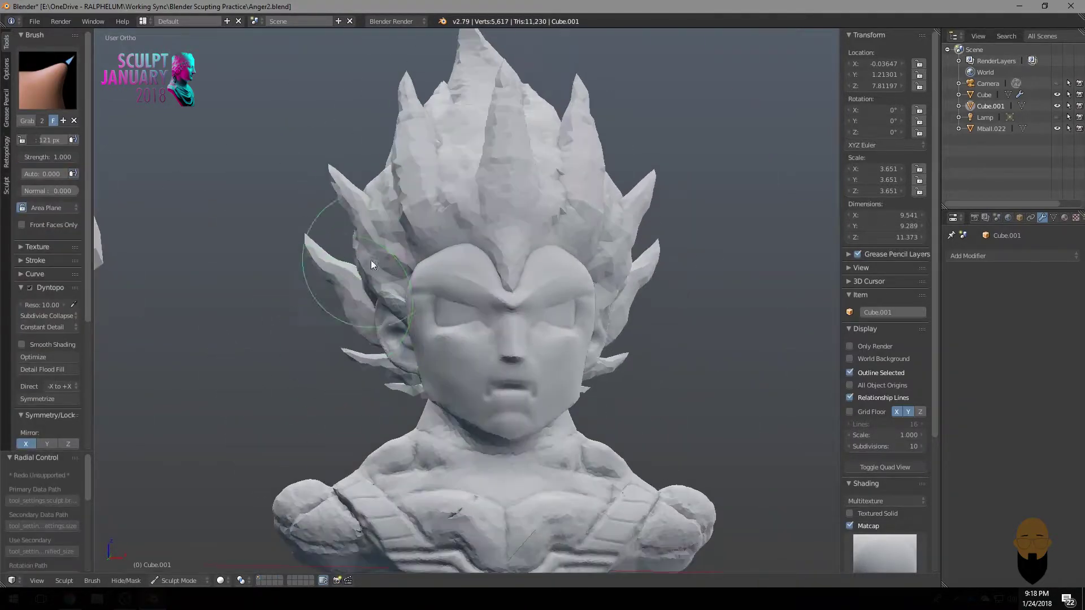
{"action": "scroll", "coordinate": [370, 260], "scroll_direction": "up", "scroll_amount": 3}
{"action": "middle_click_drag", "start_coordinate": [321, 178], "coordinate": [447, 496]}
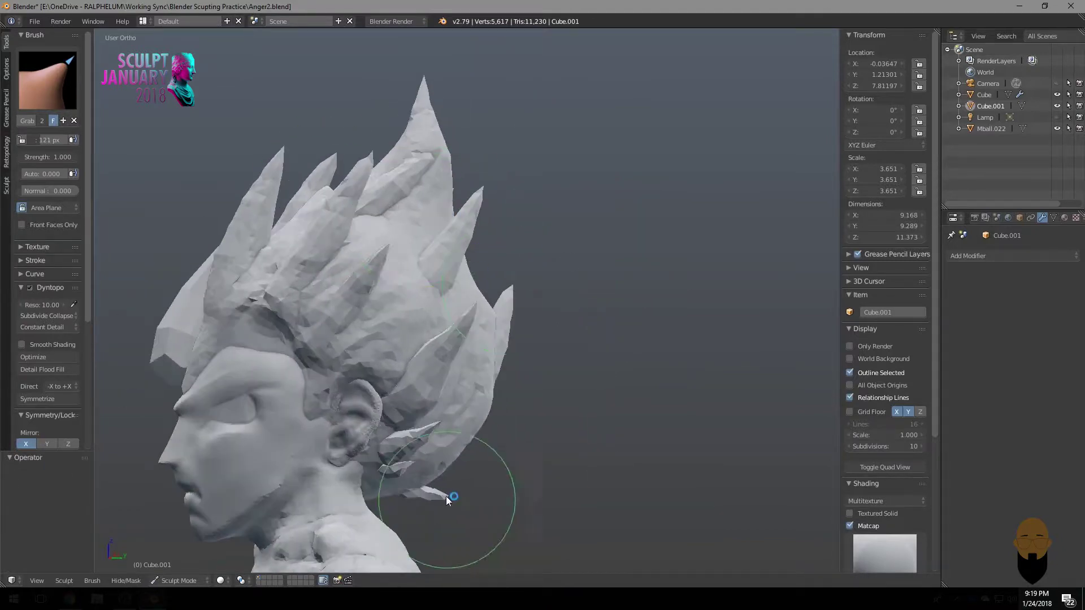
{"action": "left_click_drag", "start_coordinate": [431, 376], "coordinate": [239, 228]}
{"action": "key", "text": "f"}
{"action": "left_click", "coordinate": [204, 319]}
{"action": "mouse_move", "coordinate": [203, 319]}
{"action": "middle_mouse_down"}
{"action": "mouse_move", "coordinate": [429, 225]}
{"action": "mouse_move", "coordinate": [523, 257]}
{"action": "mouse_move", "coordinate": [466, 235]}
{"action": "middle_mouse_up"}
Add clay along the hair spikes with the Clay brush.
{"action": "key", "text": "c"}
{"action": "scroll", "coordinate": [258, 198], "scroll_direction": "up", "scroll_amount": 2}
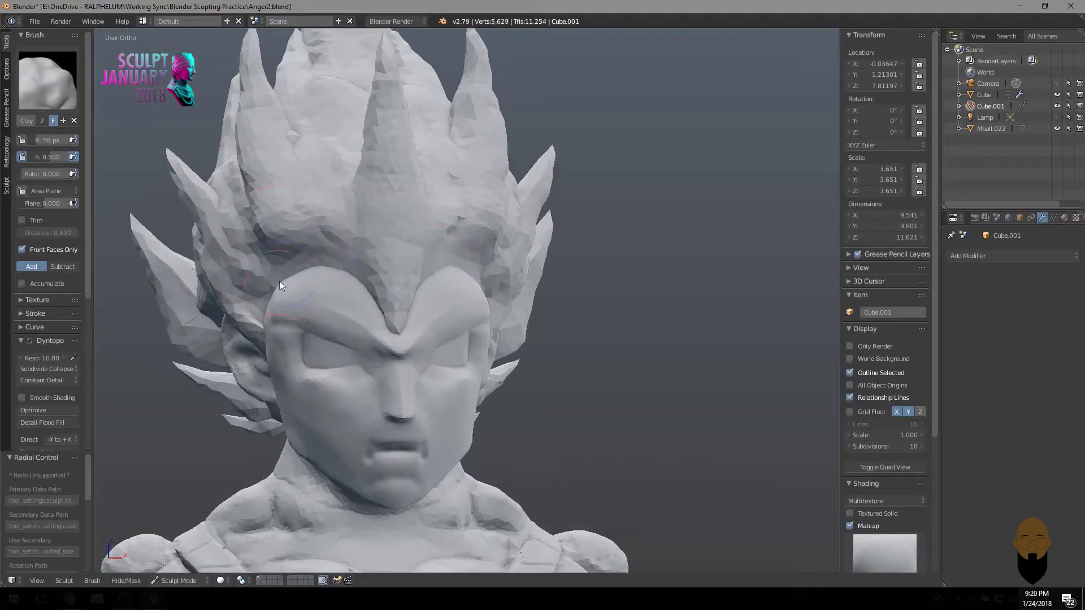
{"action": "mouse_move", "coordinate": [278, 281]}
{"action": "middle_mouse_down"}
{"action": "mouse_move", "coordinate": [313, 220]}
{"action": "mouse_move", "coordinate": [280, 377]}
{"action": "middle_mouse_up"}
{"action": "scroll", "coordinate": [281, 377], "scroll_direction": "up", "scroll_amount": 2}
{"action": "middle_click_drag", "start_coordinate": [238, 316], "coordinate": [415, 289]}
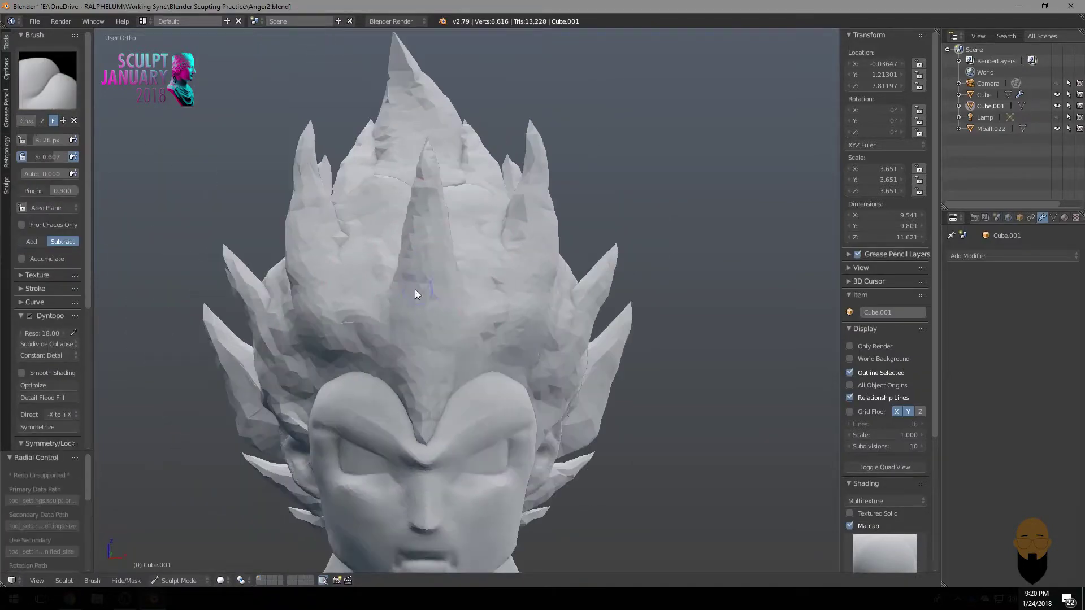
Build up and shape the hair spikes with Pinch and Clay strokes.
{"action": "key", "text": "p"}
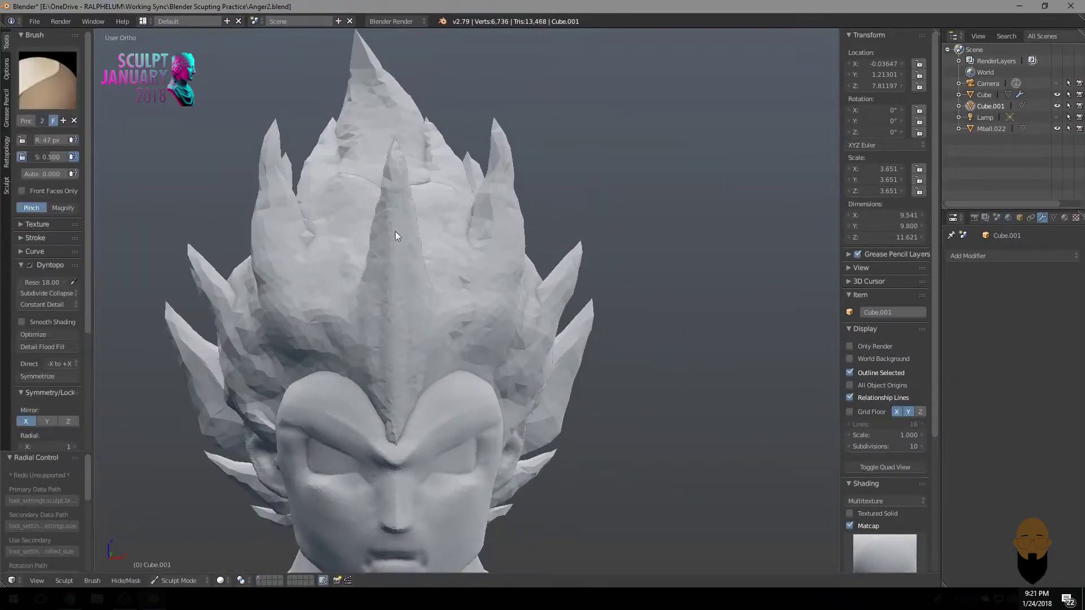
{"action": "scroll", "coordinate": [580, 261], "scroll_direction": "down", "scroll_amount": 3}
{"action": "mouse_move", "coordinate": [396, 289]}
{"action": "middle_mouse_down"}
{"action": "mouse_move", "coordinate": [579, 261]}
{"action": "mouse_move", "coordinate": [413, 272]}
{"action": "middle_mouse_up"}
{"action": "scroll", "coordinate": [534, 282], "scroll_direction": "up", "scroll_amount": 3}
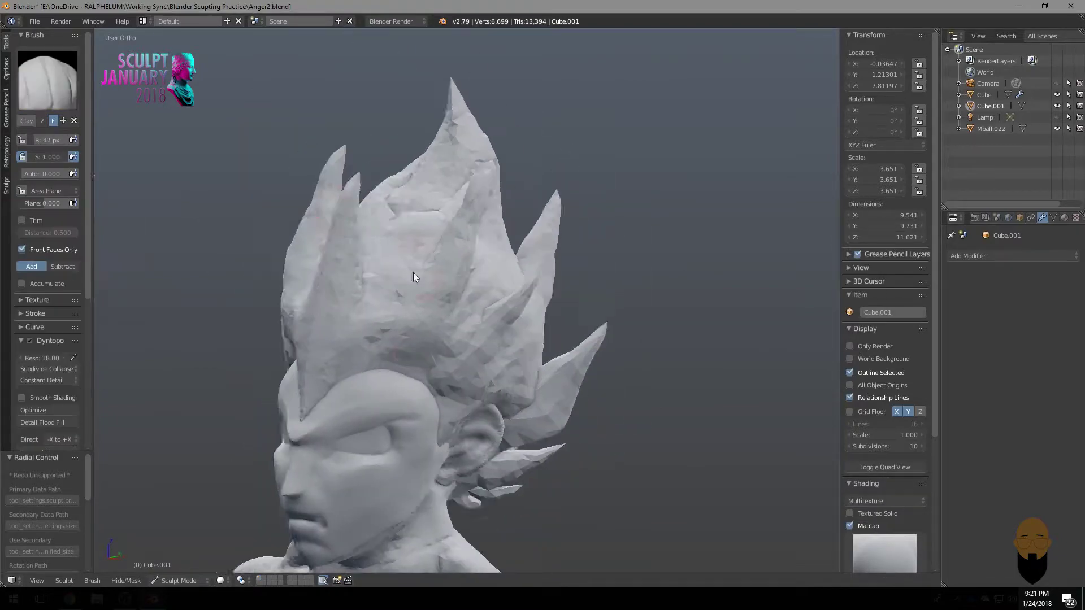
{"action": "key", "text": "c"}
{"action": "mouse_move", "coordinate": [422, 311]}
{"action": "middle_mouse_down"}
{"action": "mouse_move", "coordinate": [451, 281]}
{"action": "mouse_move", "coordinate": [422, 242]}
{"action": "mouse_move", "coordinate": [337, 269]}
{"action": "middle_mouse_up"}
{"action": "left_click_drag", "start_coordinate": [337, 269], "coordinate": [309, 311]}
{"action": "mouse_move", "coordinate": [310, 312]}
{"action": "middle_mouse_down"}
{"action": "mouse_move", "coordinate": [366, 322]}
{"action": "mouse_move", "coordinate": [398, 281]}
{"action": "mouse_move", "coordinate": [366, 145]}
{"action": "mouse_move", "coordinate": [416, 346]}
{"action": "mouse_move", "coordinate": [360, 242]}
{"action": "mouse_move", "coordinate": [356, 187]}
{"action": "mouse_move", "coordinate": [242, 326]}
{"action": "mouse_move", "coordinate": [269, 251]}
{"action": "mouse_move", "coordinate": [242, 382]}
{"action": "mouse_move", "coordinate": [259, 208]}
{"action": "mouse_move", "coordinate": [359, 269]}
{"action": "mouse_move", "coordinate": [364, 321]}
{"action": "mouse_move", "coordinate": [279, 342]}
{"action": "mouse_move", "coordinate": [372, 285]}
{"action": "mouse_move", "coordinate": [413, 279]}
{"action": "middle_mouse_up"}
Switch to the Pinch brush and set a new brush size.
{"action": "key", "text": "p"}
{"action": "key", "text": "f"}
{"action": "left_click", "coordinate": [359, 242]}
Smooth the hair with the Smooth brush, then split the 3D View into two side-by-side viewports.
{"action": "key", "text": "s"}
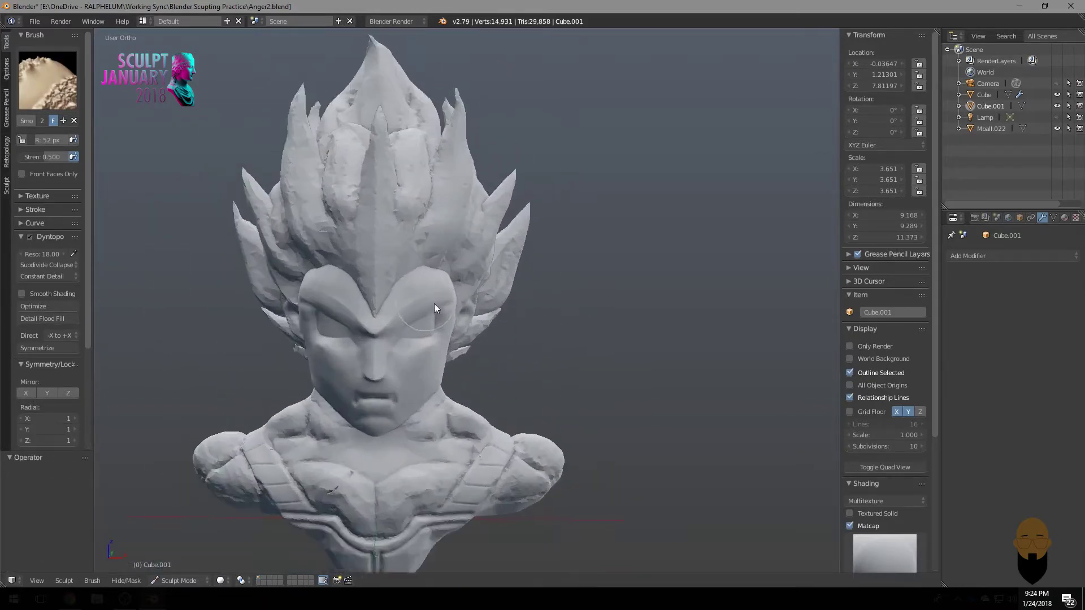
{"action": "key", "text": "Tab"}
{"action": "scroll", "coordinate": [477, 369], "scroll_direction": "up", "scroll_amount": 2}
{"action": "key", "text": "Tab"}
{"action": "left_click", "coordinate": [422, 205]}
{"action": "mouse_move", "coordinate": [422, 204]}
{"action": "middle_mouse_down"}
{"action": "mouse_move", "coordinate": [476, 187]}
{"action": "mouse_move", "coordinate": [421, 225]}
{"action": "middle_mouse_up"}
{"action": "mouse_move", "coordinate": [422, 225]}
{"action": "left_mouse_down"}
{"action": "mouse_move", "coordinate": [450, 140]}
{"action": "mouse_move", "coordinate": [489, 228]}
{"action": "left_mouse_up"}
{"action": "mouse_move", "coordinate": [490, 227]}
{"action": "middle_mouse_down"}
{"action": "mouse_move", "coordinate": [488, 207]}
{"action": "mouse_move", "coordinate": [599, 269]}
{"action": "middle_mouse_up"}
{"action": "key", "text": "ctrl+alt+s"}
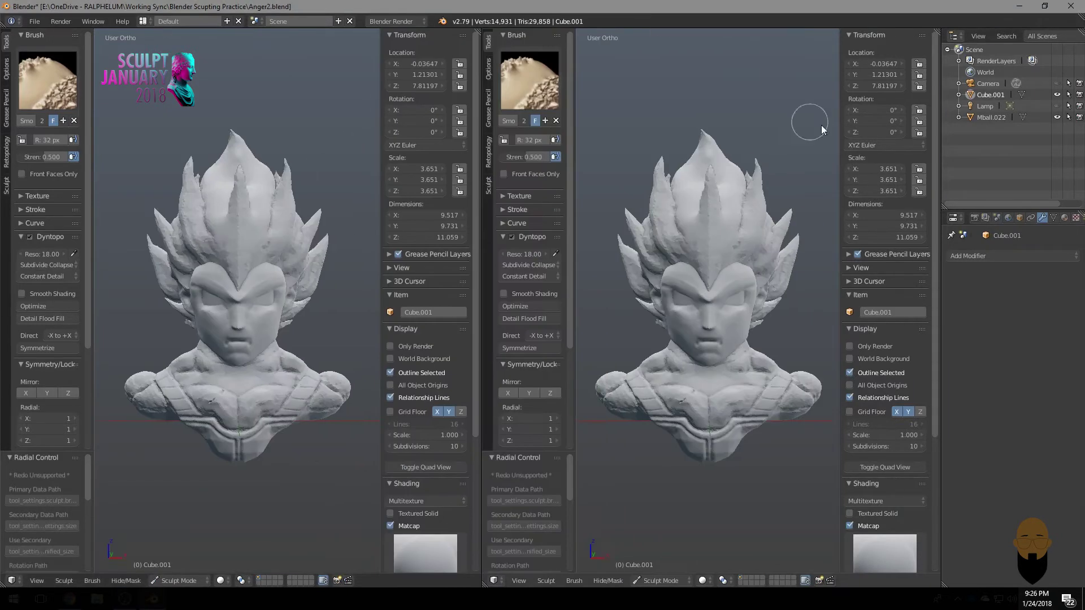